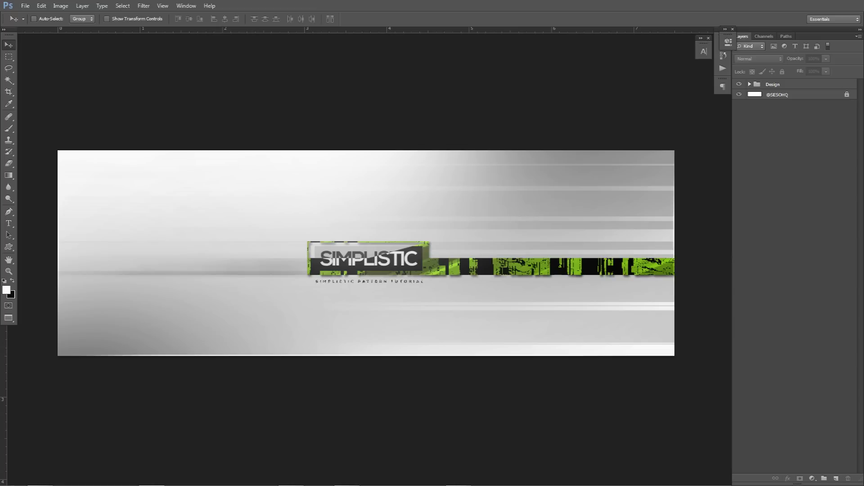
- Hide the Design group and add a new empty layer above the locked white background layer
left_click(602, 179)
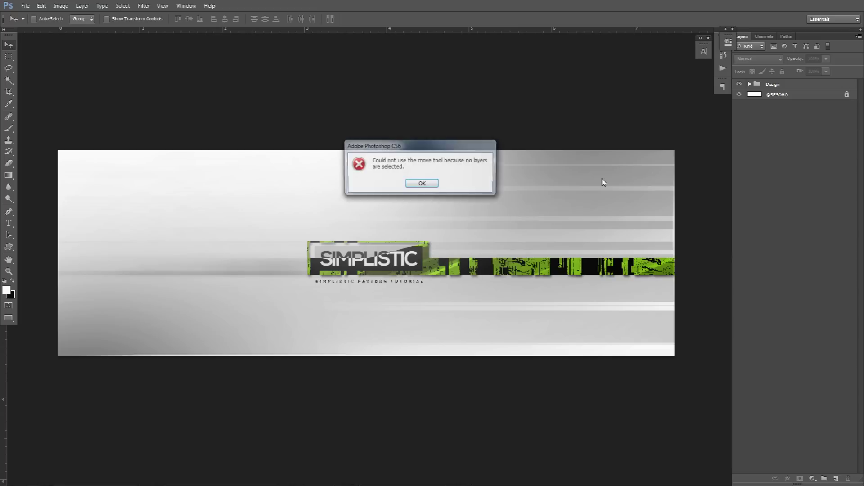
left_click(423, 184)
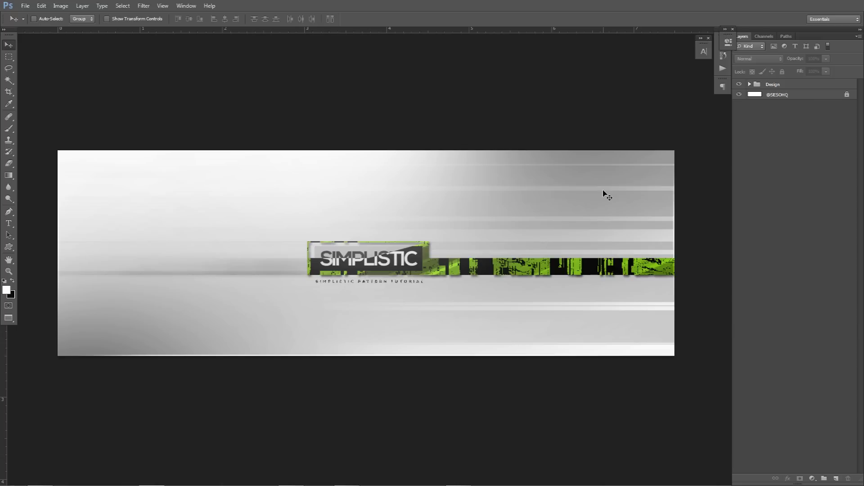
left_click(739, 85)
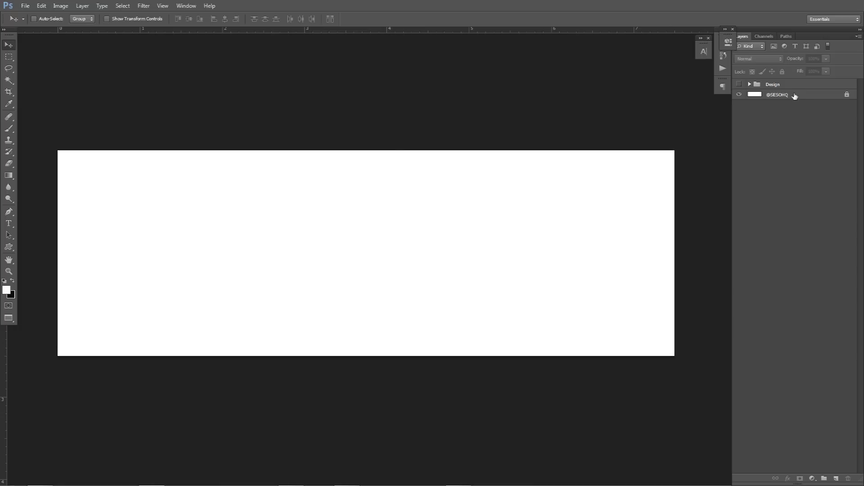
left_click(791, 95)
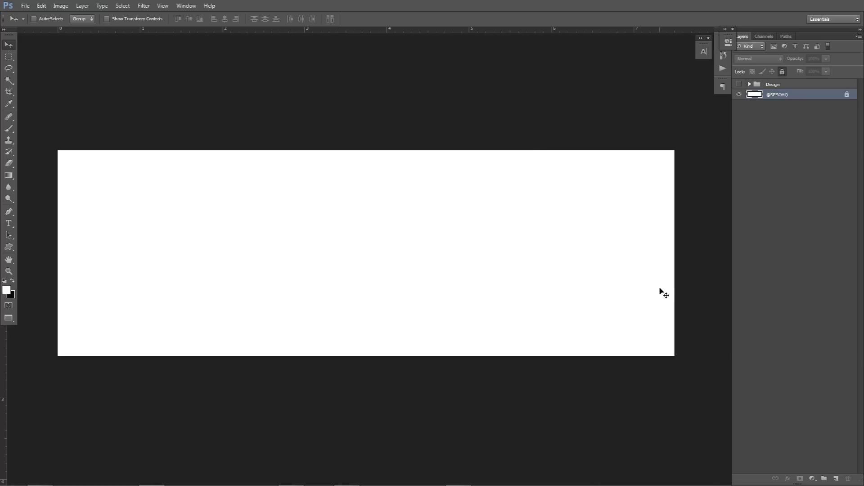
left_click(835, 478)
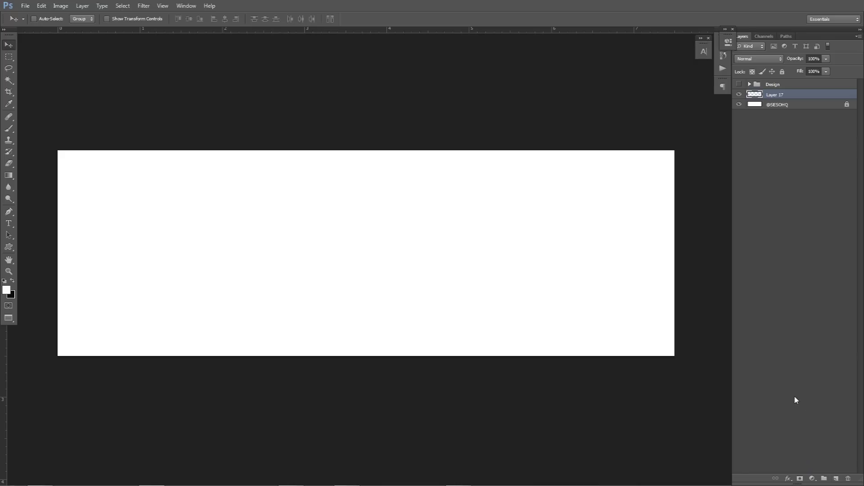
- Check the TWITTER preset's dimensions in the new-document settings without creating a document
left_click(25, 6)
key("Escape")
key("ctrl+n")
left_click(405, 174)
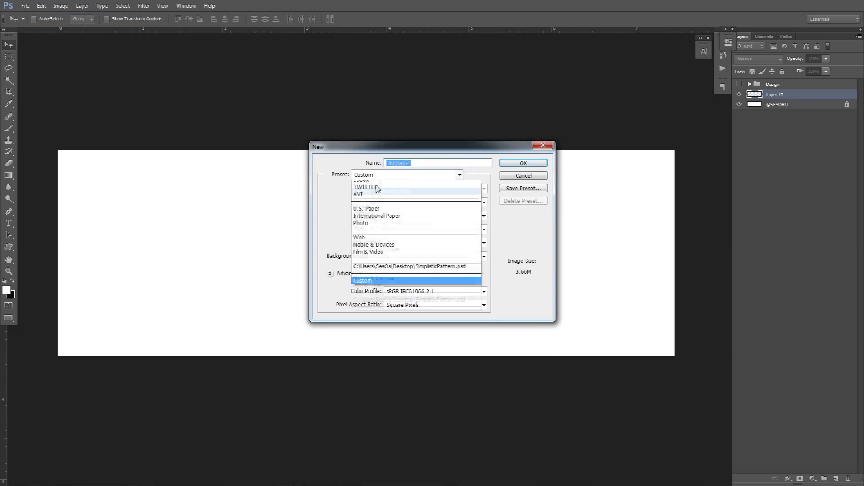
left_click(362, 224)
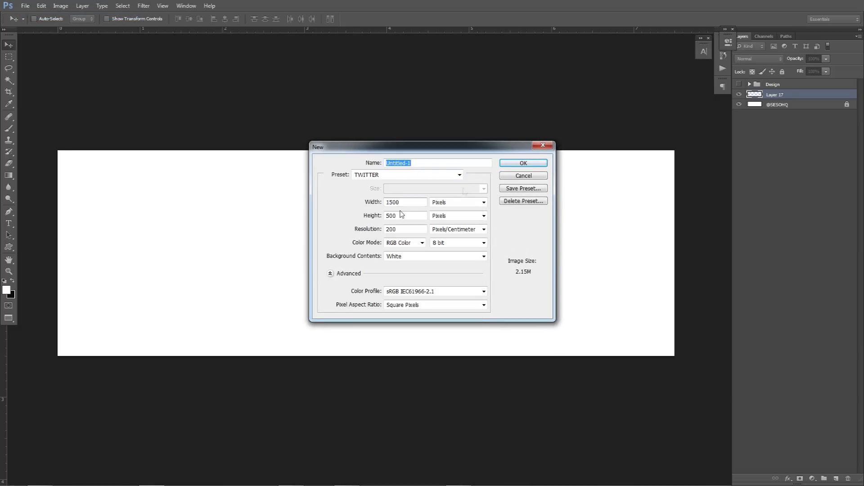
left_click(521, 177)
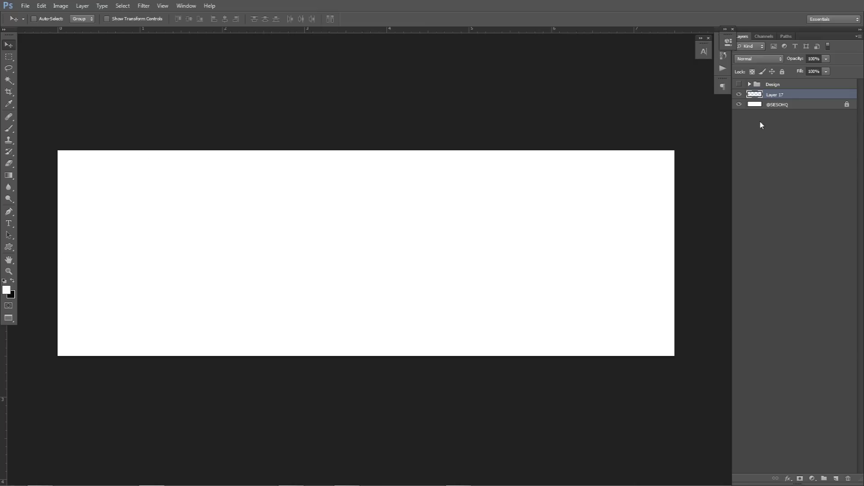
- Set the foreground colour to light grey d2d2d2 and fill the new layer with it
left_click(7, 290)
left_click_drag(557, 292, 387, 174)
left_click_drag(414, 205, 303, 211)
left_click(519, 316)
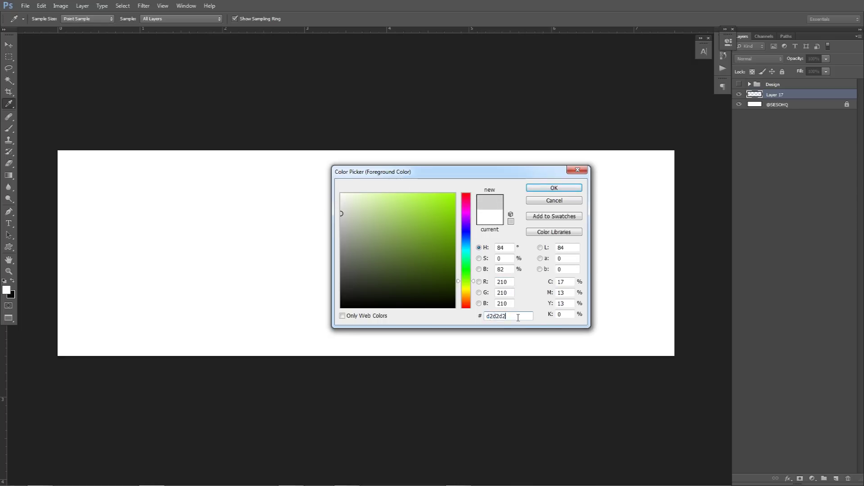
left_click(545, 188)
key("v")
key("alt+BackSpace")
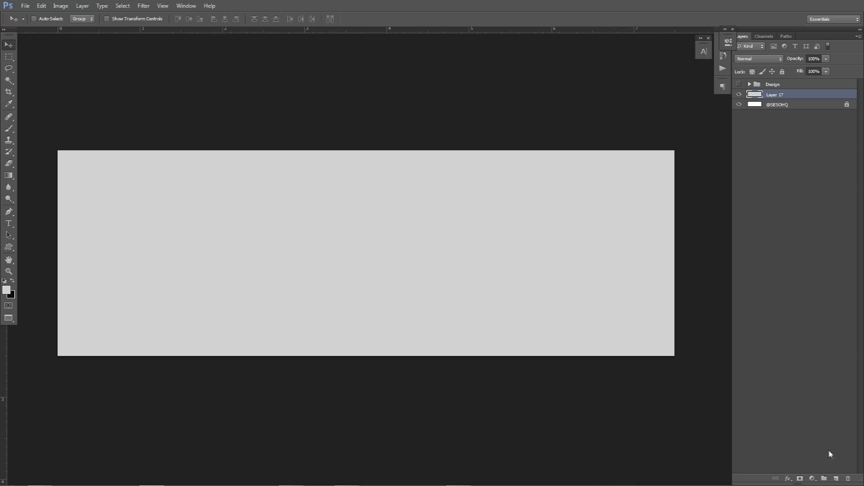
- Add another layer above the grey fill and set the Brush foreground colour to white ffffff
left_click(836, 478)
key("b")
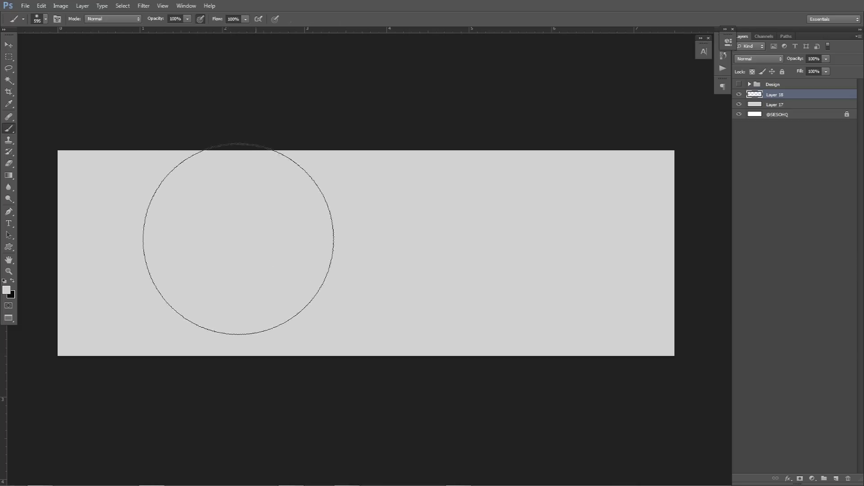
left_click(6, 290)
left_click_drag(405, 239, 308, 170)
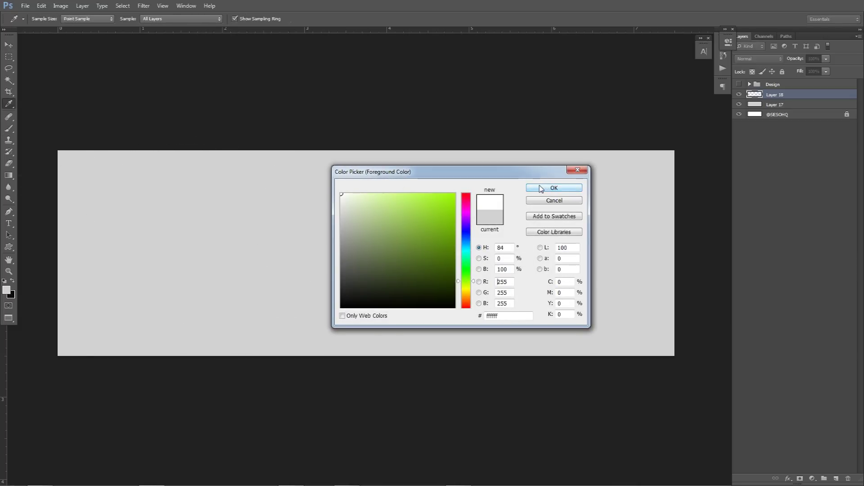
left_click(500, 316)
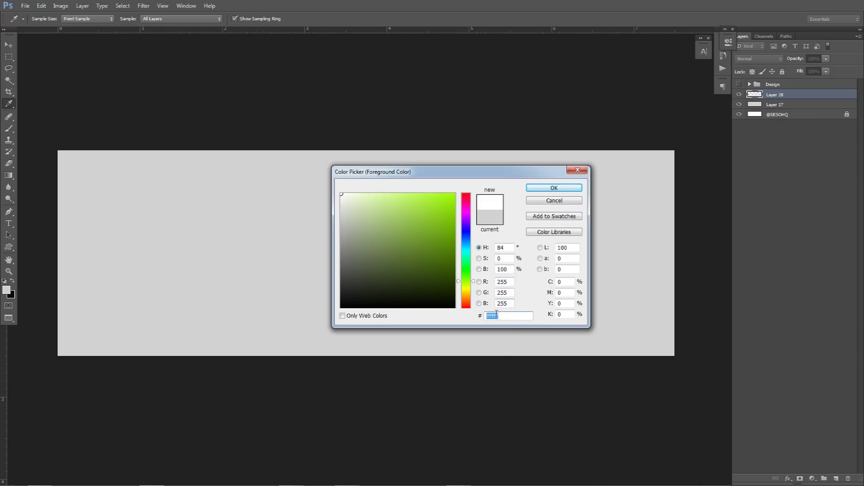
left_click(541, 188)
key("b")
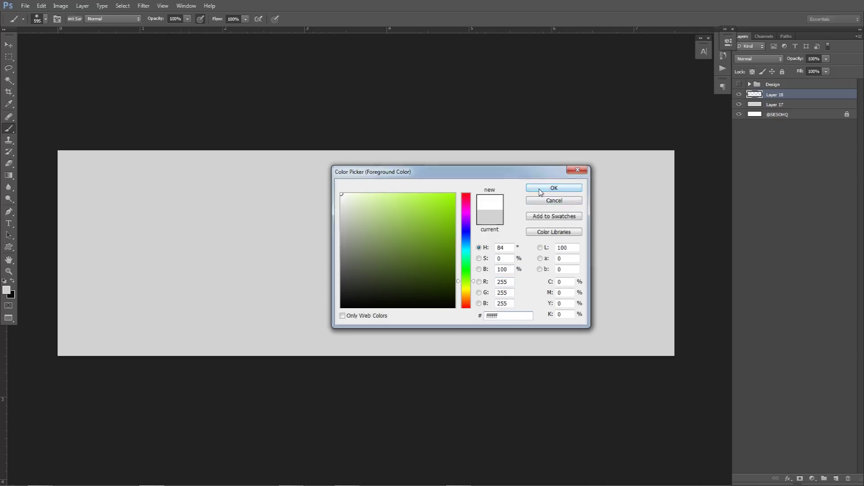
- Paint white highlights over the canvas's upper-left area and lower-right corner with a 661 px brush at 0% hardness
mouse_move(210, 218)
left_mouse_down()
mouse_move(226, 225)
mouse_move(324, 193)
left_mouse_up()
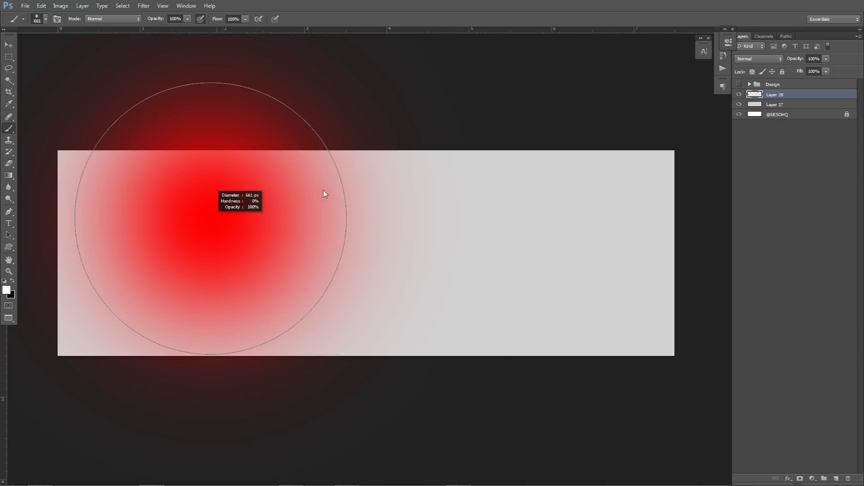
right_click(326, 191)
left_click(341, 254)
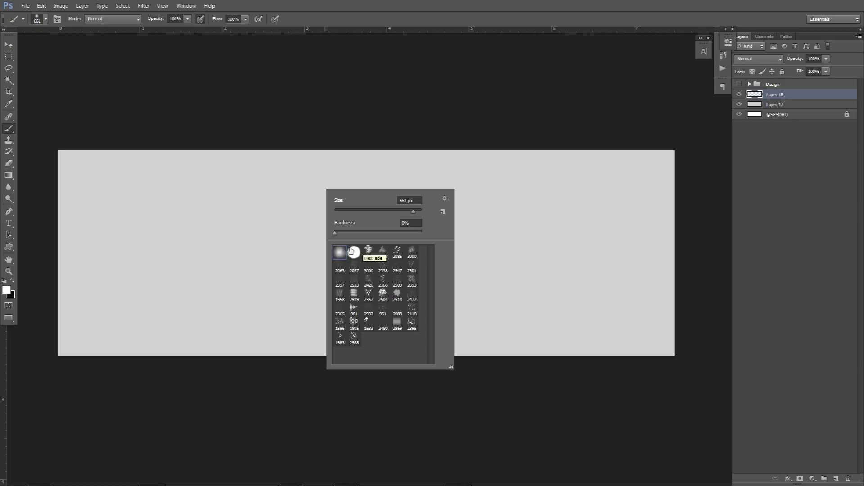
left_click(258, 198)
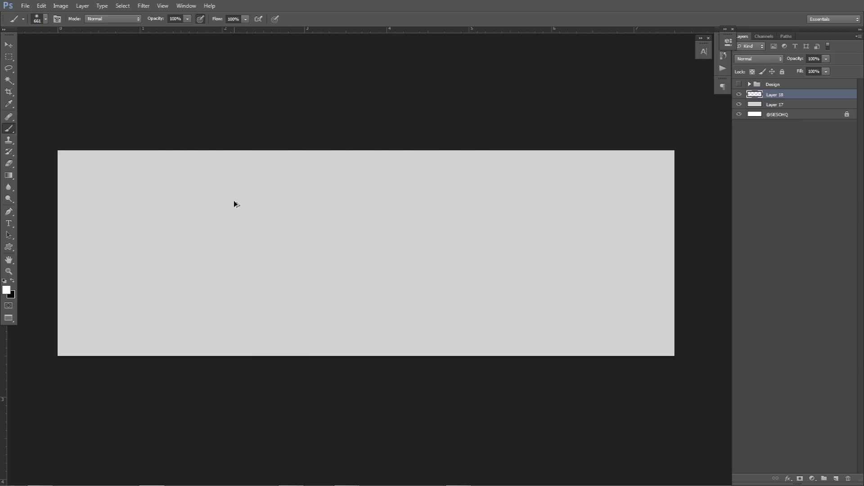
left_click(333, 135)
left_click(139, 135)
left_click(1, 283)
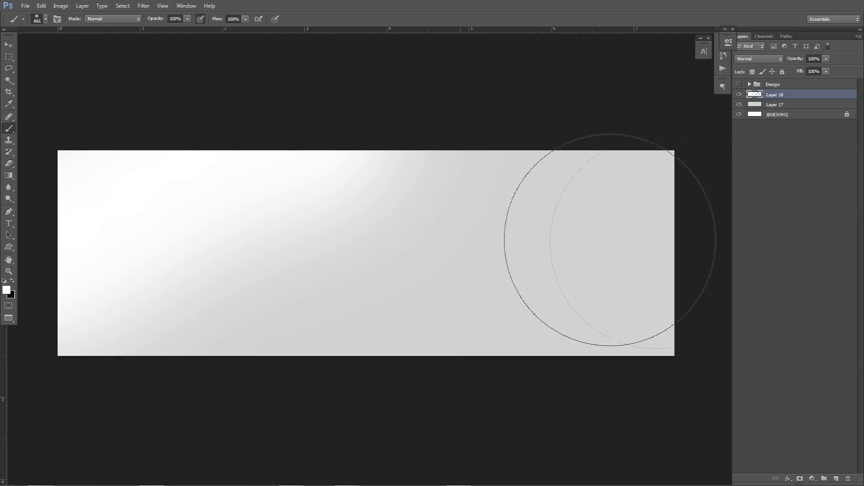
left_click(671, 312)
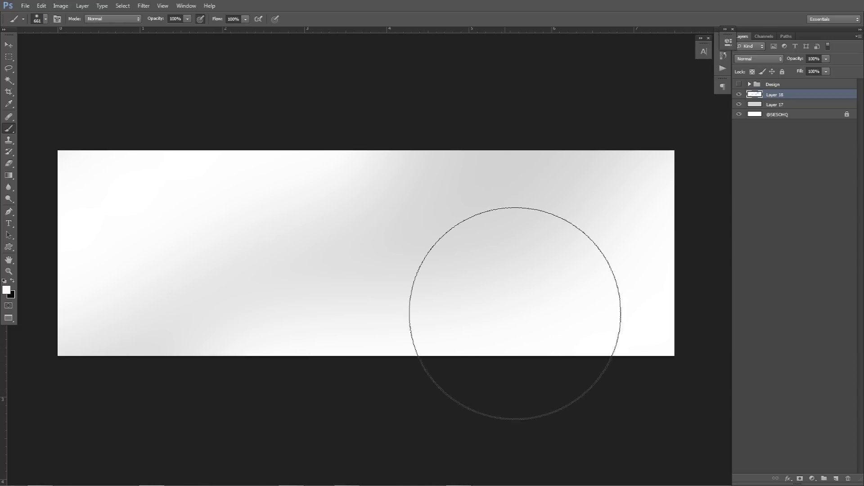
key("ctrl+z")
left_click(614, 358)
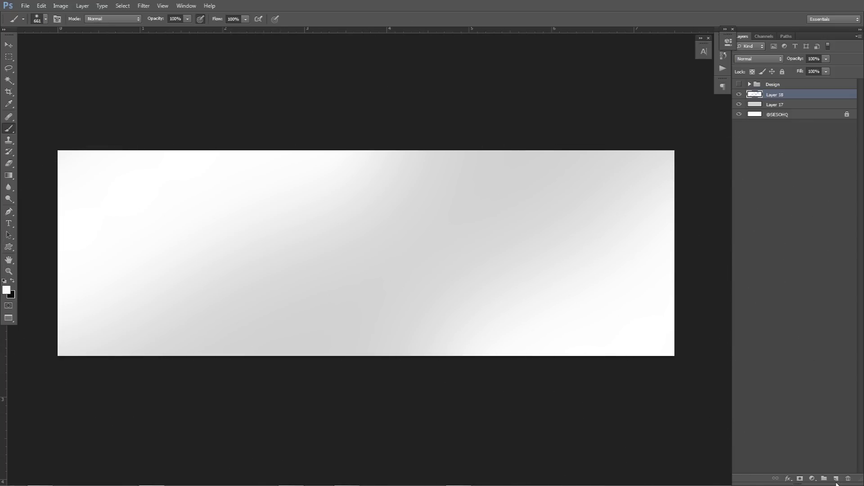
- Add a new layer above the white highlights and choose a medium grey foreground colour
left_click(836, 479)
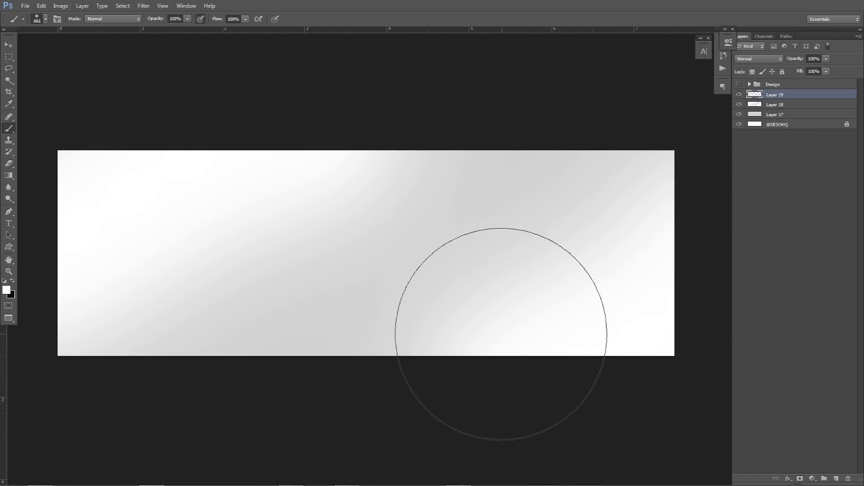
right_click(485, 305)
left_click(6, 290)
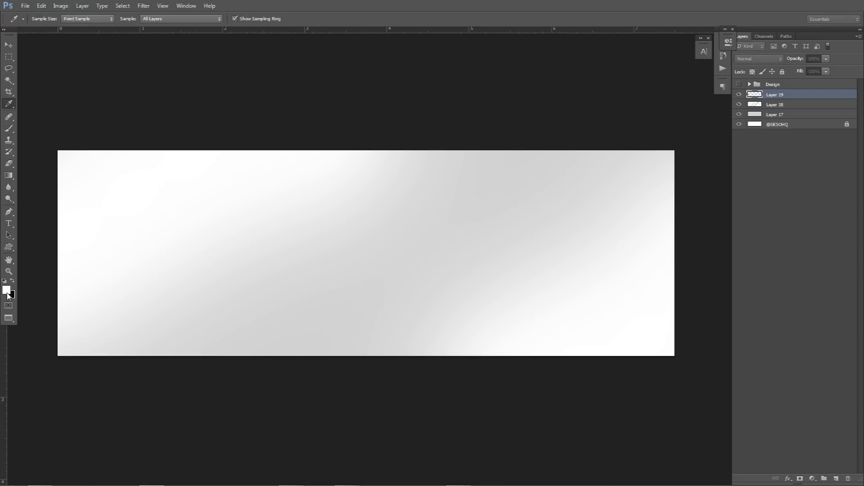
left_click(369, 239)
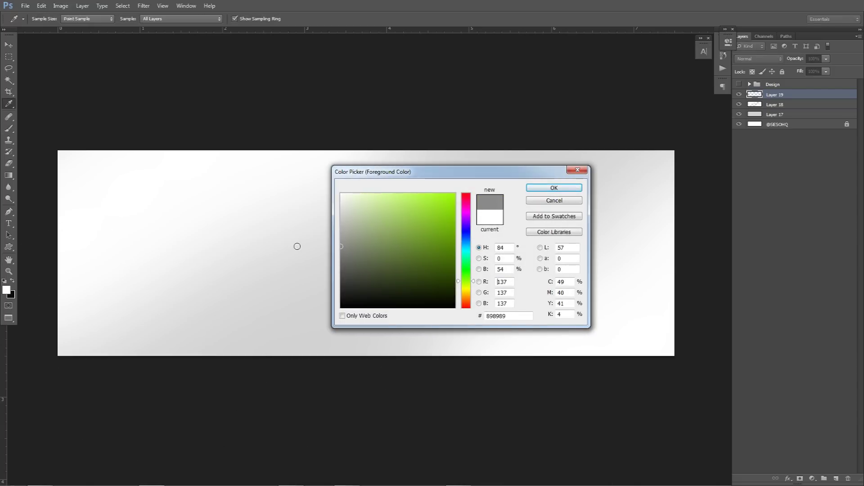
left_click(276, 249)
left_click(539, 189)
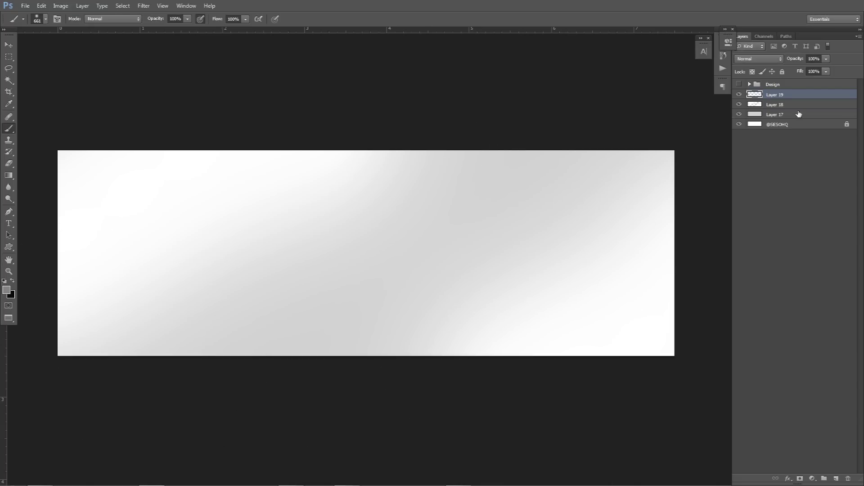
- Paint soft grey shading at the lower-left corner, upper middle and lower-right corner with a 729 px brush
left_click_drag(124, 355, 132, 357)
left_click(131, 357)
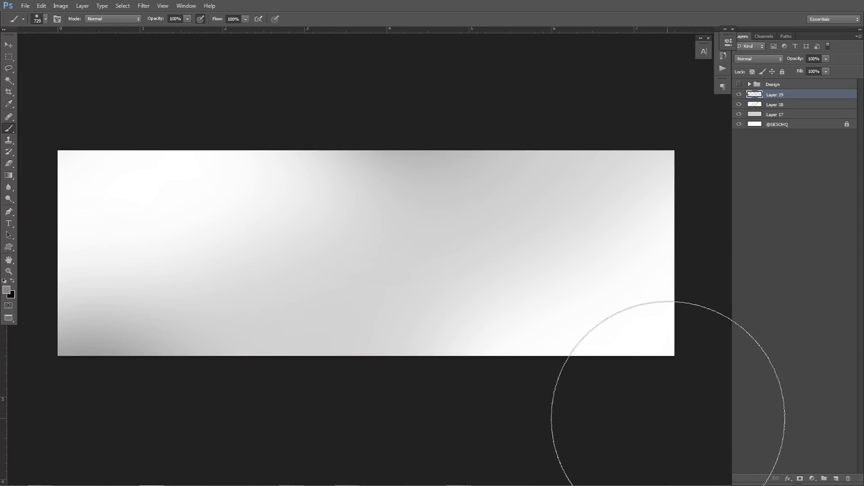
left_click(691, 428)
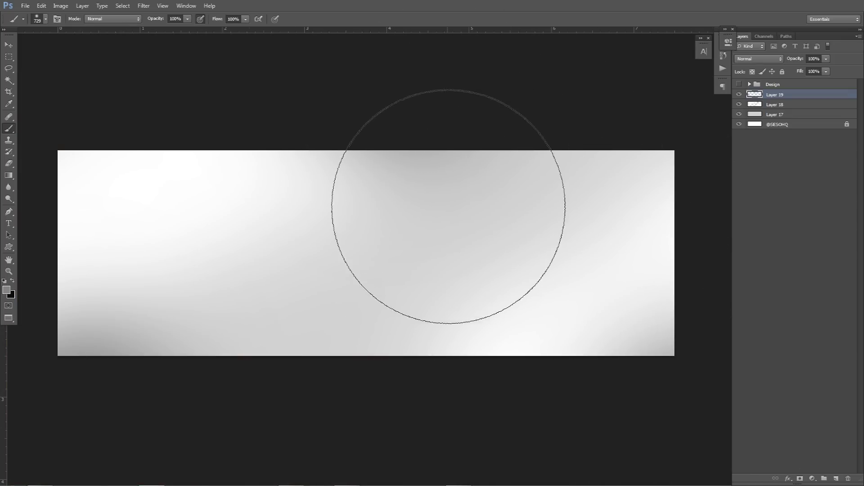
- Soften the grey shading around the upper middle of the canvas with a 484 px eraser at 0% hardness
key("e")
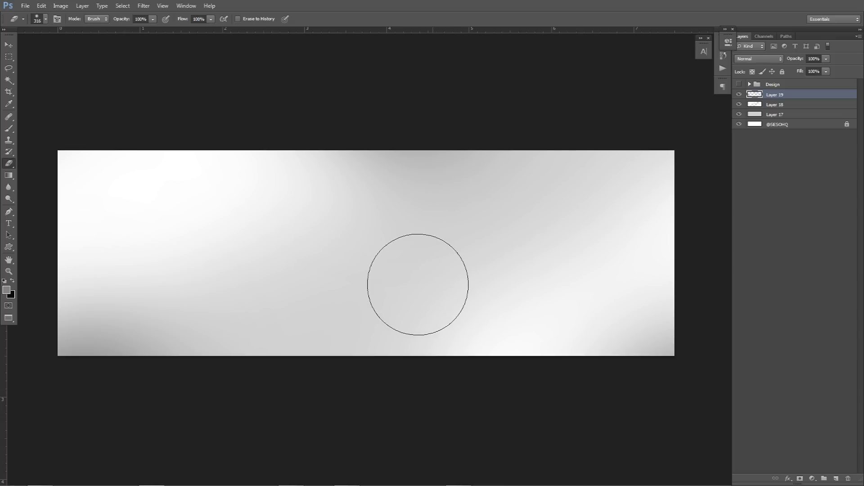
right_click(416, 282)
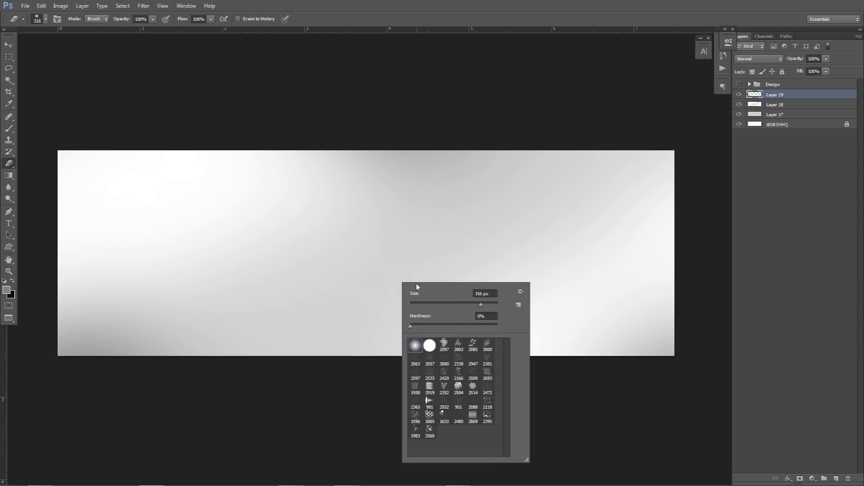
left_click(495, 258)
left_click_drag(493, 275, 496, 272)
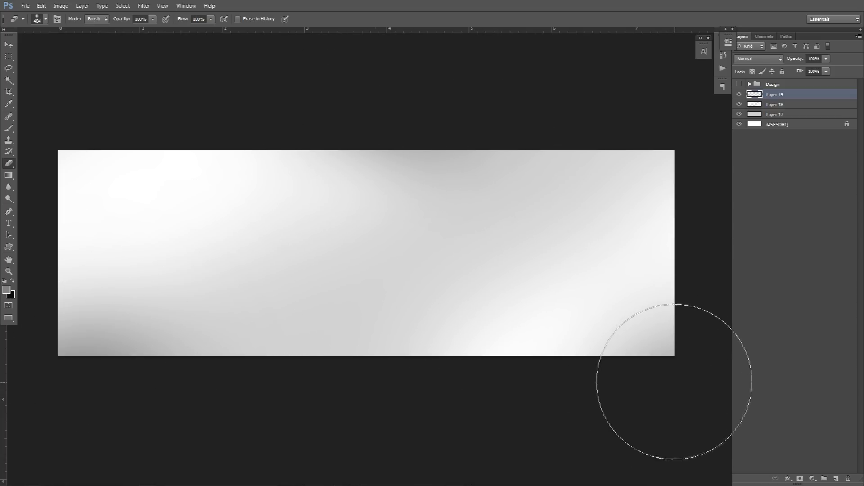
- Lower the grey shading layer's opacity to 79%
key("v")
left_click(825, 59)
left_click_drag(826, 69, 816, 71)
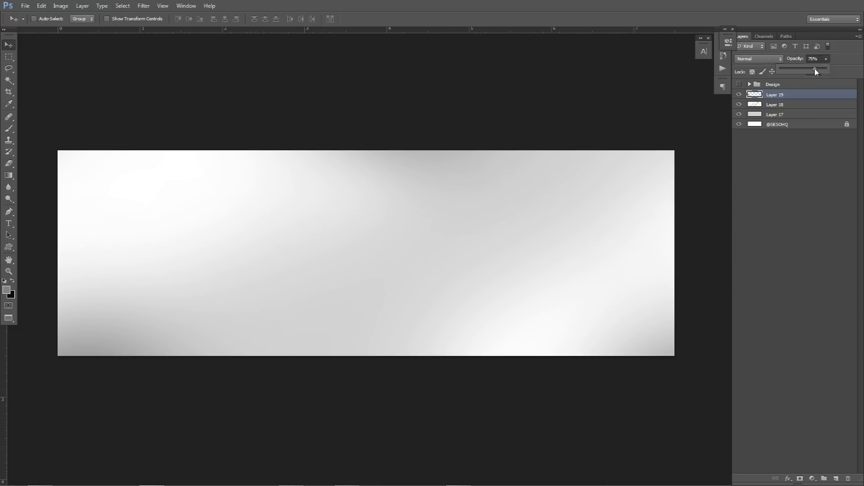
- Compare the canvas with the three new background layers hidden and shown, and with the Design group shown and hidden
left_click_drag(739, 95, 741, 114)
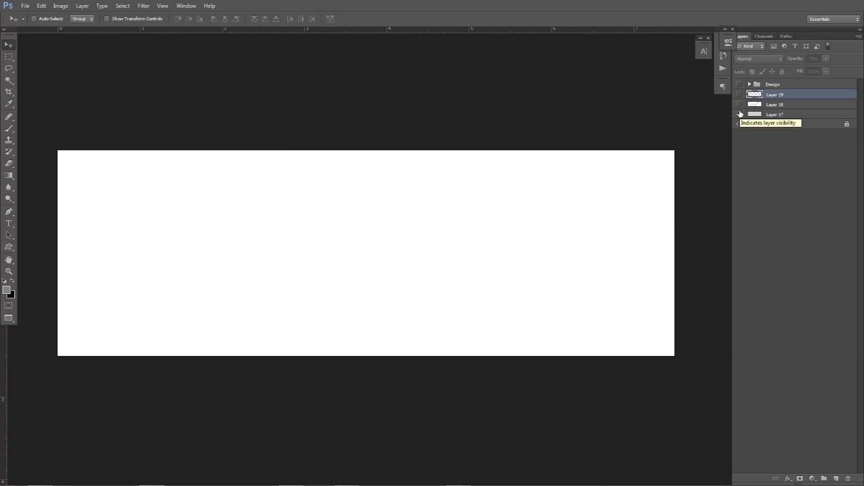
left_click_drag(740, 115, 739, 96)
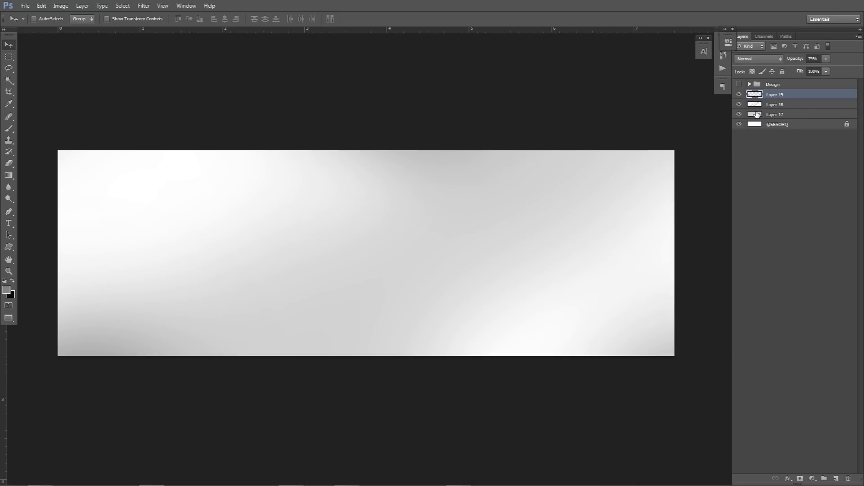
left_click(813, 478)
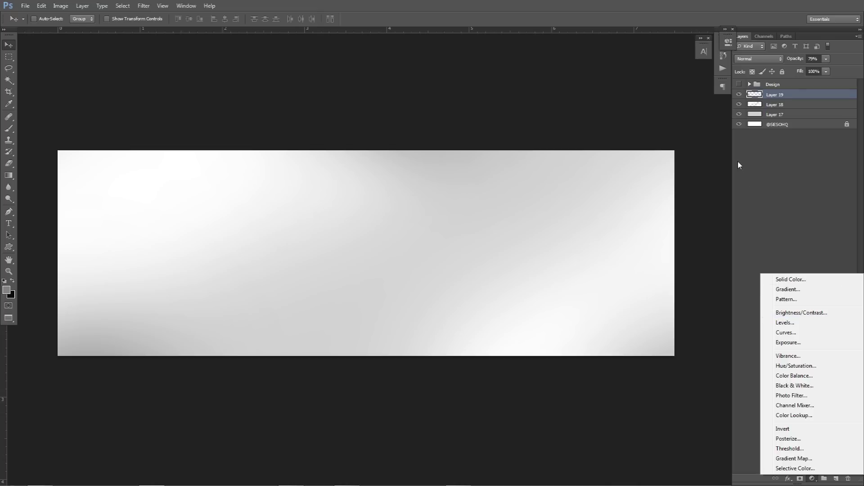
left_click(739, 85)
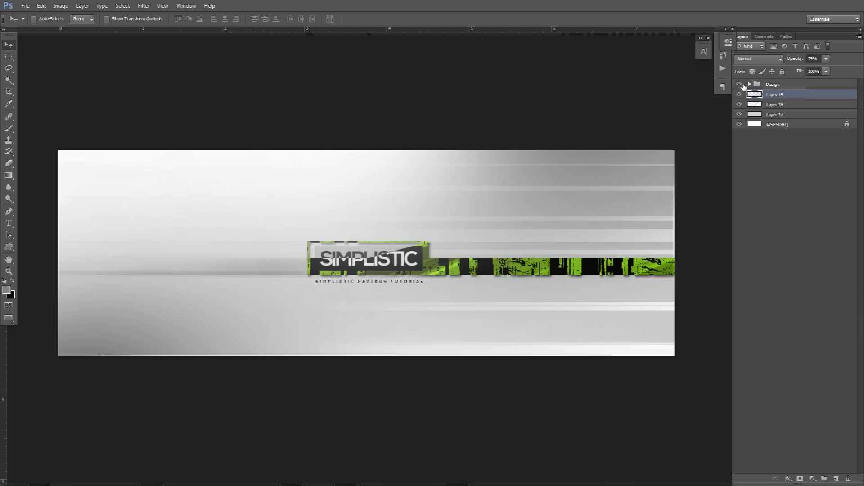
left_click(739, 85)
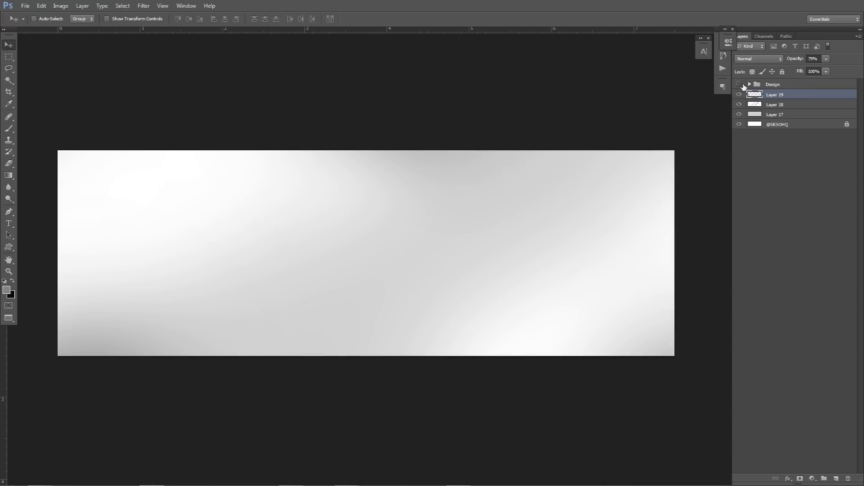
- Add a centre-aligned Nexa Bold text line reading "SIMPLISTIC" in the middle of the canvas
key("t")
left_click(366, 260)
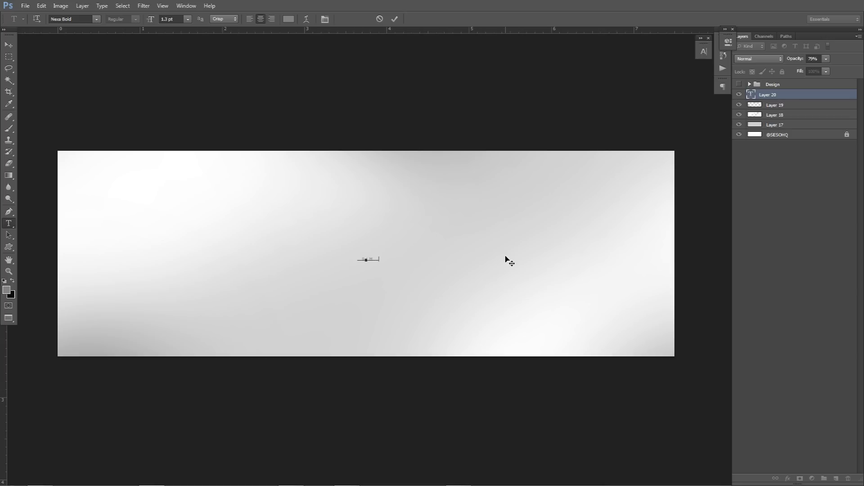
type("SIMPLISTIC")
- Set the whole SIMPLISTIC text to a size of 7 pt and colour it white
key("ctrl+a")
left_click(703, 52)
left_click(628, 69)
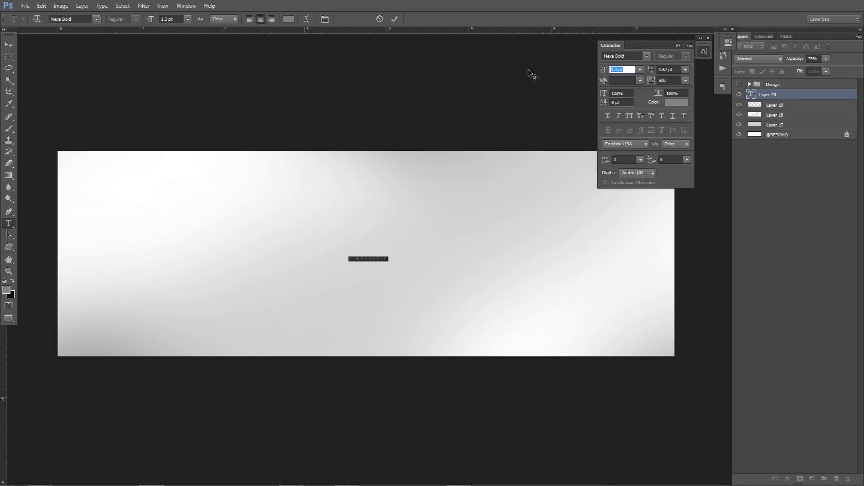
type("7")
left_click(677, 104)
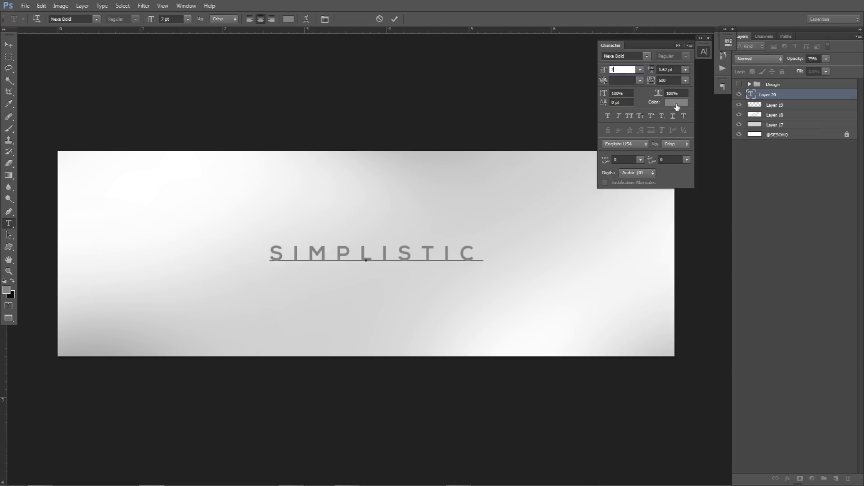
left_click(346, 197)
key("Return")
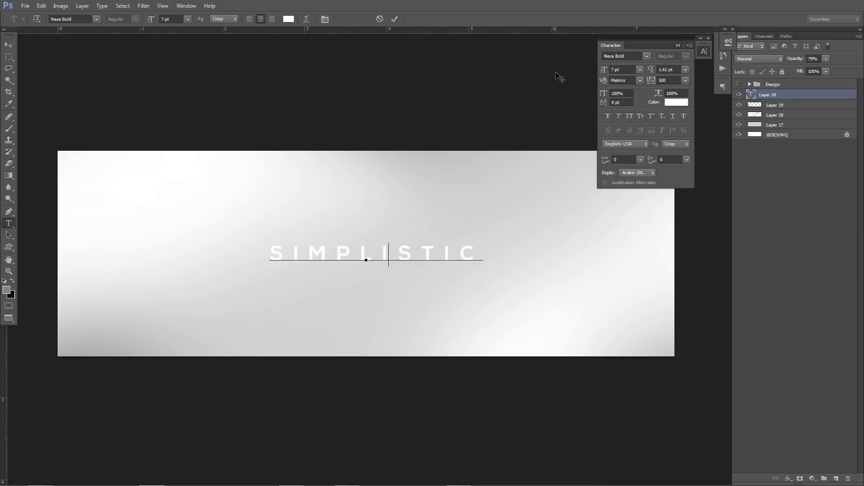
type("0")
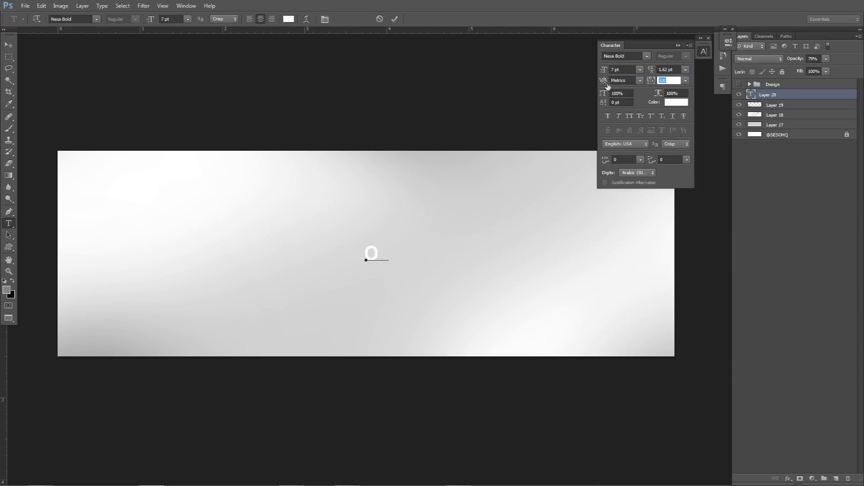
double_click(372, 250)
left_click(372, 250)
key("BackSpace")
type("SIMPLIS")
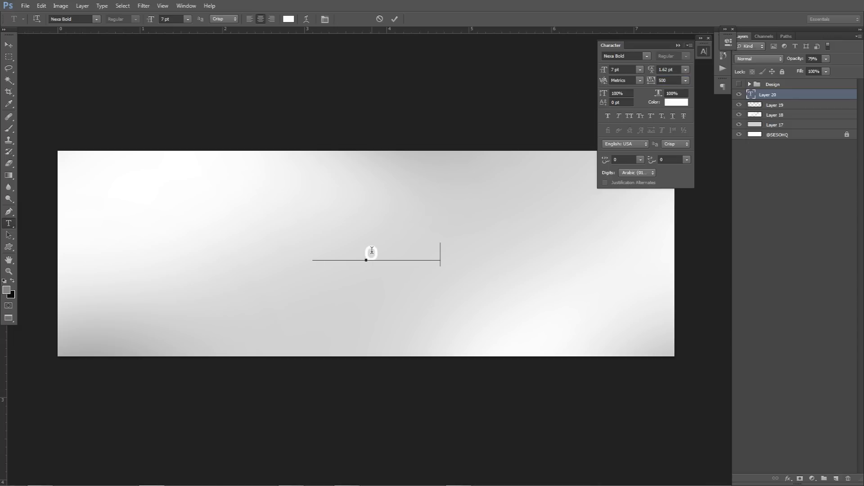
type("TIC")
- Set the tracking of the whole SIMPLISTIC text to 0 and commit the text
key("ctrl+a")
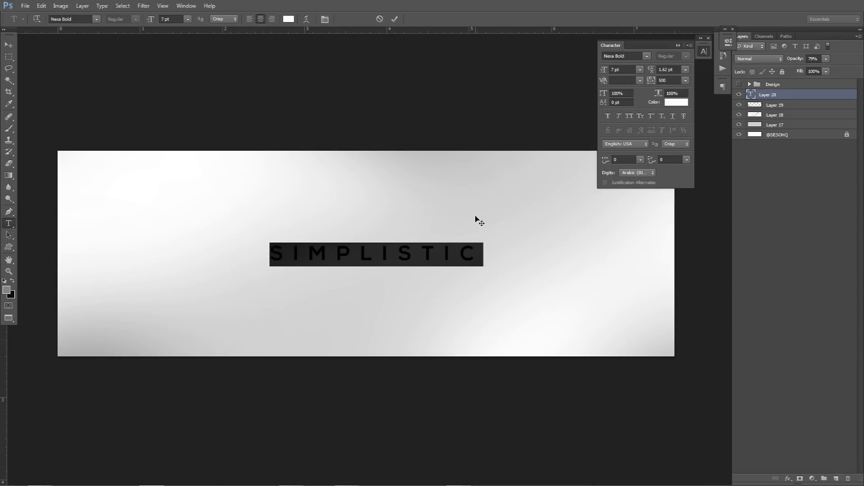
left_click(667, 80)
type("0")
key("Return")
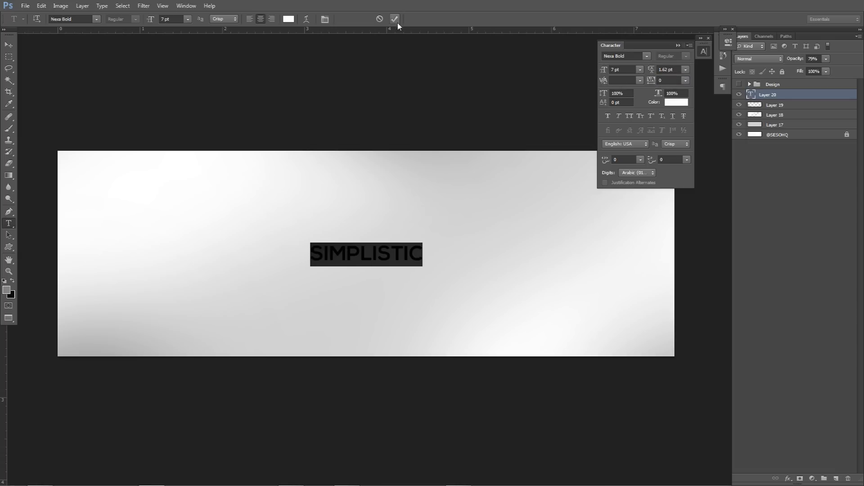
left_click(394, 19)
- Show the guides and move the SIMPLISTIC text onto the crossing of the vertical and middle horizontal guides
key("v")
key("ctrl+semicolon")
left_click_drag(394, 249, 403, 251)
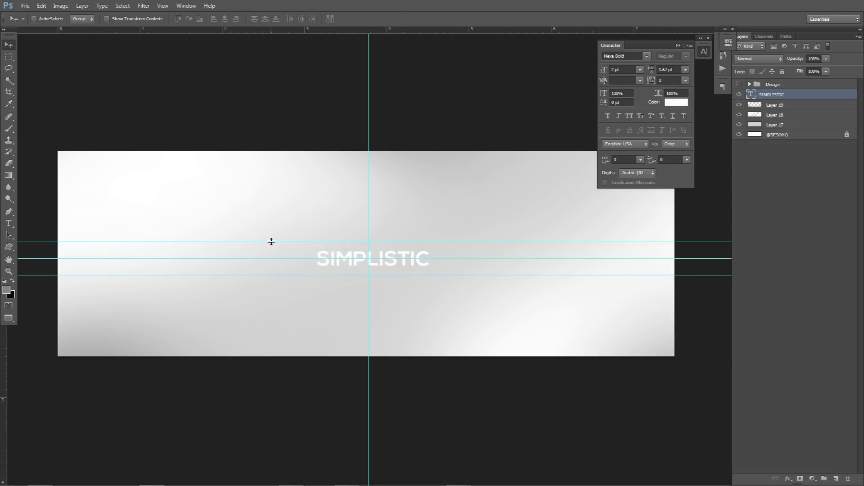
- Place a vertical guide at the canvas's horizontal centre and a horizontal guide through the middle of the SIMPLISTIC text
key("ctrl+r")
scroll(342, 87, "left", 3)
key("ctrl+r")
mouse_move(429, 171)
left_mouse_down()
mouse_move(405, 175)
mouse_move(420, 172)
left_mouse_up()
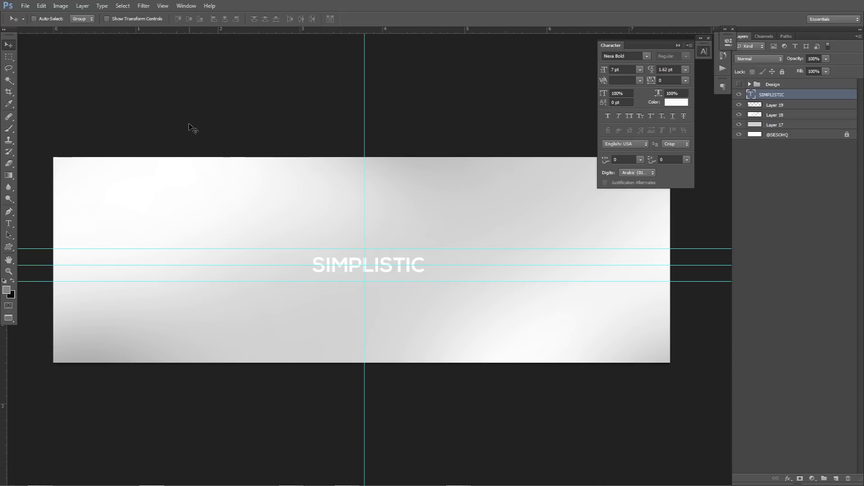
left_click_drag(4, 338, 365, 309)
left_click_drag(389, 32, 399, 246)
left_click_drag(400, 168, 391, 264)
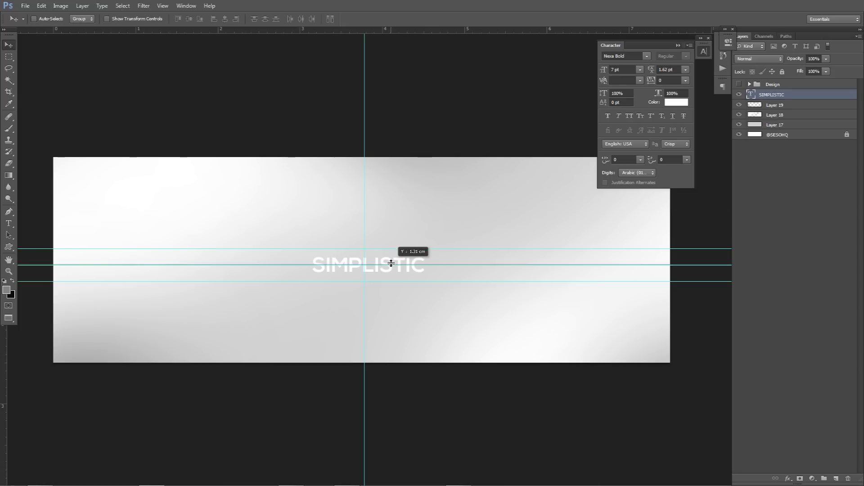
left_click_drag(390, 264, 390, 265)
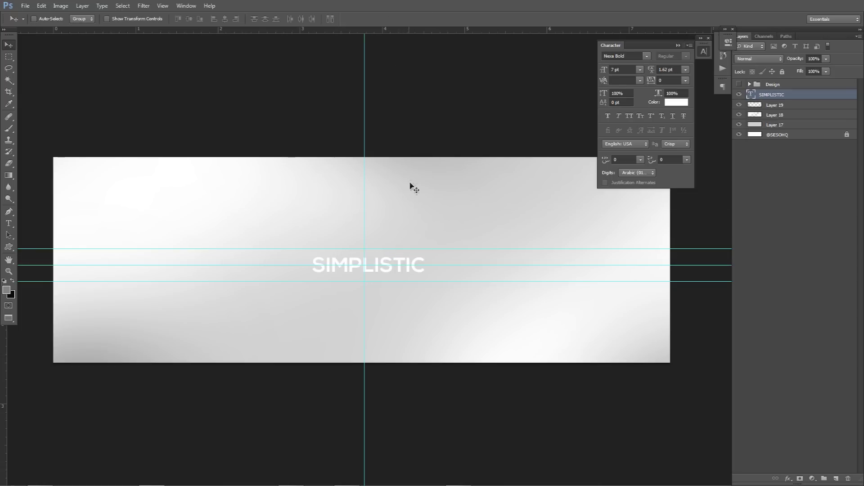
scroll(421, 184, "down", 2)
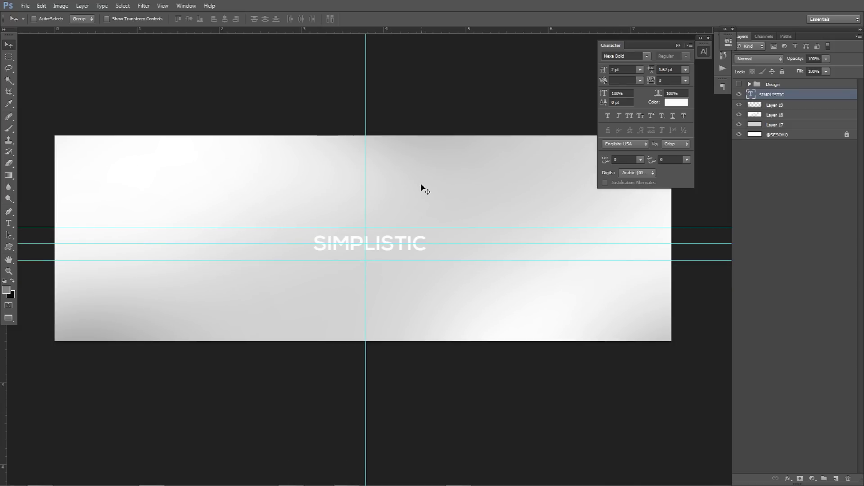
- Group the three shading layers and the locked base layer, and name the group "bACKGROUND"
left_click(801, 105)
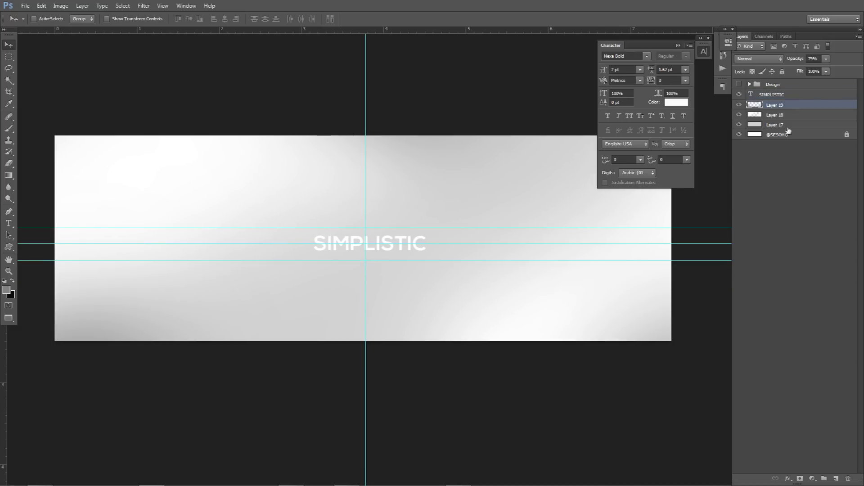
left_click(784, 135, "shift")
key("ctrl+g")
double_click(778, 104)
type("BACKGROUND")
key("Return")
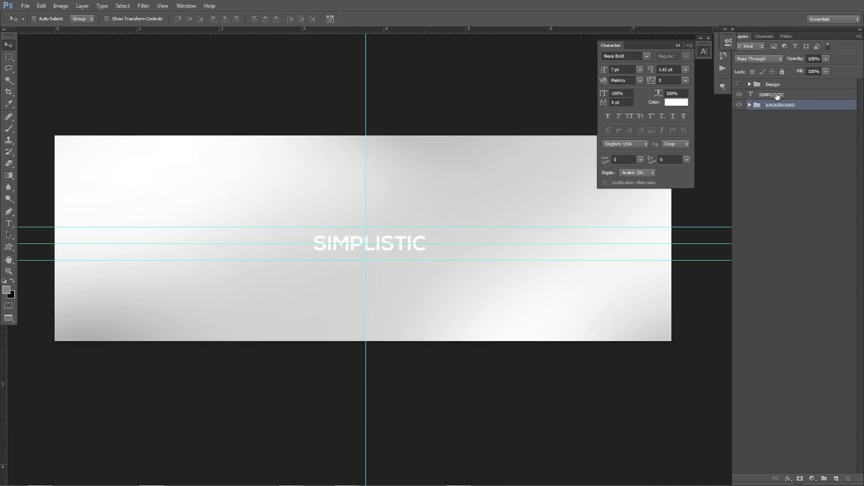
- Create a new empty layer and place it between the SIMPLISTIC text and the background group
left_click(776, 95)
key("ctrl+shift+alt+n")
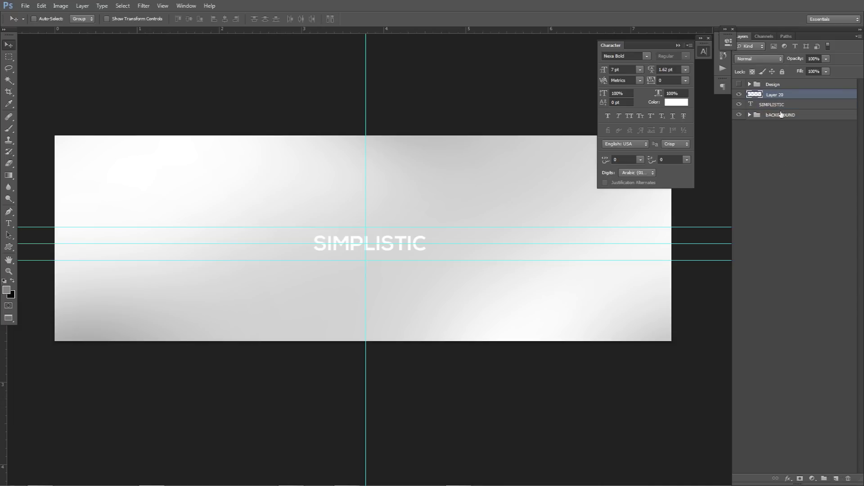
left_click_drag(776, 95, 777, 108)
- Select a rectangle closely framing the SIMPLISTIC text with the Rectangular Marquee, leaving a small even margin
key("ctrl+plus")
key("ctrl+plus")
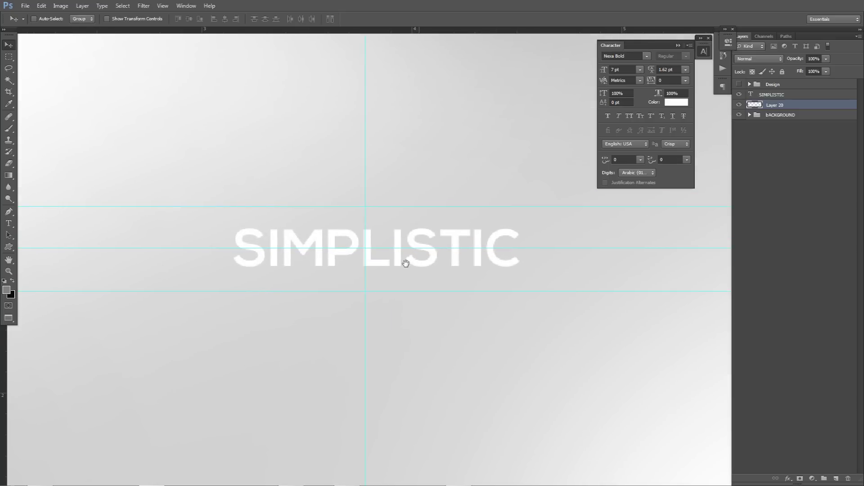
left_click_drag(403, 261, 386, 259)
scroll(365, 257, "up", 3)
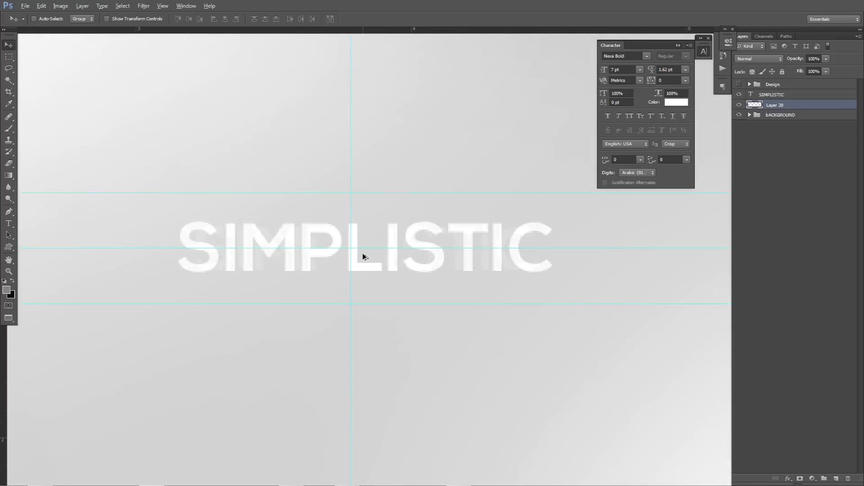
scroll(364, 256, "down", 2)
left_click(13, 55)
left_click(14, 56)
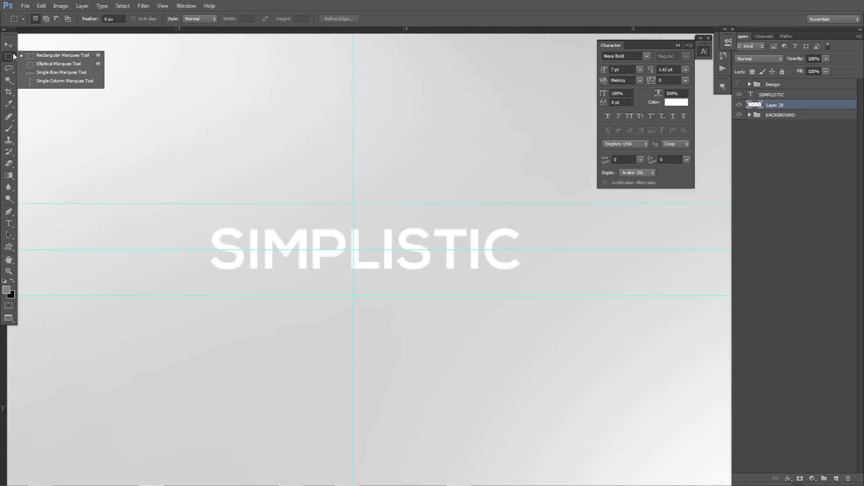
left_click(62, 55)
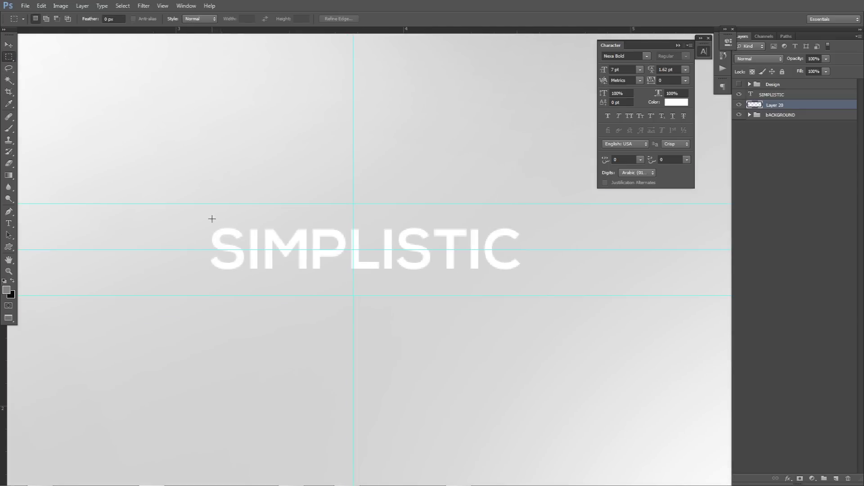
left_click_drag(207, 216, 527, 276)
left_click_drag(476, 235, 475, 237)
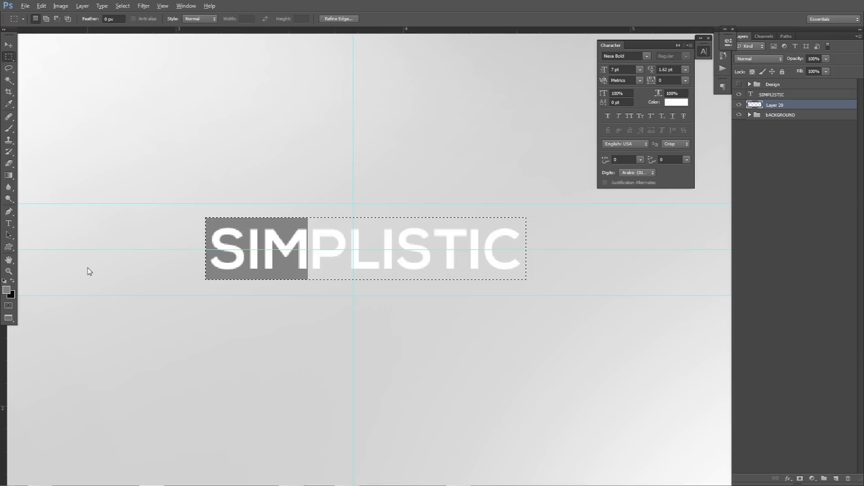
- Fill the selection with the near-black background colour 090909, check that colour's value, and deselect
key("ctrl+BackSpace")
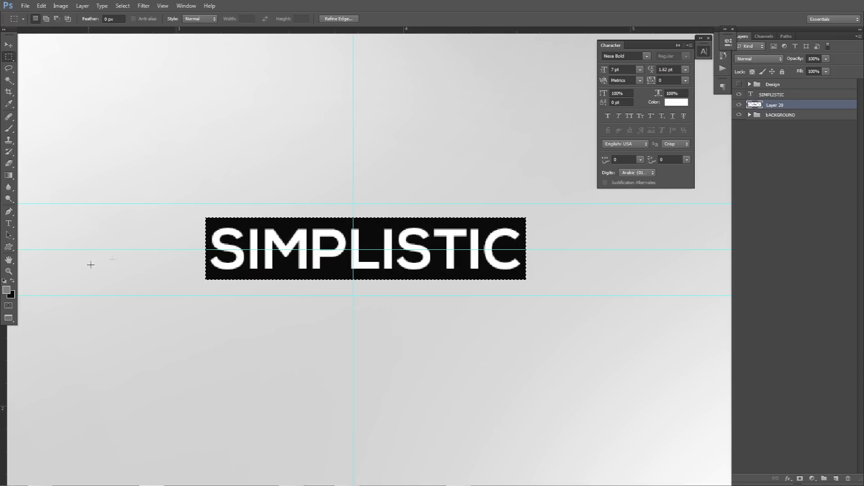
left_click(11, 294)
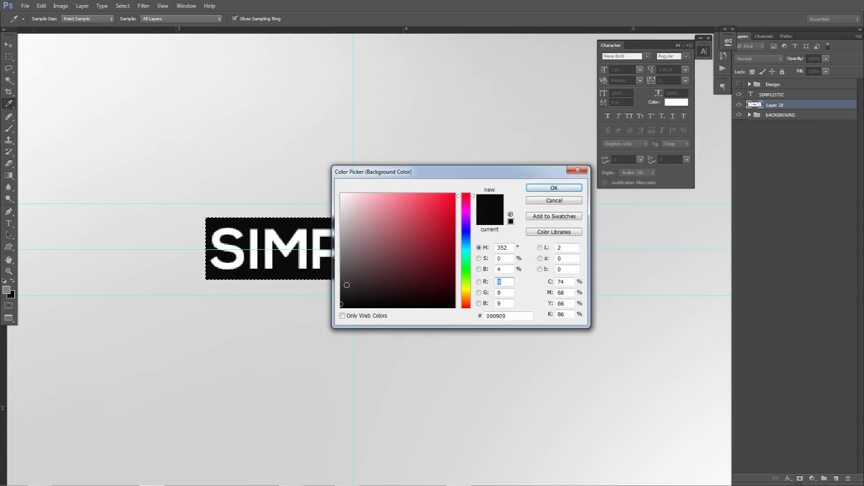
left_click(544, 189)
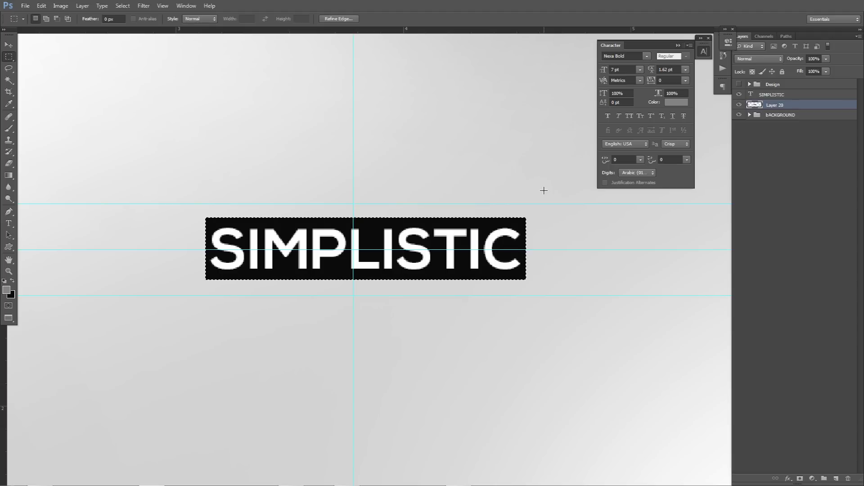
key("ctrl+d")
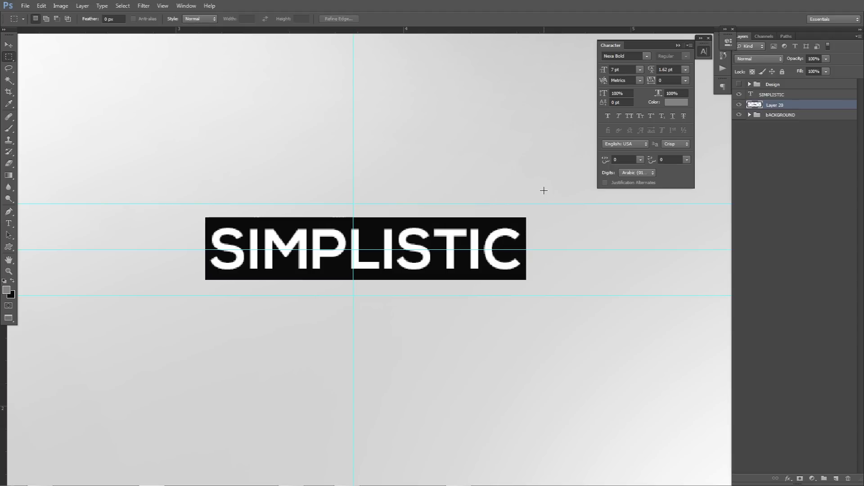
- Examine the black text box close up and on the whole canvas with the guides hidden
key("ctrl+semicolon")
key("v")
key("ctrl+minus")
key("ctrl+minus")
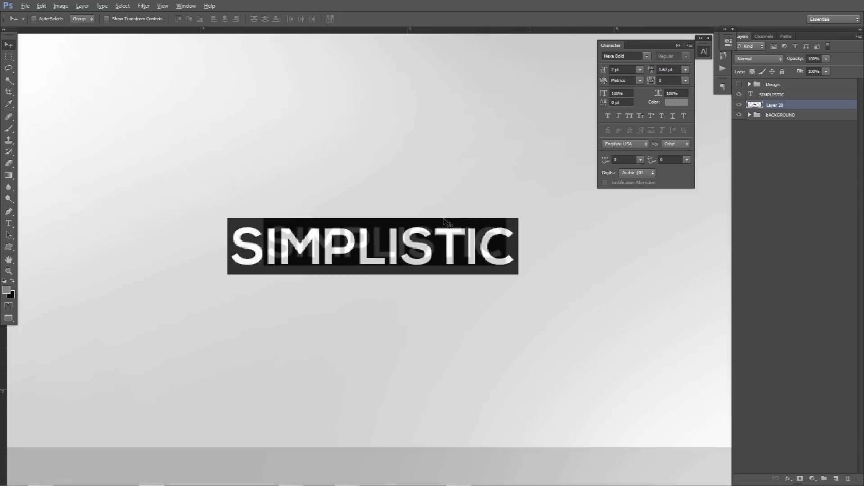
scroll(420, 238, "up", 5)
scroll(499, 232, "down", 6)
scroll(499, 230, "down", 2)
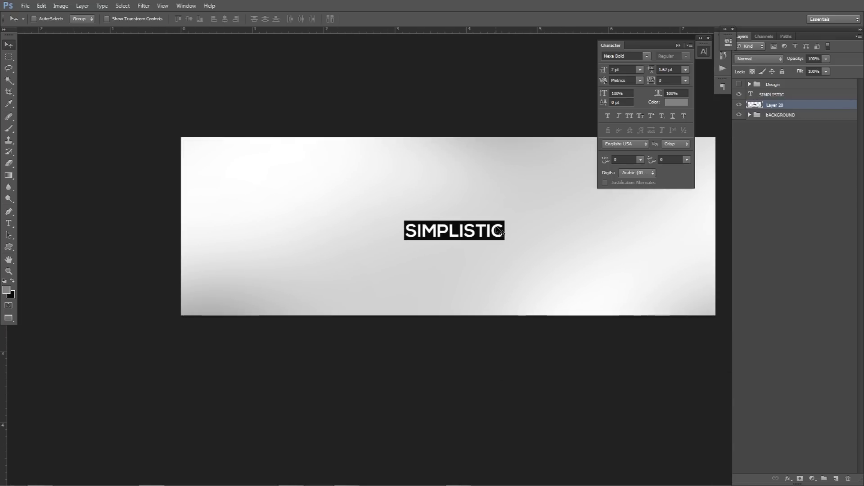
left_click_drag(498, 231, 477, 227)
scroll(476, 226, "up", 4)
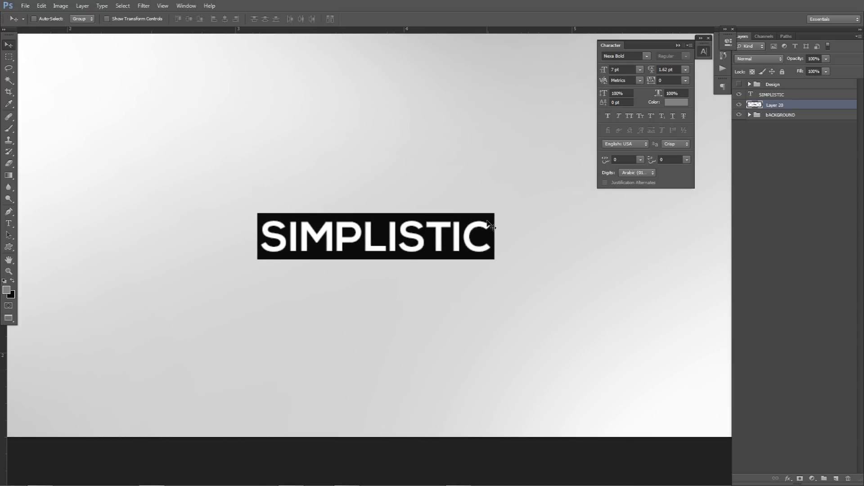
- On a new layer with guides shown, select a larger rectangle around the black box between the outer horizontal guides, nudged slightly right
left_click(835, 478)
key("ctrl+semicolon")
key("m")
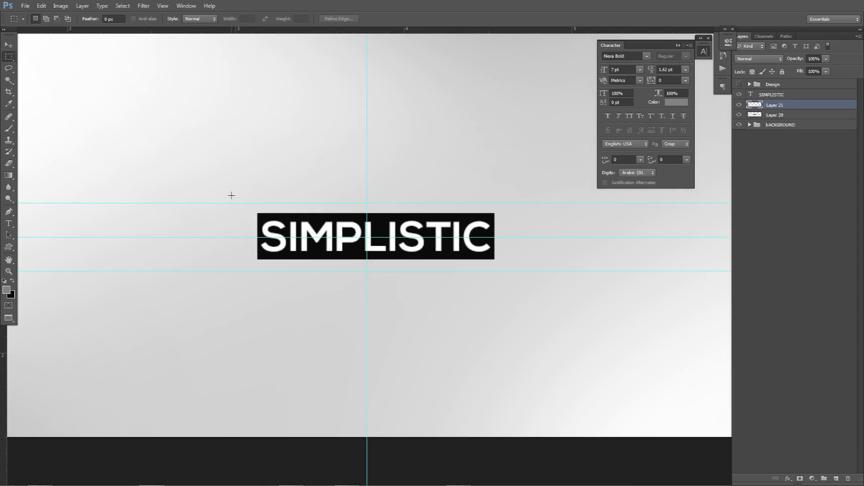
left_click_drag(293, 242, 509, 271)
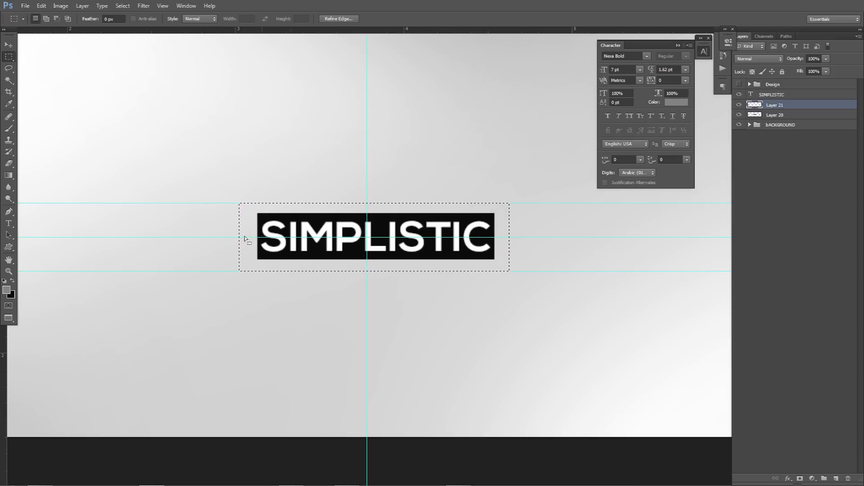
key("Right")
key("Right")
key("Right")
- Stroke the selection 3 px wide at its centre in the black box's colour (0a0a0a), and deselect
right_click(290, 88)
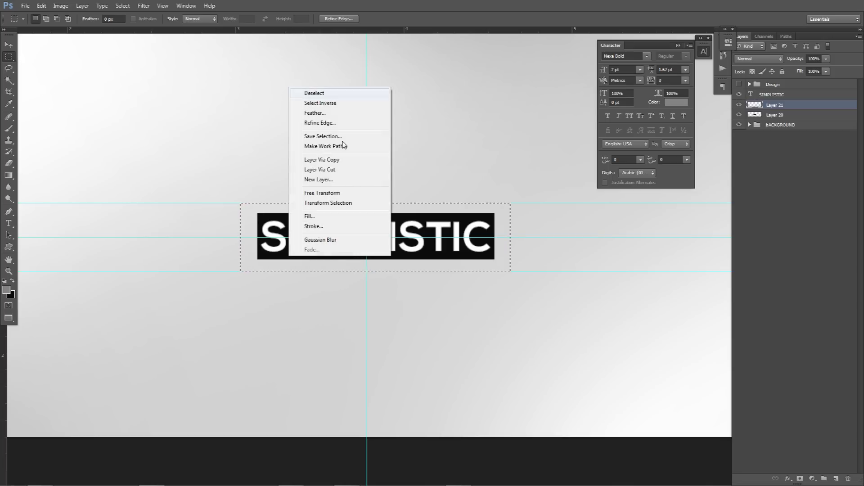
left_click(300, 228)
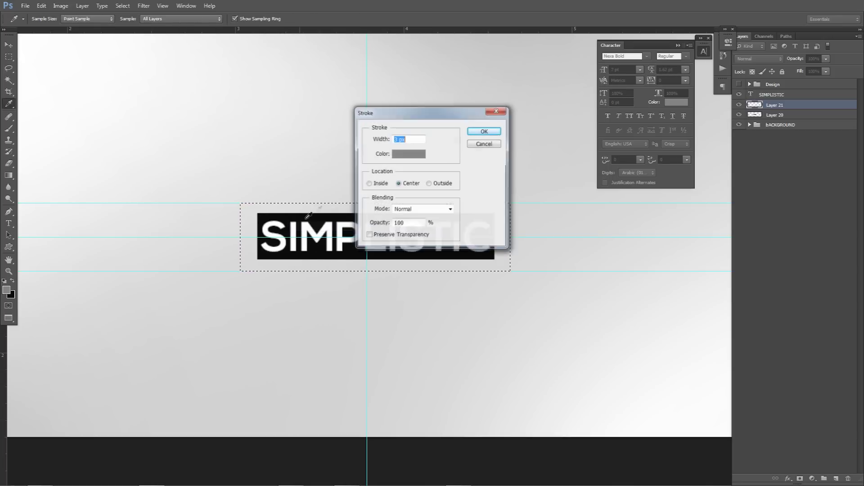
left_click(408, 153)
left_click(314, 252)
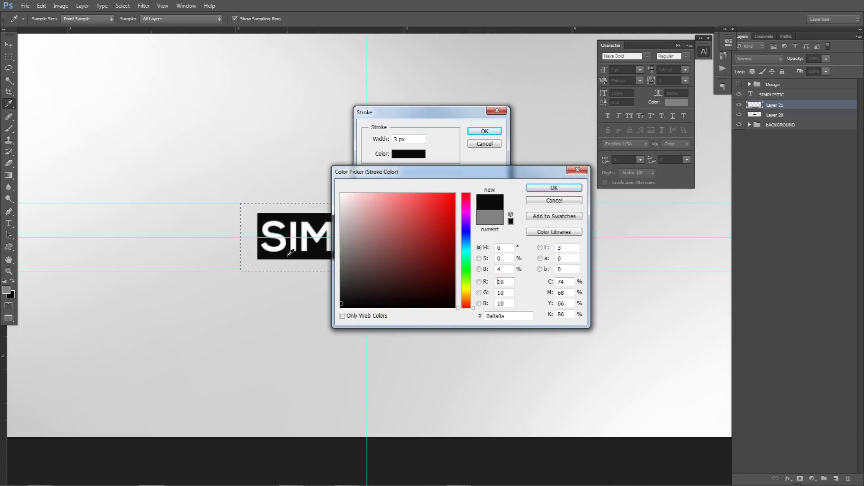
left_click(554, 188)
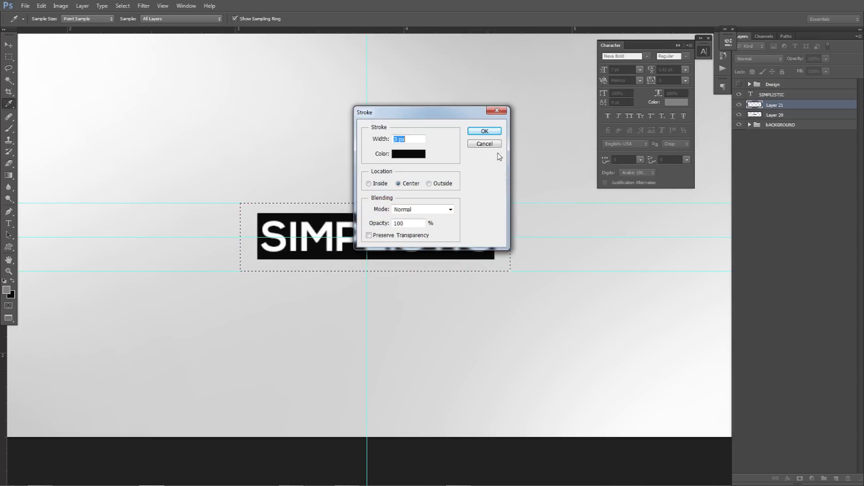
left_click(485, 131)
right_click(442, 169)
left_click(470, 175)
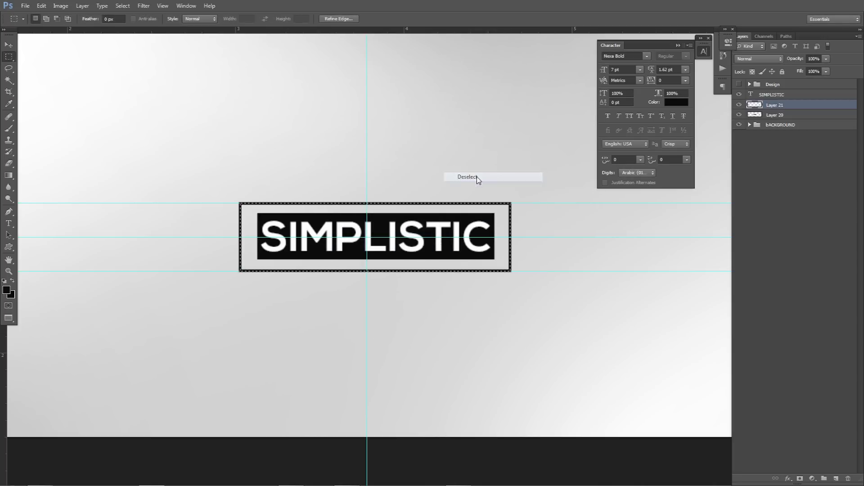
- Hide the guides and compare the framed title on the whole canvas with the finished Design group
key("ctrl+semicolon")
key("v")
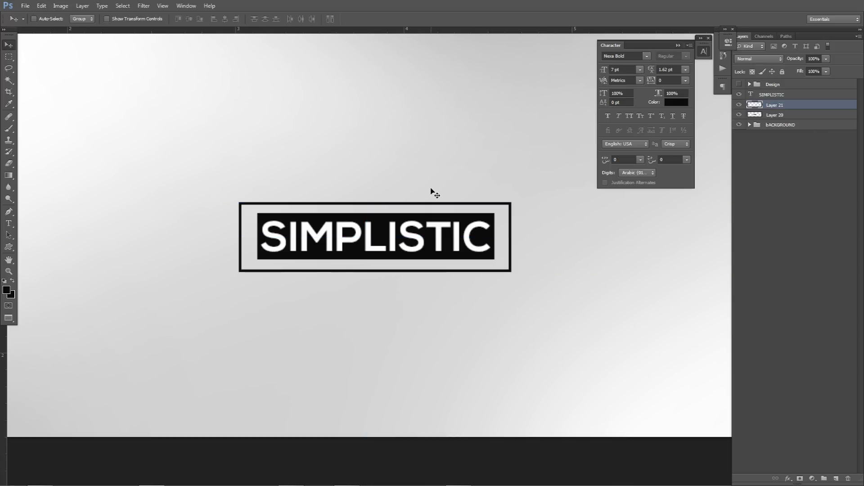
scroll(432, 192, "down", 5)
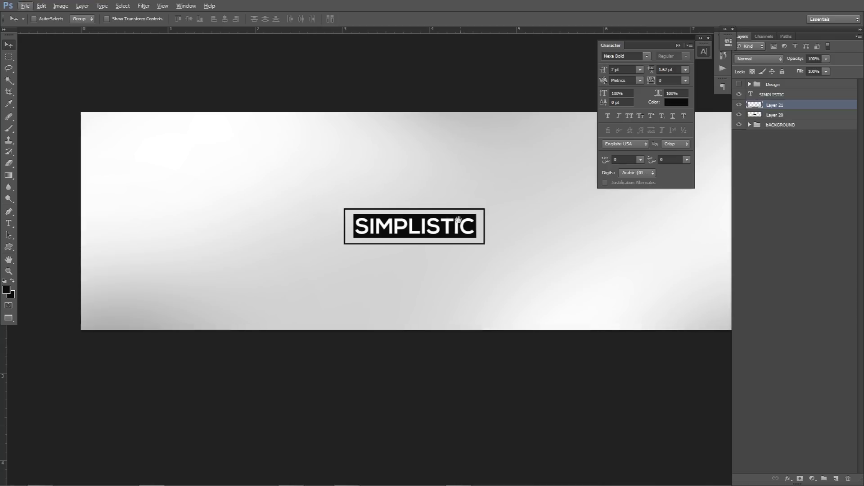
left_click_drag(463, 221, 399, 229)
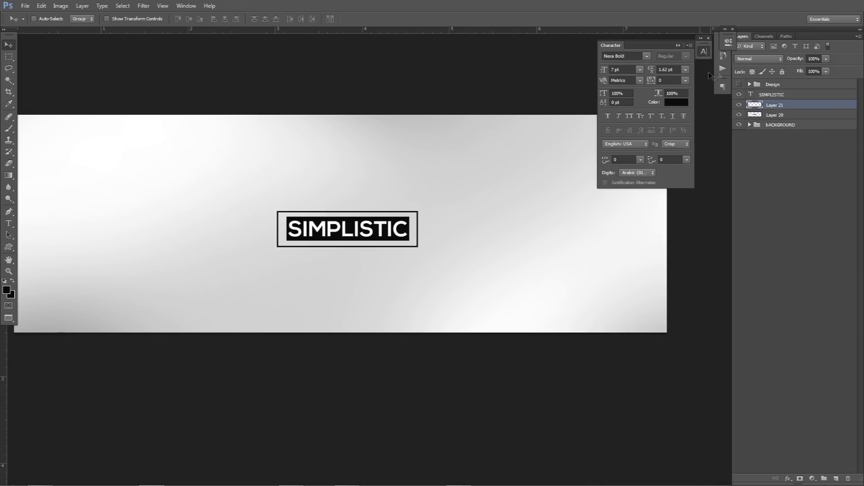
left_click(739, 85)
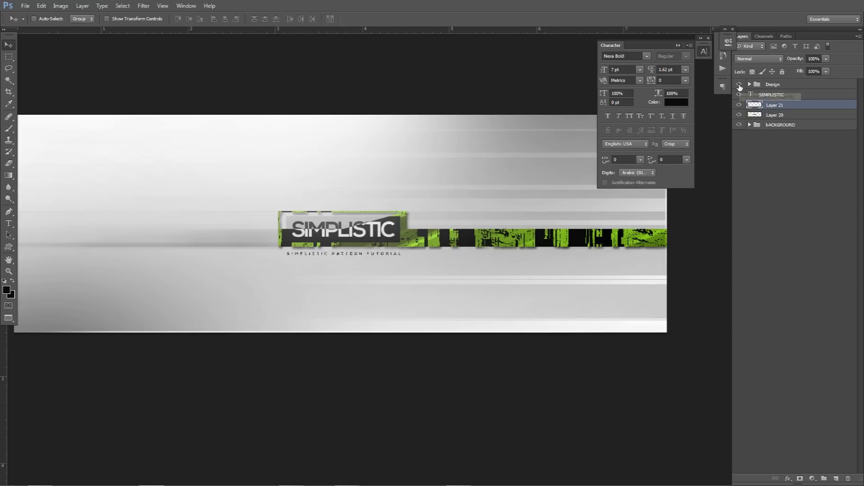
left_click(739, 85)
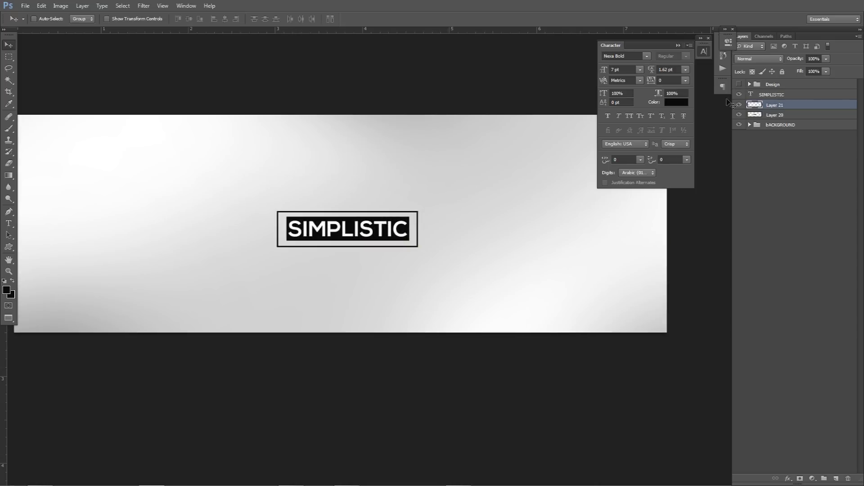
- On a new layer with guides shown, select a strip from the frame's right edge to the canvas edge, between the middle and lower guides
key("ctrl+semicolon")
scroll(388, 220, "up", 1)
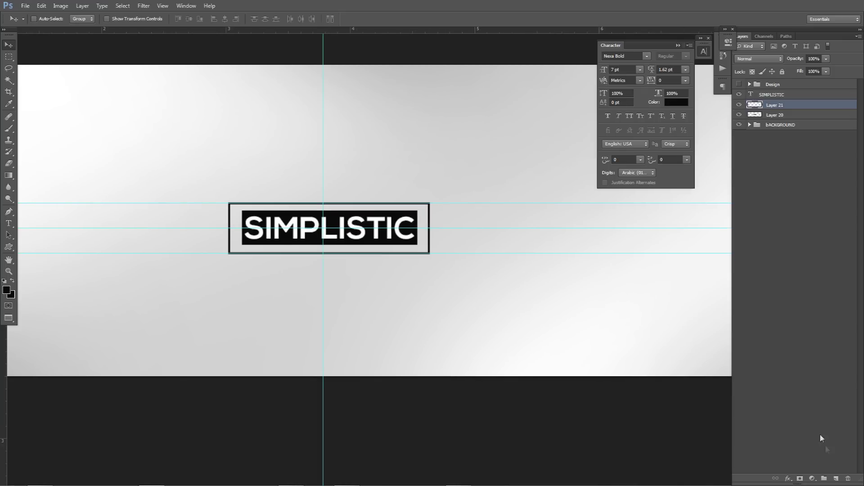
left_click(836, 478)
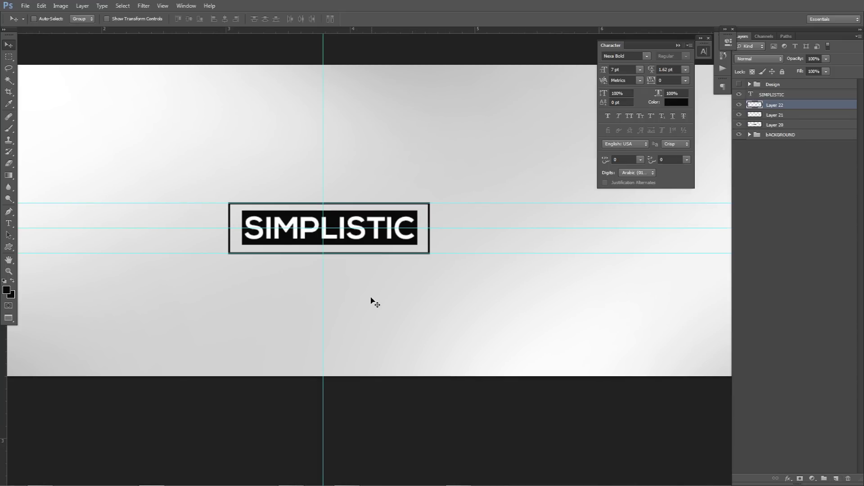
key("m")
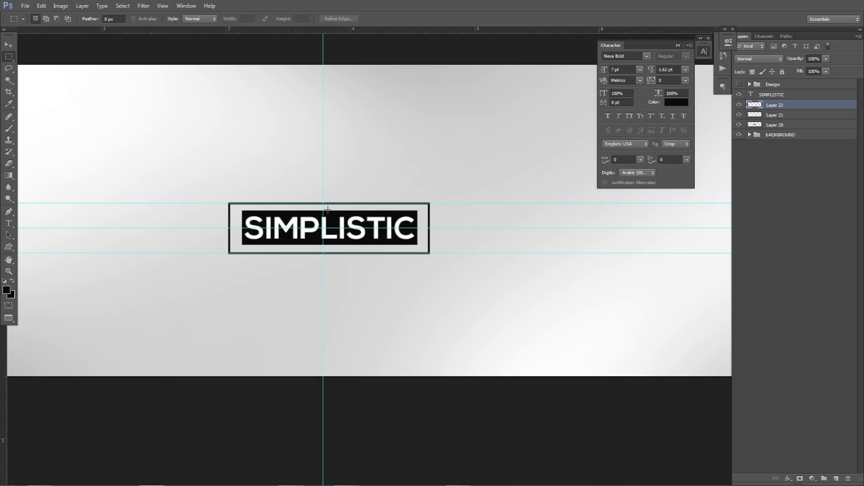
left_click_drag(430, 228, 666, 253)
left_click_drag(321, 251, 419, 251)
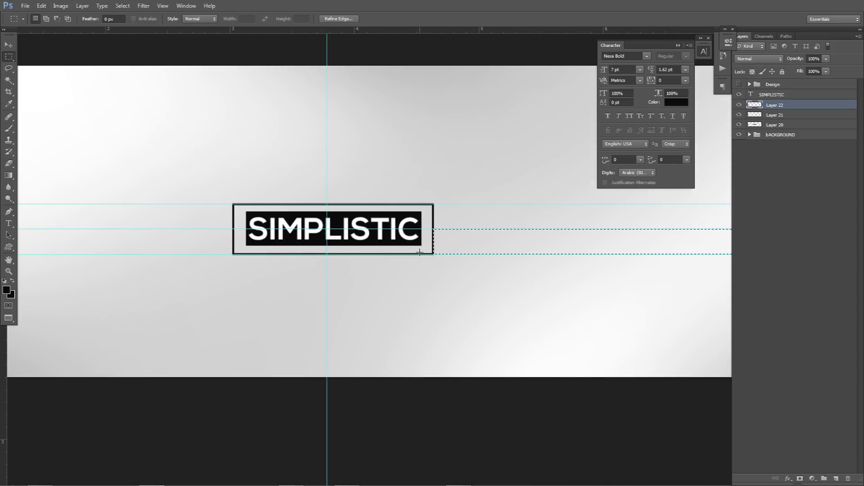
- Fill the strip with the black foreground colour, deselect, and duplicate the bar leftward over the frame's lower half with guides hidden
key("alt+BackSpace")
key("v")
key("ctrl+d")
key("ctrl+semicolon")
left_click_drag(504, 241, 303, 238)
scroll(374, 243, "up", 2)
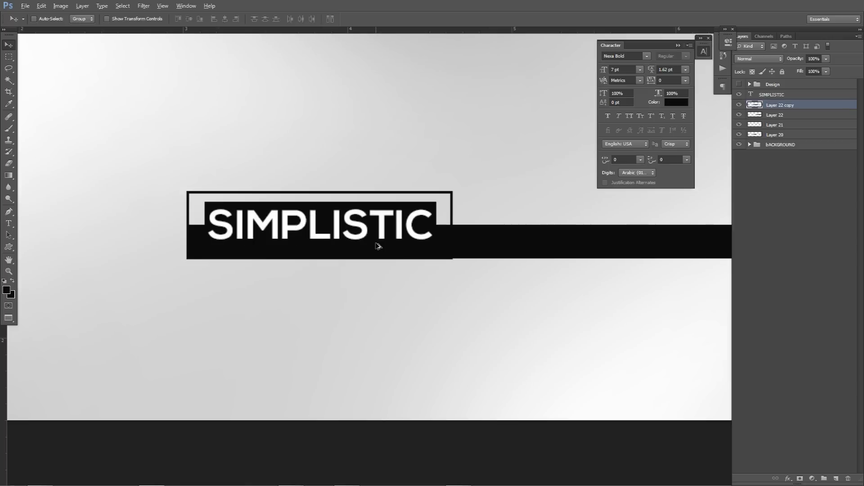
- Select a thin strip just below the bar and delete the frame layer's overhang so both bottom edges are flush, then deselect
scroll(368, 252, "up", 5)
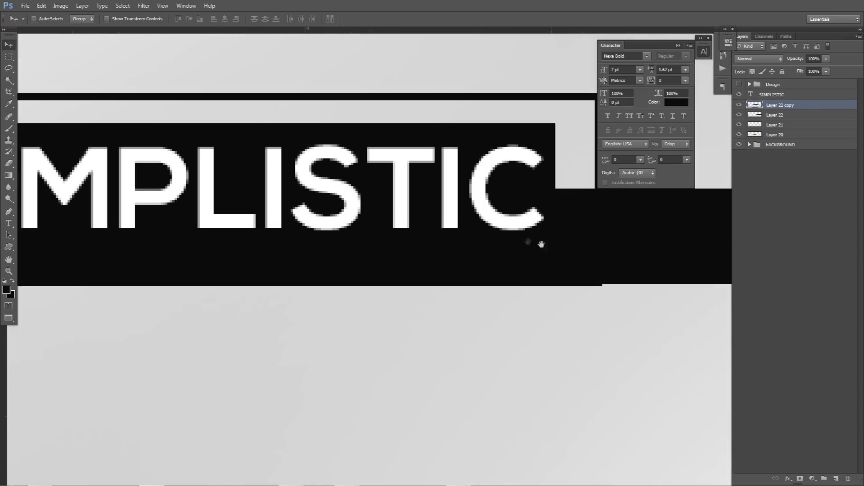
key("alt")
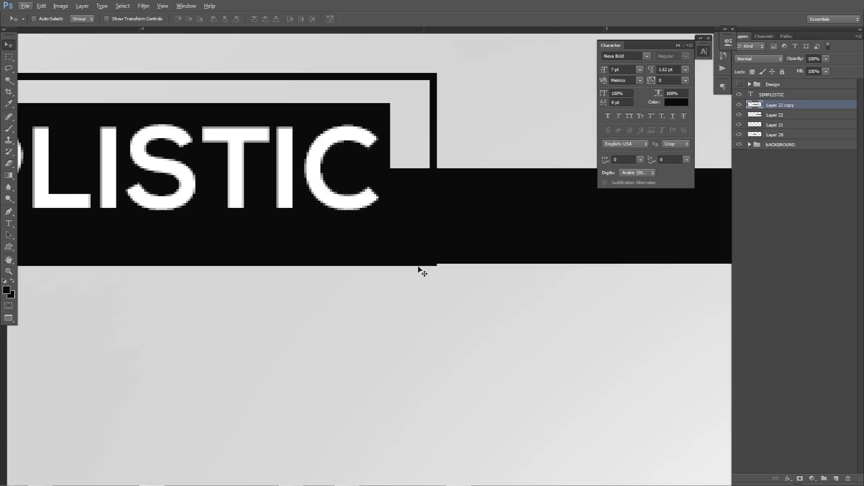
key("m")
left_click_drag(457, 270, 19, 229)
left_click_drag(428, 201, 160, 218)
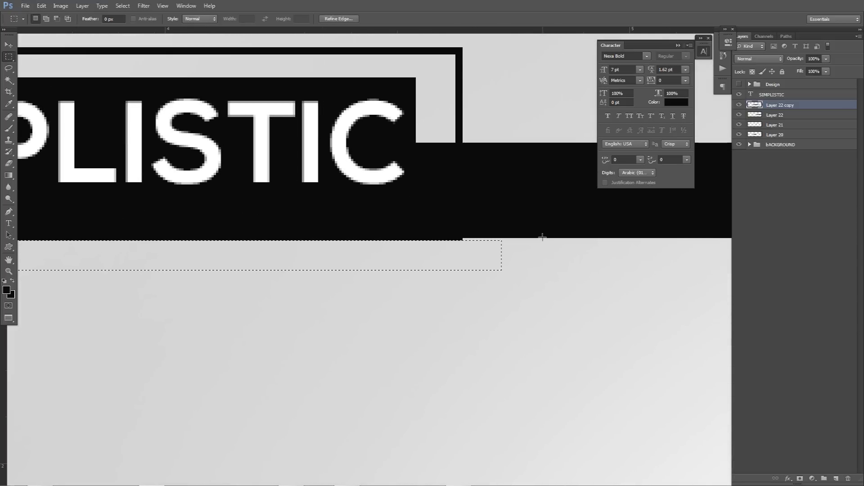
left_click(778, 118)
left_click(772, 134)
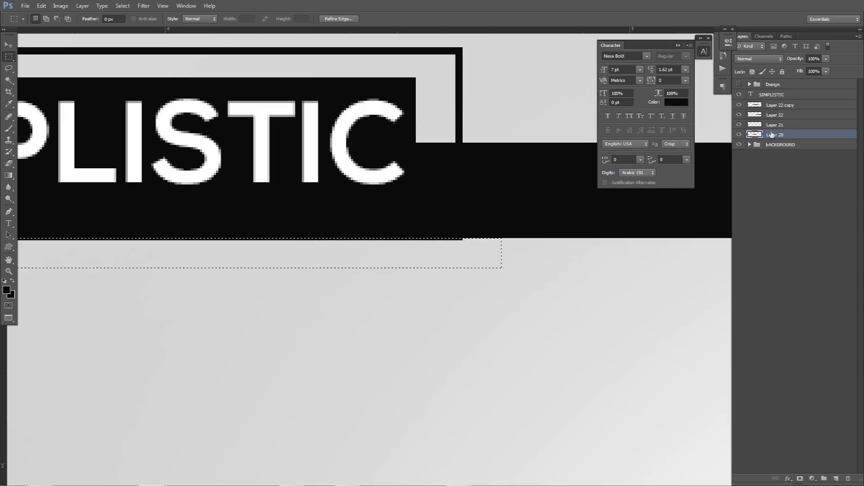
left_click(771, 117)
left_click(772, 125)
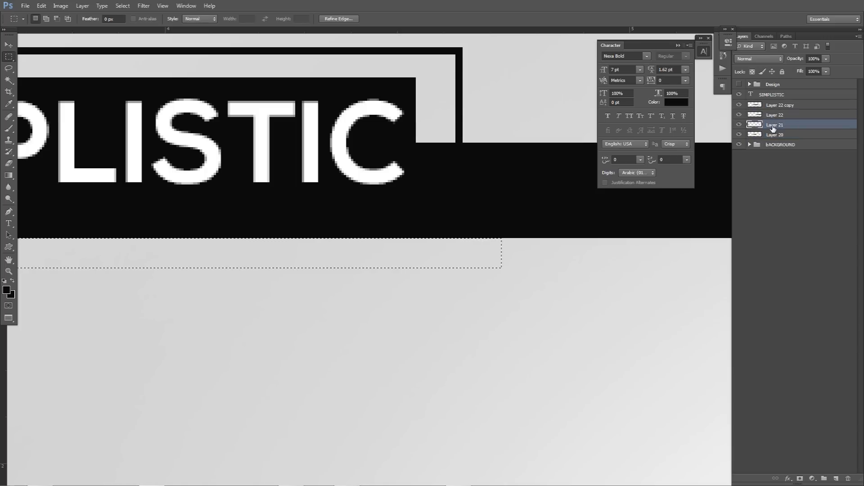
key("v")
scroll(496, 192, "down", 3)
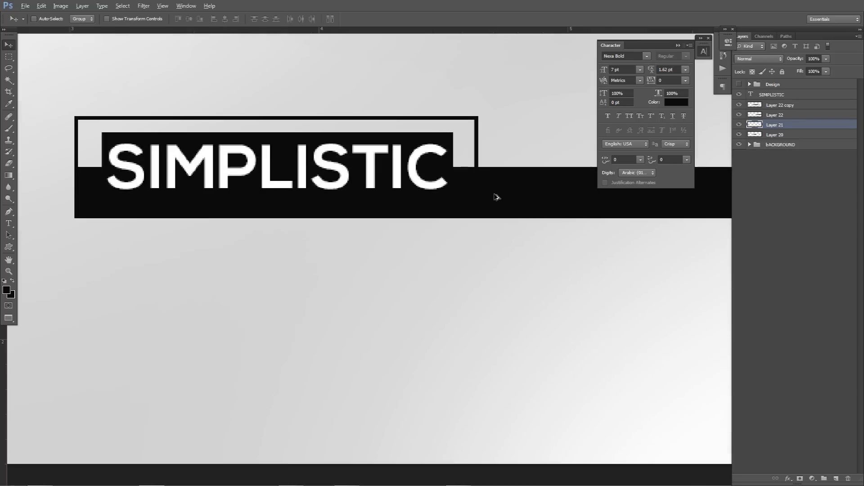
left_click_drag(418, 205, 450, 263)
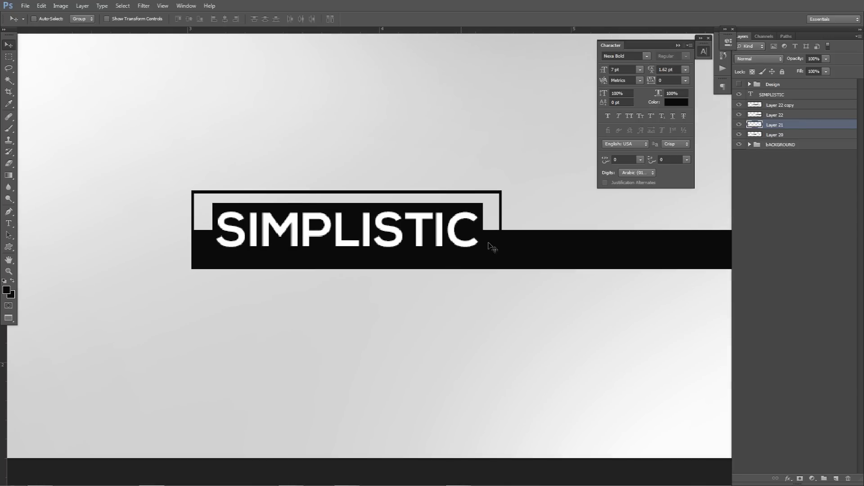
- Add a new layer above the bar copy for a pen shape, and check the diagonal wedge in the finished Design group
left_click(780, 108)
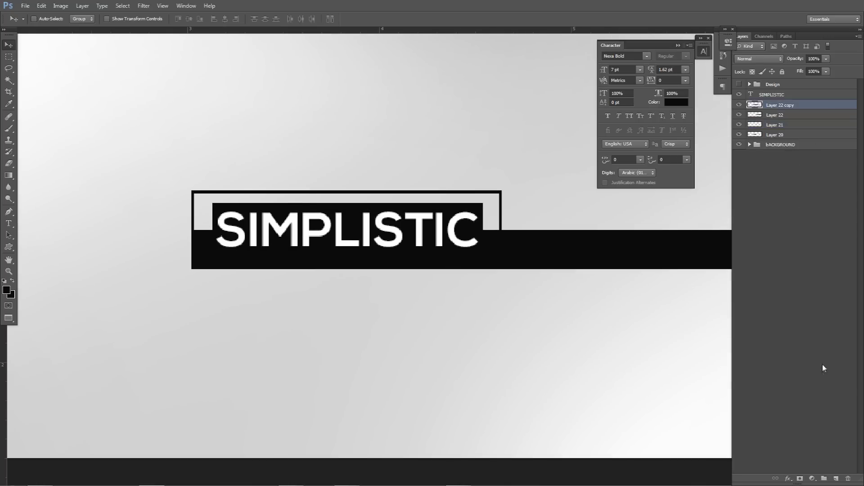
left_click(836, 478)
key("p")
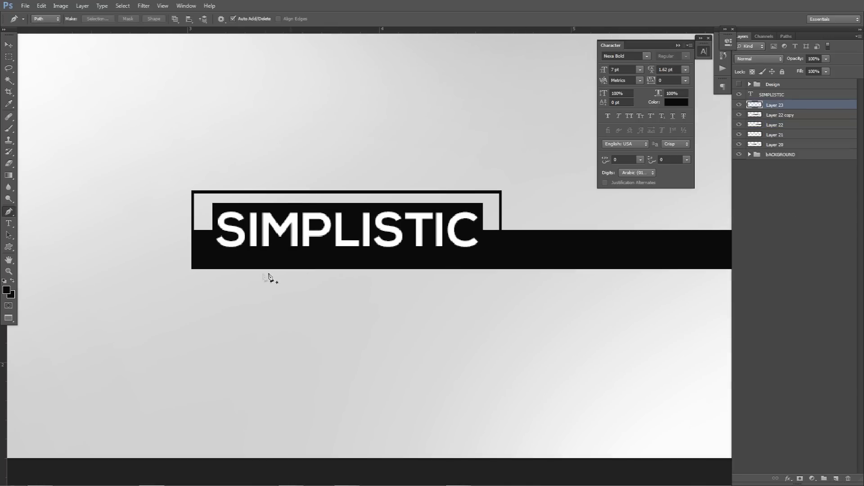
scroll(262, 275, "up", 2)
scroll(292, 276, "left", 3)
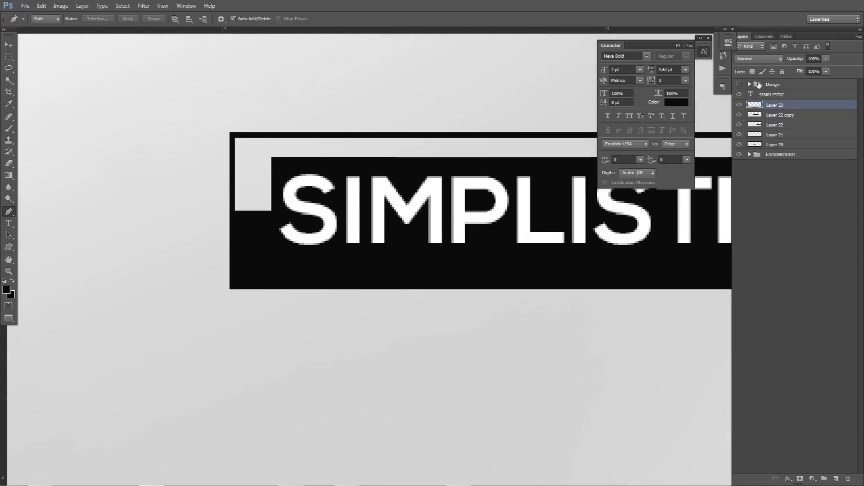
left_click(739, 84)
scroll(542, 166, "right", 7)
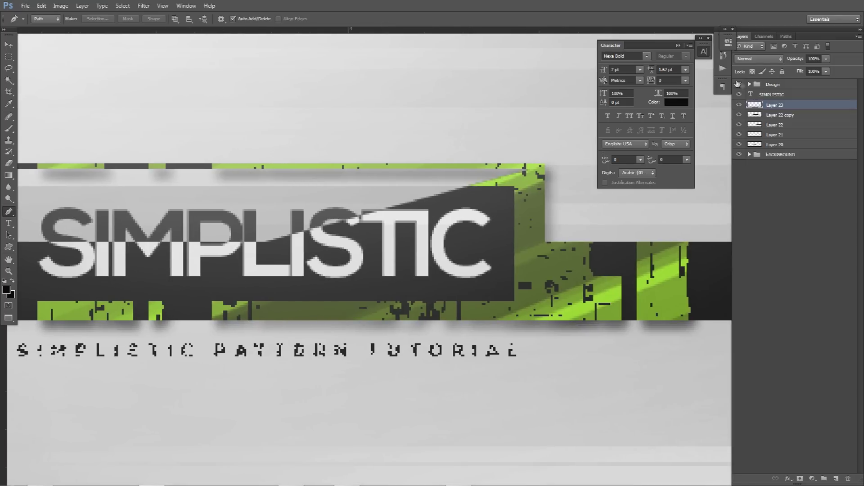
left_click(740, 84)
scroll(271, 225, "left", 3)
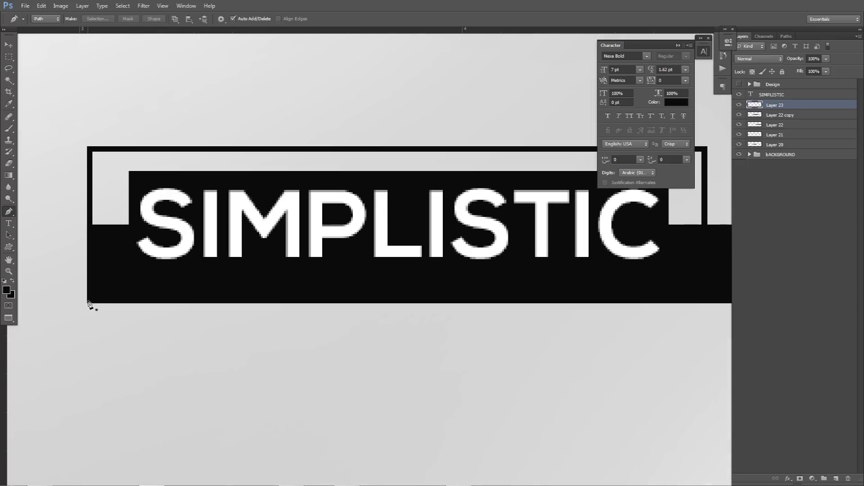
- Draw a closed triangular path with the Pen tool through the frame's lower-left, upper-right and lower-right corners
left_click_drag(184, 276, 145, 256)
left_click(440, 187)
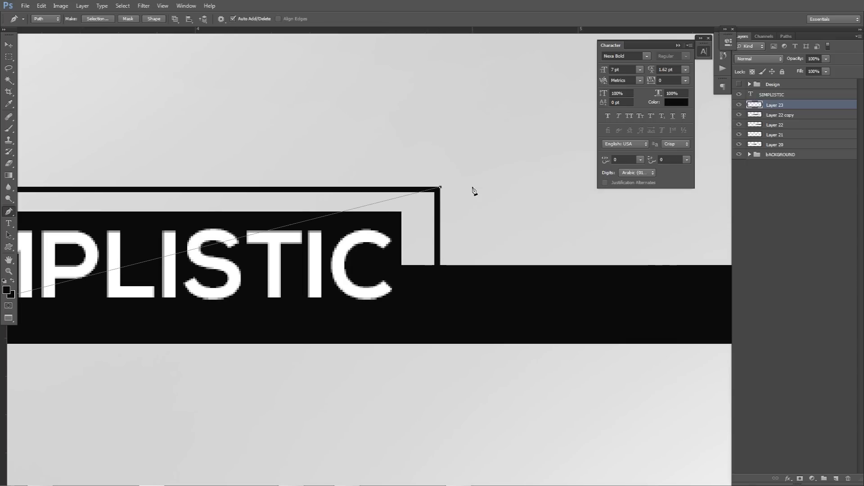
left_click_drag(441, 188, 538, 149)
left_click_drag(543, 250, 546, 248)
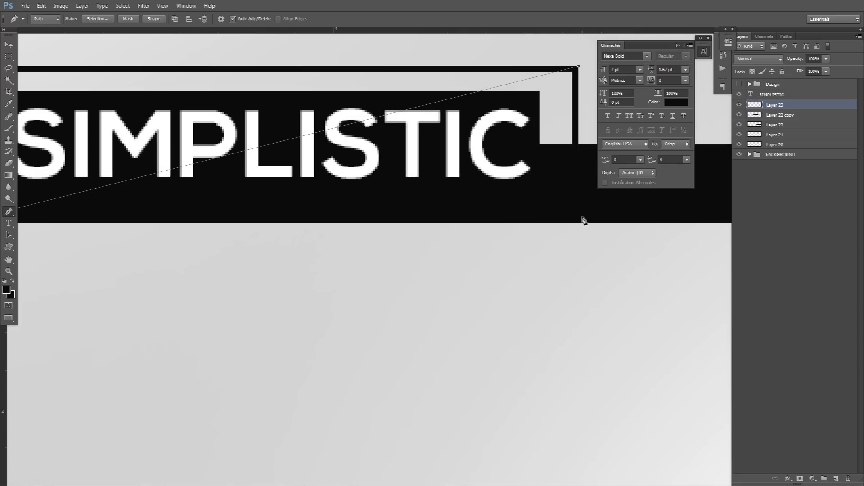
left_click_drag(360, 237, 571, 239)
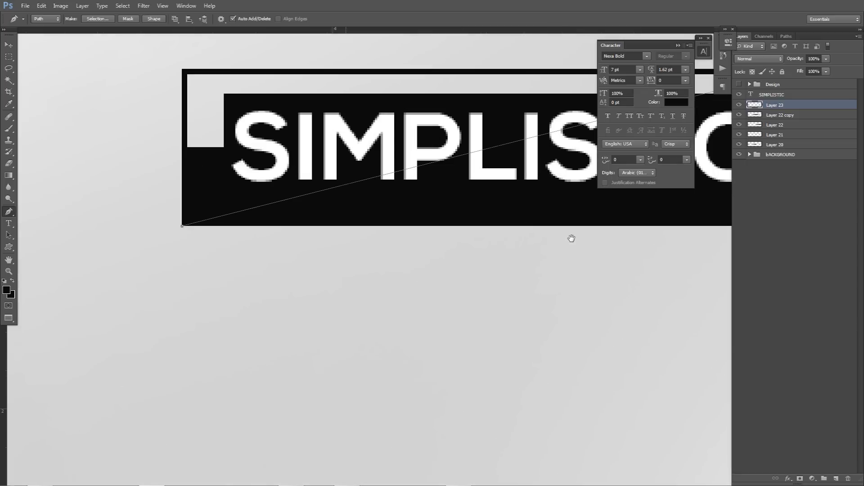
left_click_drag(517, 251, 262, 245)
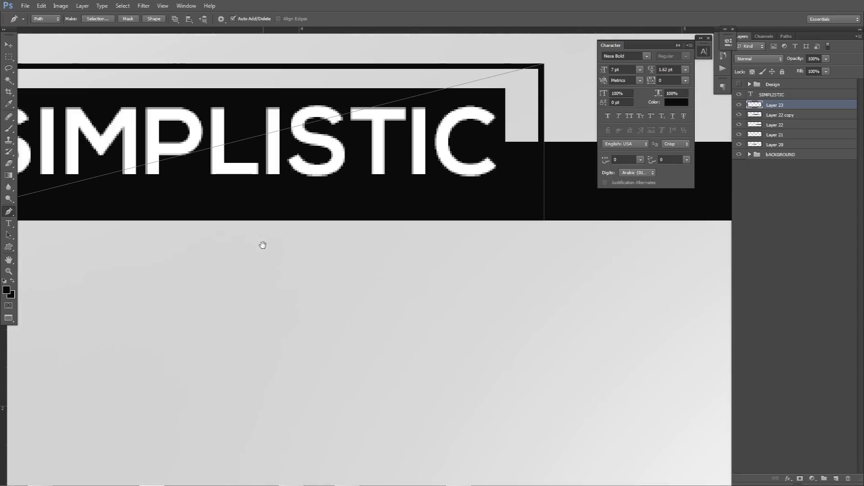
scroll(415, 222, "down", 2)
scroll(434, 211, "down", 1)
- Fill the triangular path with colour 0a0a0a in Normal mode at 100% opacity, and delete the path
right_click(487, 170)
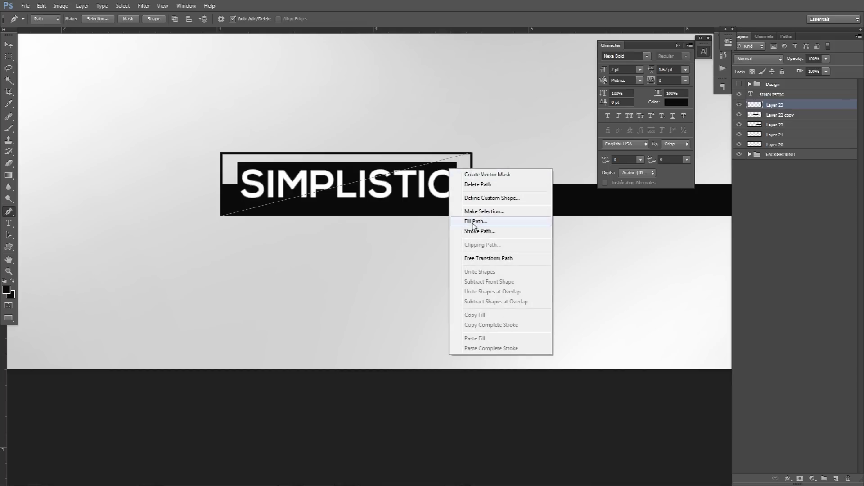
left_click(500, 219)
left_click(431, 134)
left_click(415, 147)
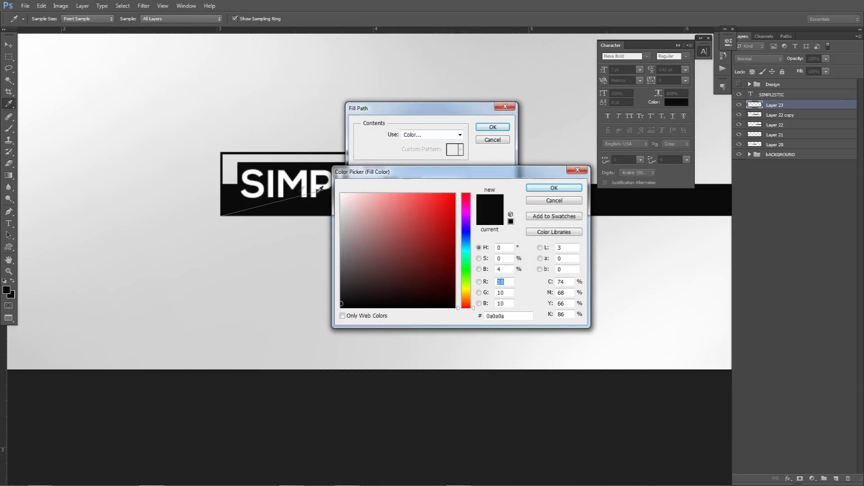
left_click(554, 188)
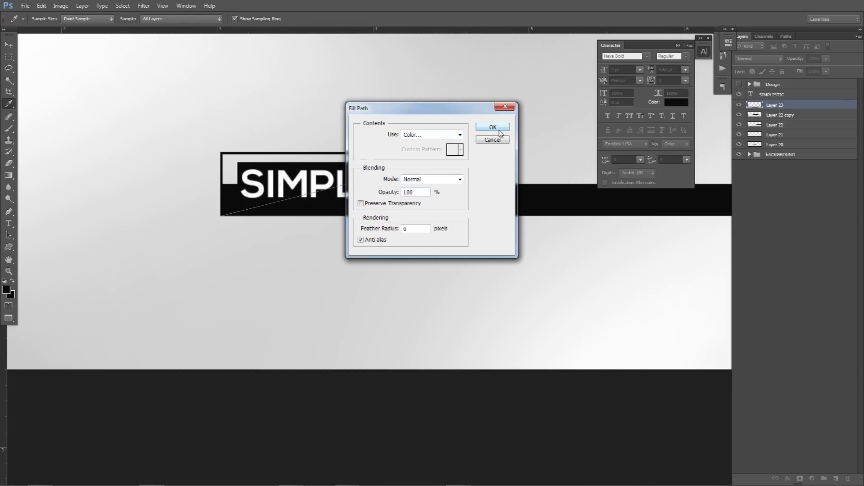
left_click(492, 128)
right_click(508, 146)
left_click(525, 161)
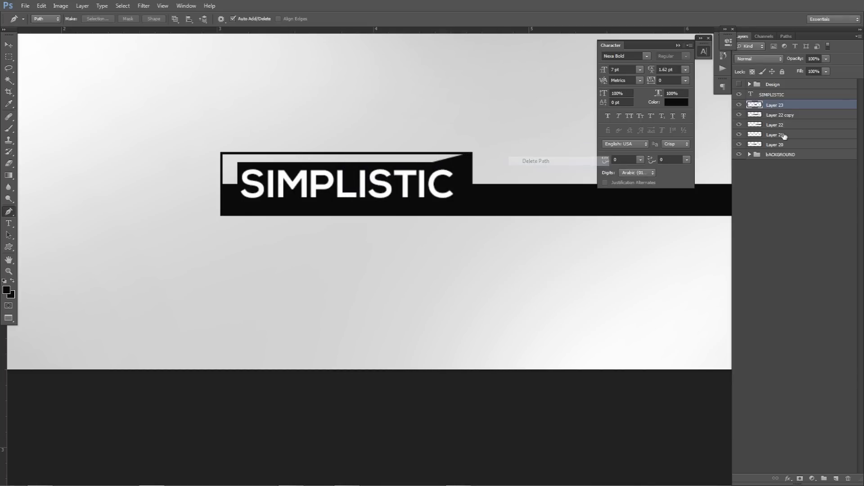
- Identify the inner text box's layer by toggling each layer's visibility, and set that layer's opacity to 10%
left_click(739, 105)
left_click(739, 105)
left_click(740, 114)
left_click(740, 115)
left_click(740, 128)
left_click(739, 126)
left_click(739, 134)
left_click(739, 135)
left_click(739, 145)
left_click(739, 144)
left_click(775, 144)
left_click(816, 60)
type("10")
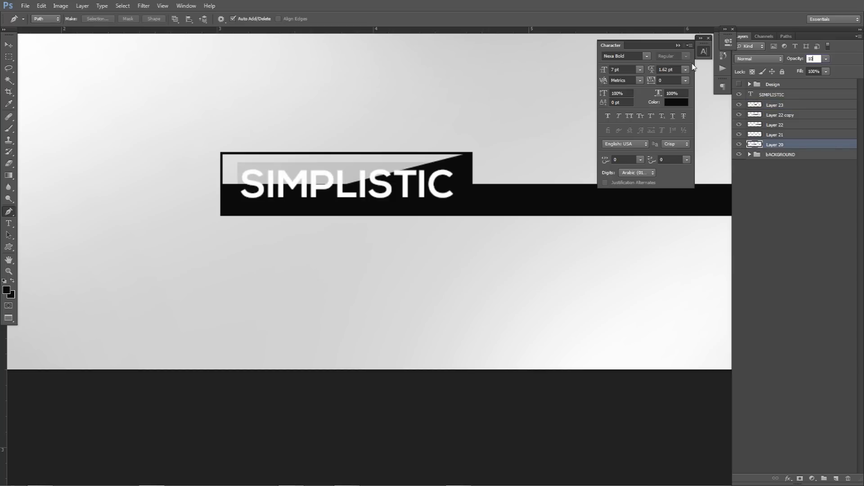
- Compare the current title design with the finished Design group by toggling the group's visibility
left_click(740, 85)
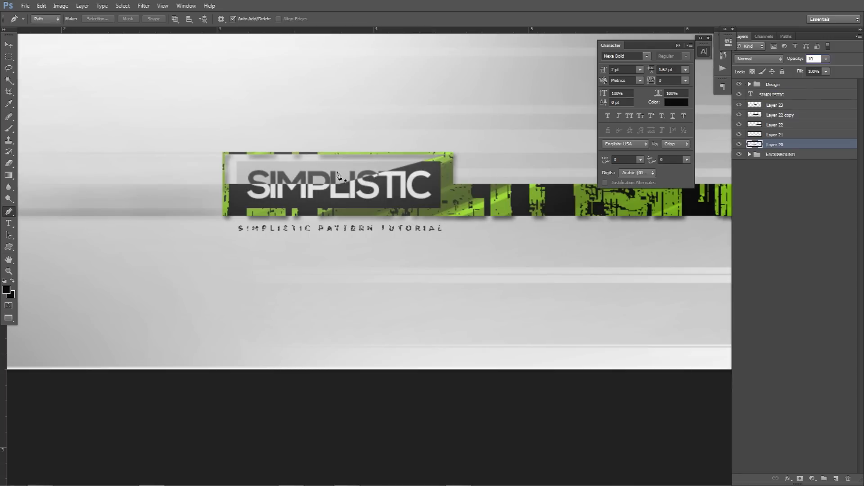
left_click(738, 84)
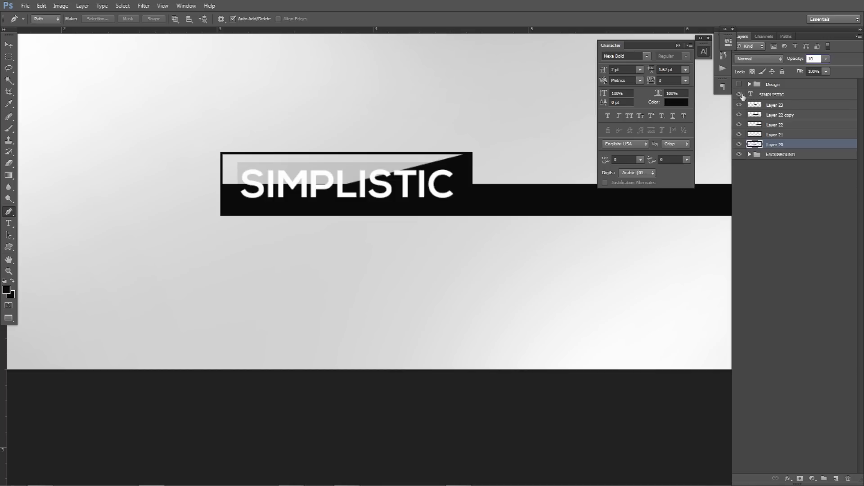
left_click(738, 84)
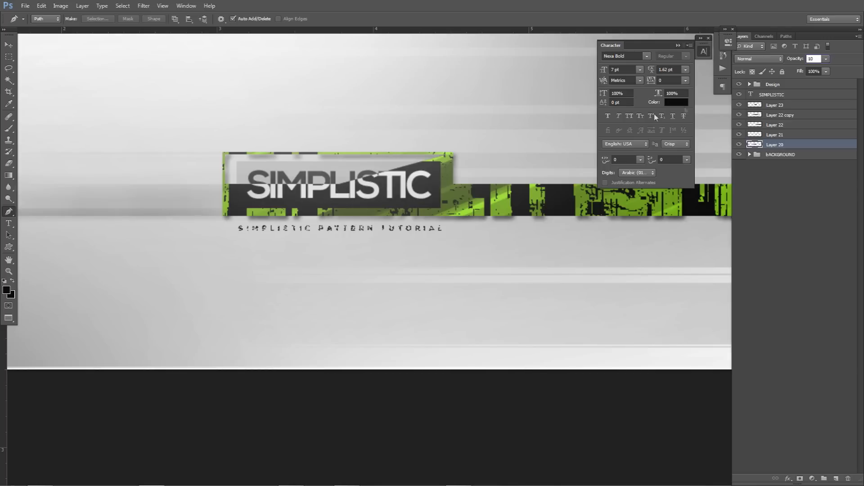
left_click(739, 84)
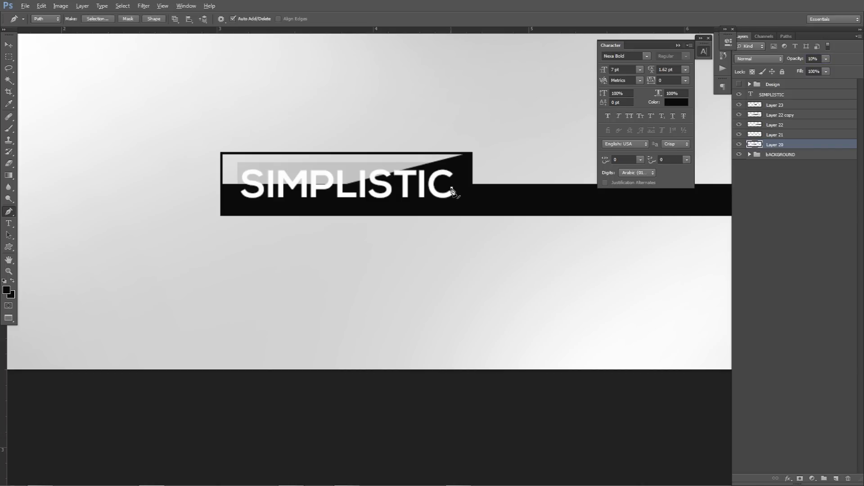
- Delete the leftover path near the end of the title frame
scroll(509, 189, "down", 1)
right_click(476, 185)
left_click(499, 195)
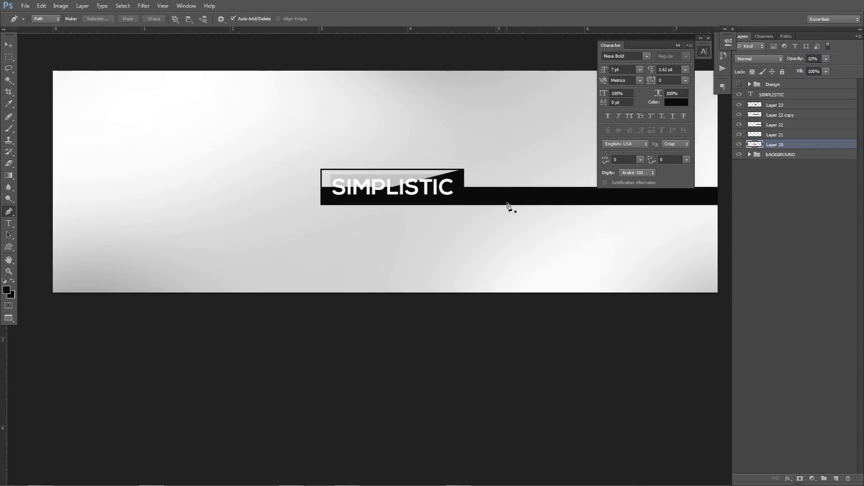
scroll(508, 206, "down", 1)
scroll(434, 224, "up", 2)
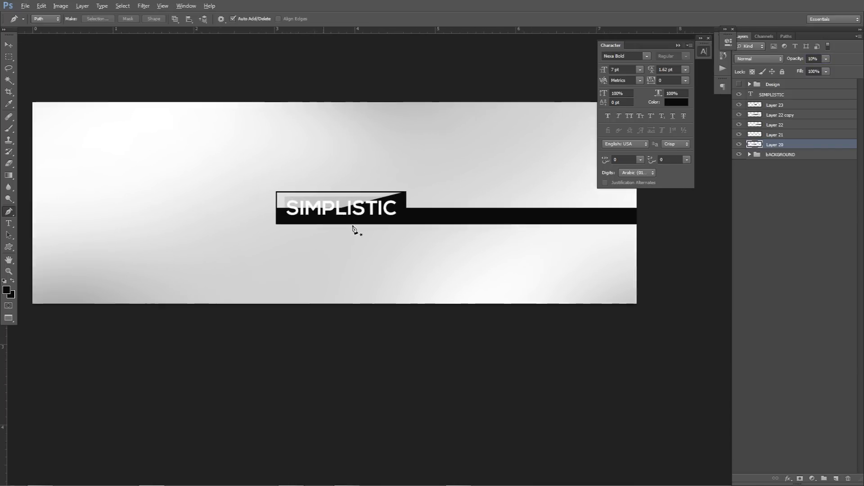
scroll(429, 214, "up", 1)
scroll(445, 205, "down", 1)
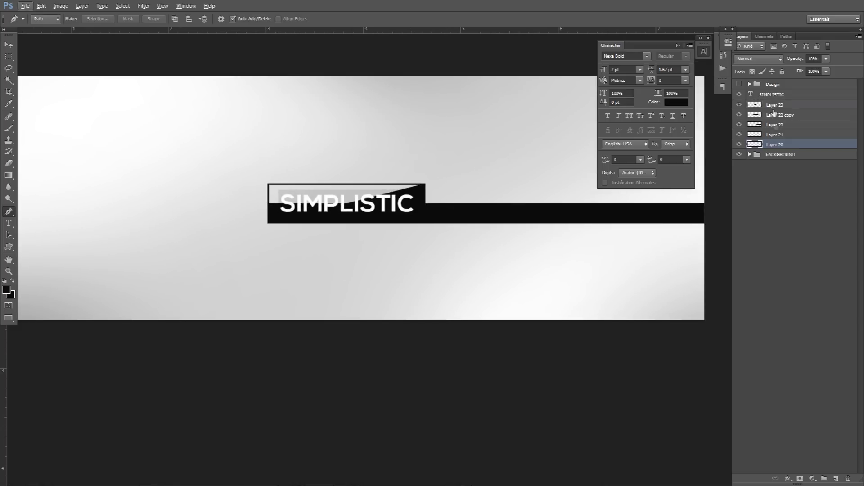
- Rename Layer 20 as "Box"
left_click(775, 105)
left_click(779, 144, "shift")
double_click(775, 144)
type("Box")
key("Return")
- Group the SIMPLISTIC text layer with all layers from Layer 23 down to Box, and name the group "bBox"
left_click(779, 107, "shift")
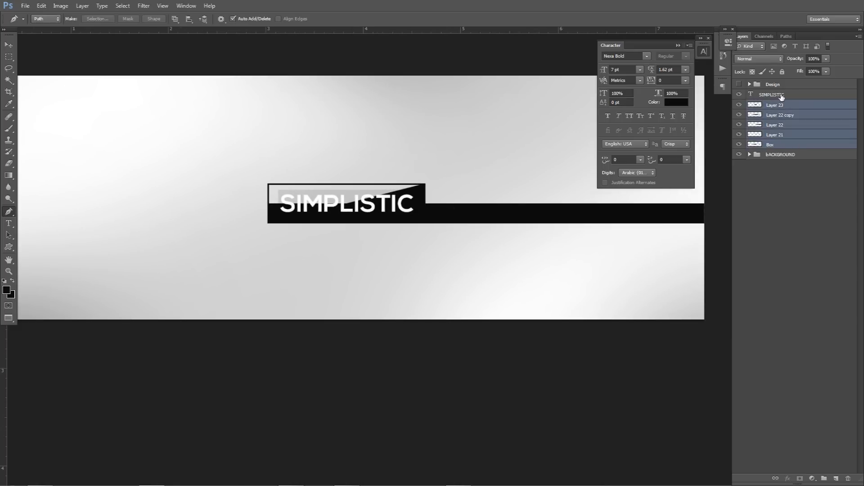
left_click(781, 95, "shift")
key("ctrl+g")
left_click(749, 94)
left_click(750, 94)
double_click(775, 95)
type("beg")
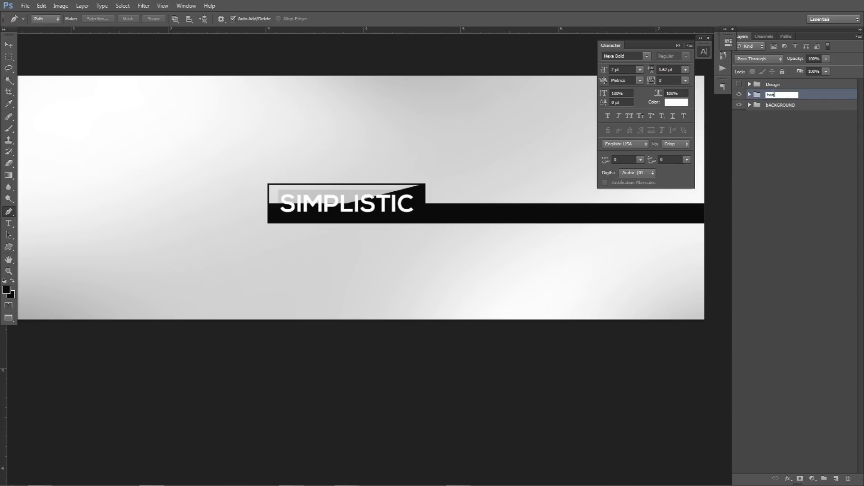
key("Return")
- Create a merged single-layer copy of the bBox group that leaves out the SIMPLISTIC text layer
key("ctrl+j")
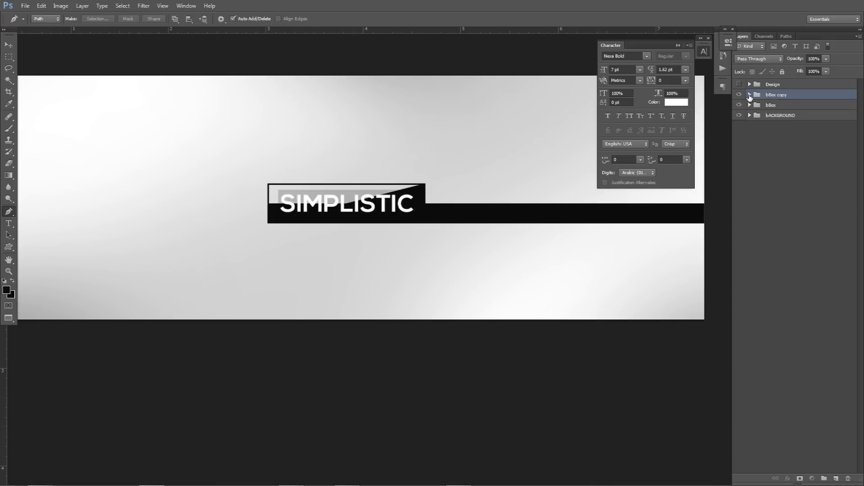
left_click(749, 95)
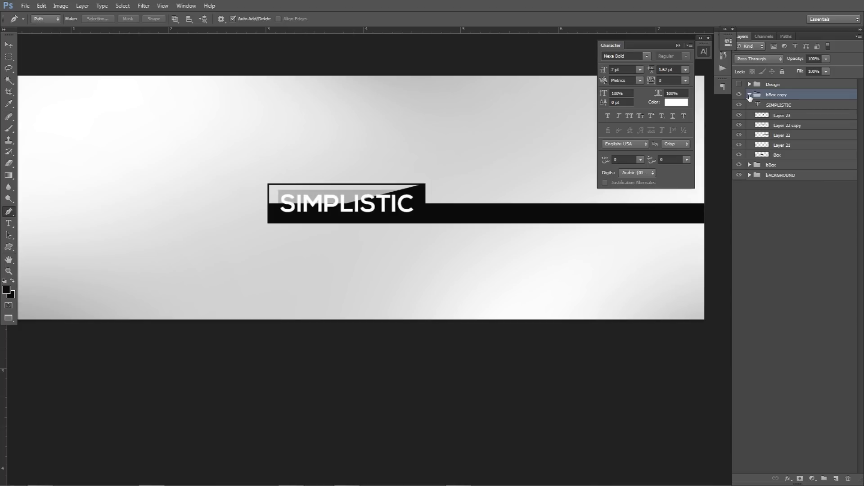
left_click(776, 107)
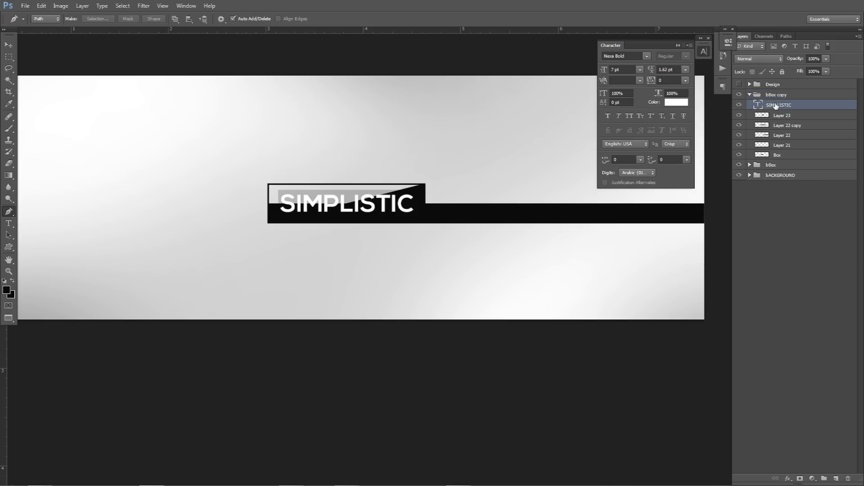
left_click_drag(777, 105, 776, 120)
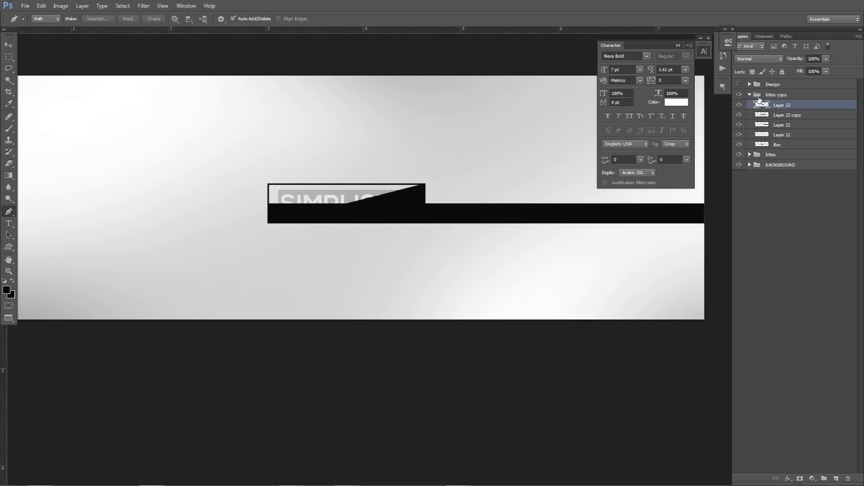
left_click(749, 94)
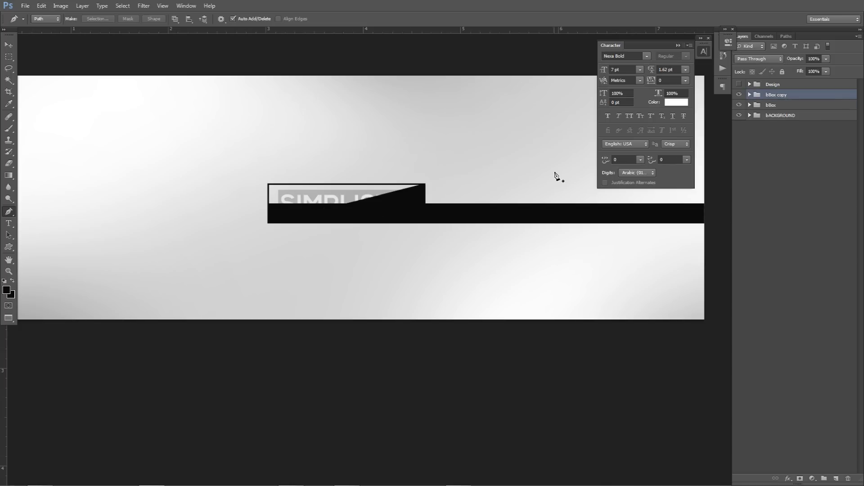
key("ctrl+e")
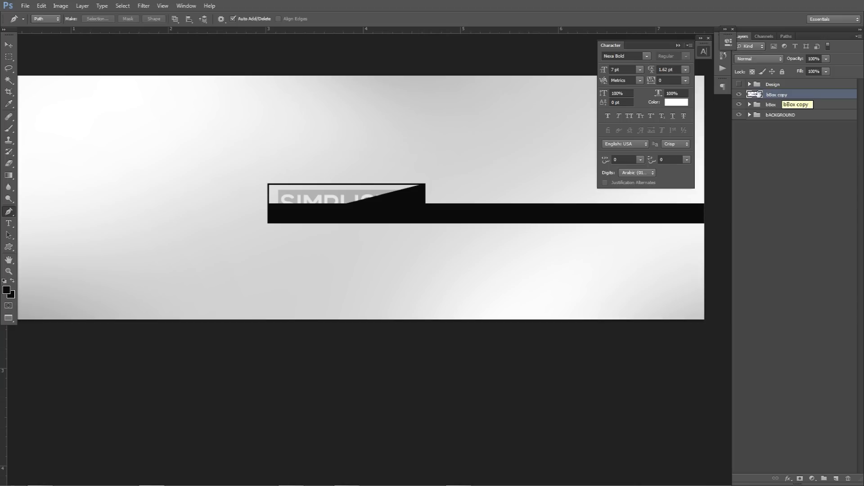
key("v")
left_click_drag(471, 233, 428, 139)
key("ctrl+z")
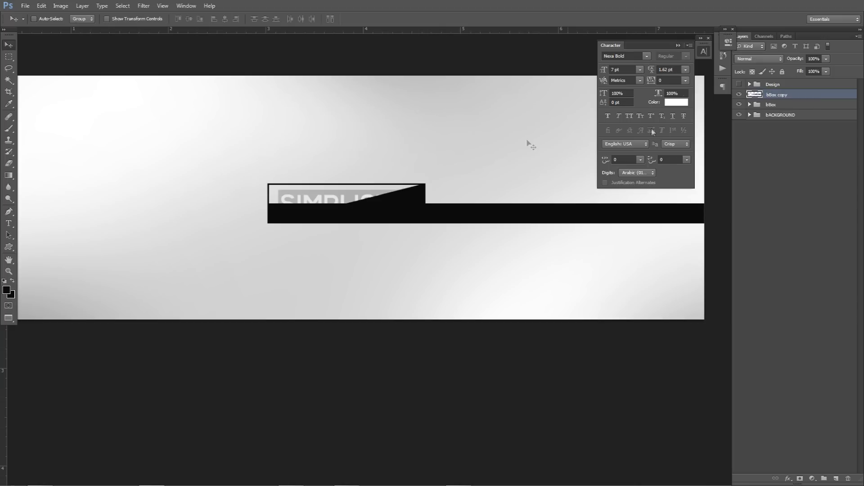
- Cut the Box layer's shape out of the merged bBox copy layer, and check the cutout with the bBox group hidden
left_click(749, 104)
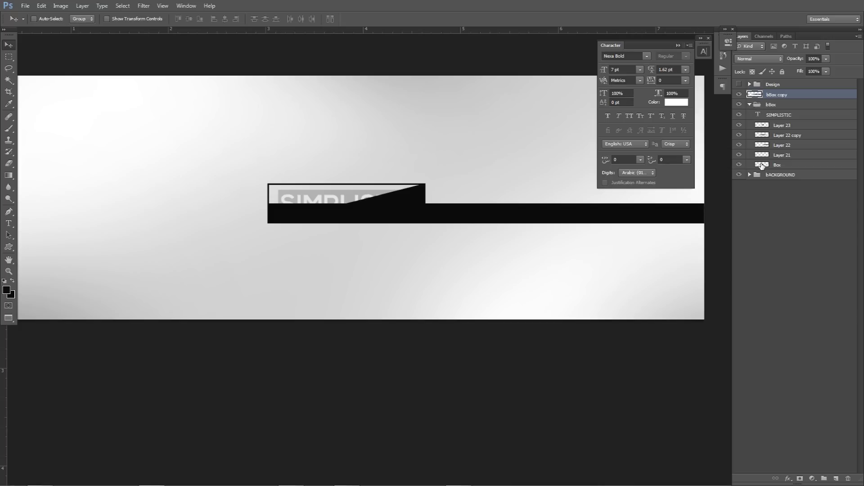
left_click(739, 95)
left_click(740, 95)
left_click(765, 167, "ctrl")
key("Delete")
key("ctrl+d")
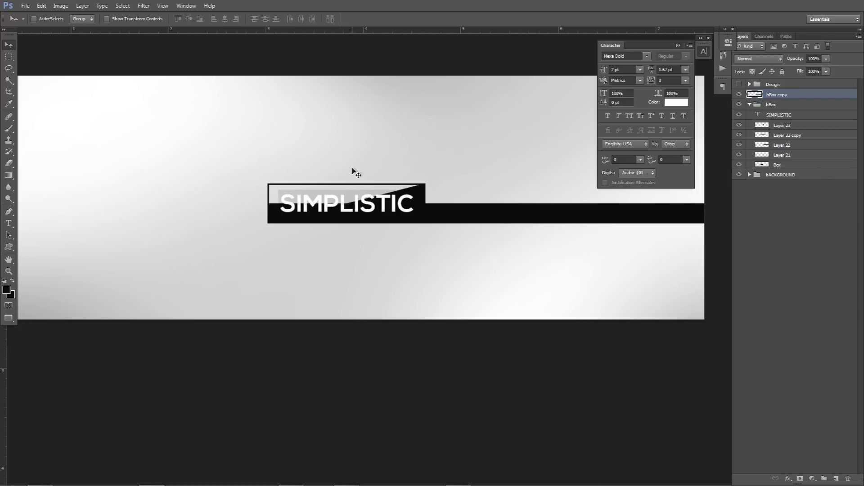
left_click(750, 104)
left_click(739, 104)
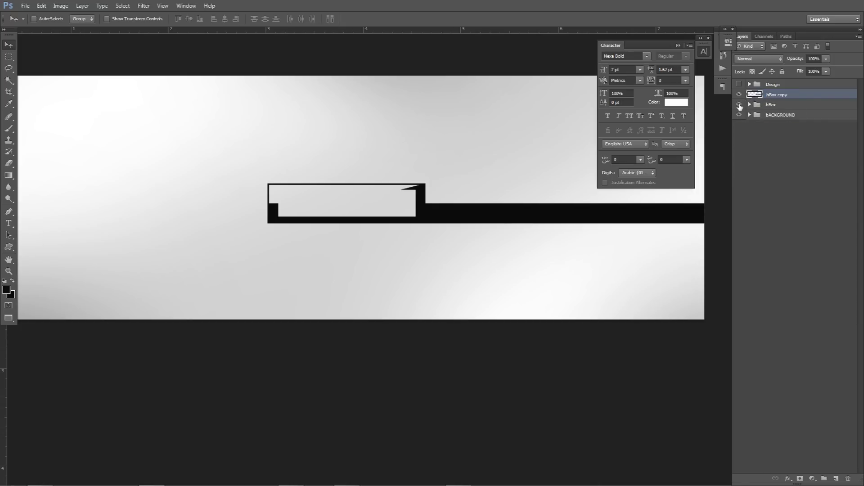
left_click(740, 105)
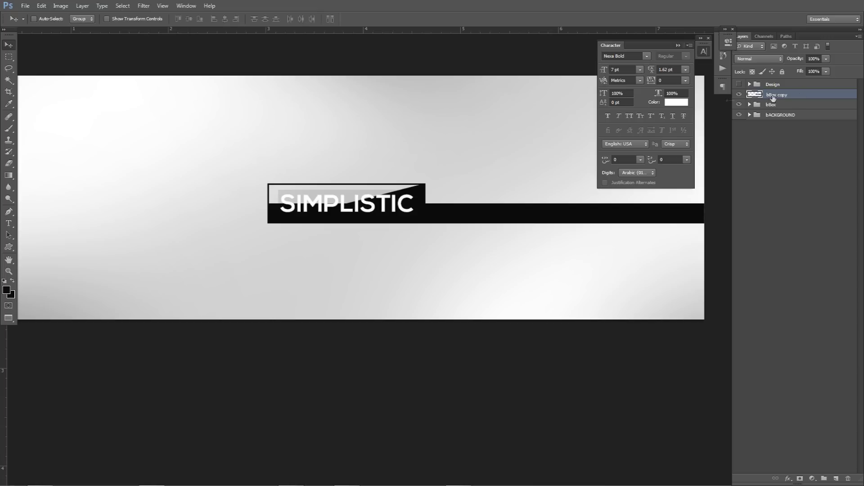
- Hide the bBox group and erase diagonal streaks from the bBox copy layer with the LineFade eraser brush, reduced from its 3000 px size
key("e")
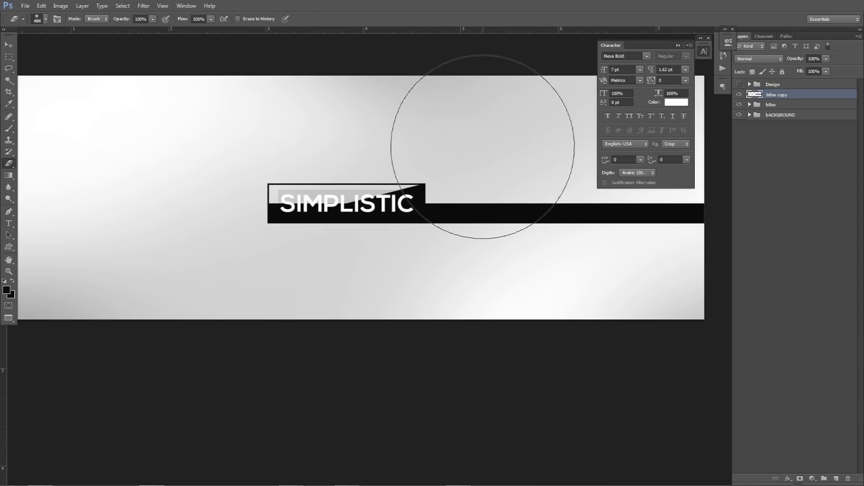
right_click(483, 147)
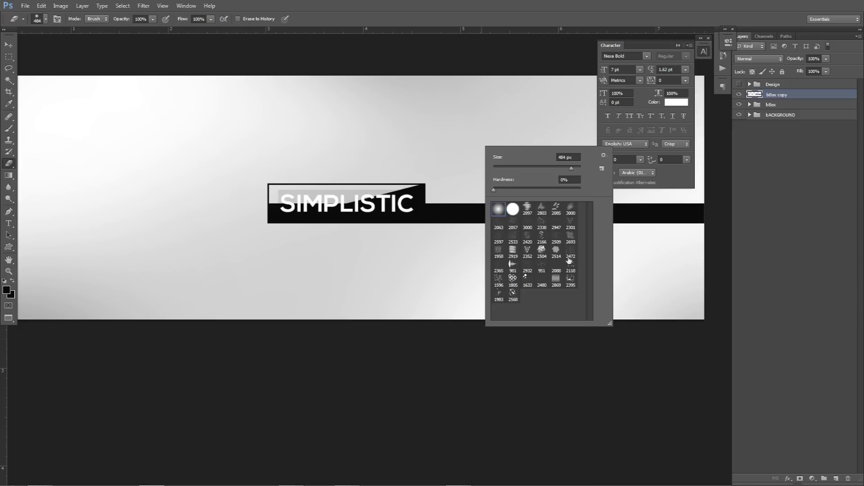
left_click(571, 208)
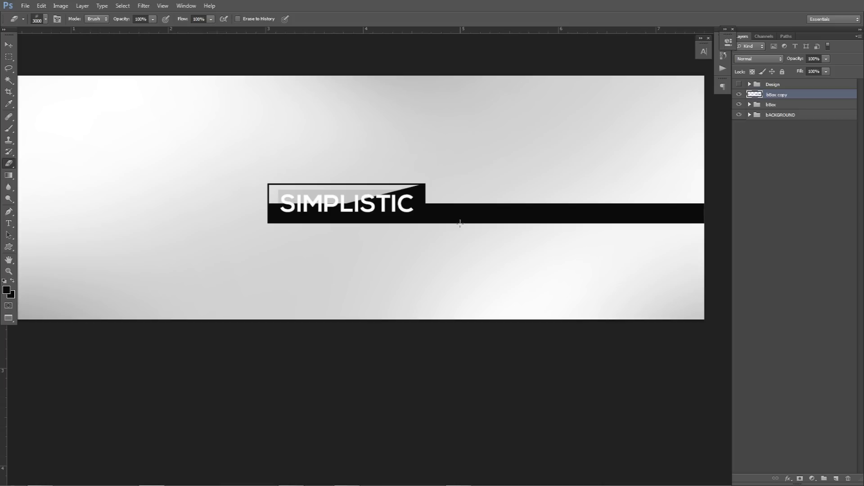
key("s")
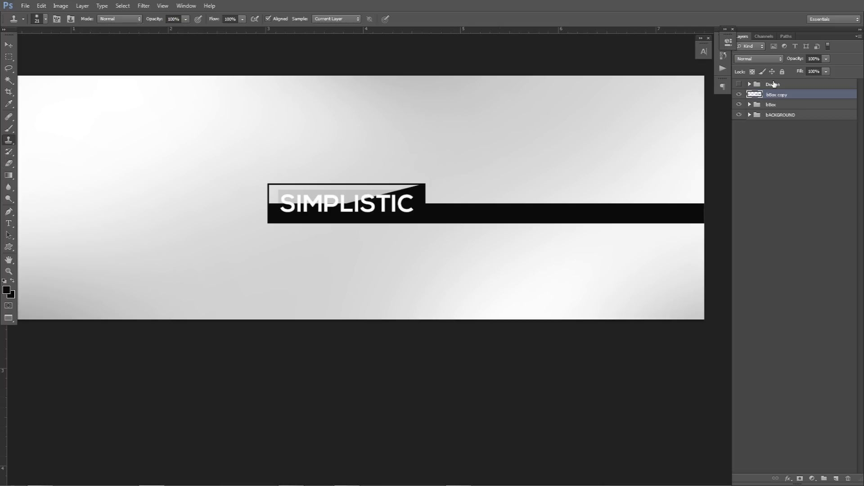
key("e")
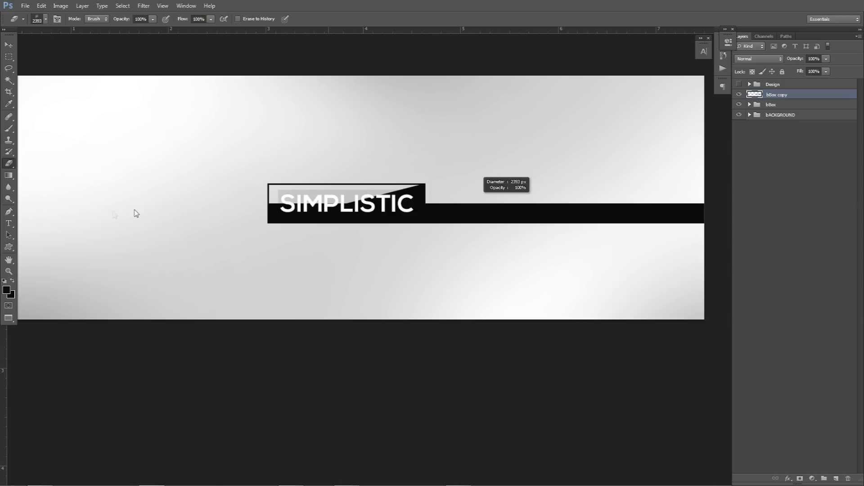
right_click(466, 195)
key("Return")
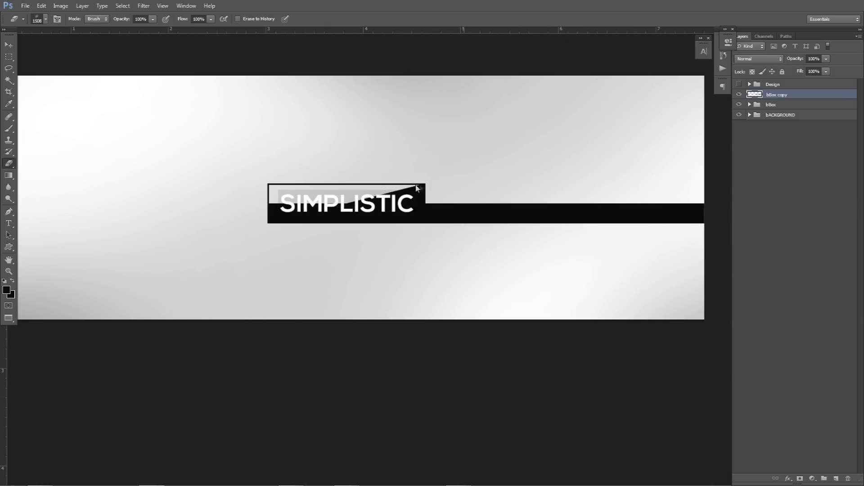
left_click(739, 104)
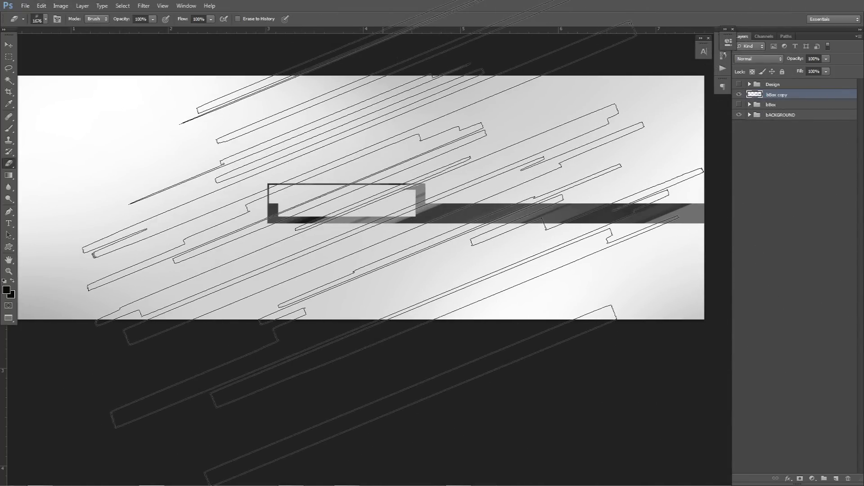
right_click(387, 157)
left_click(472, 219)
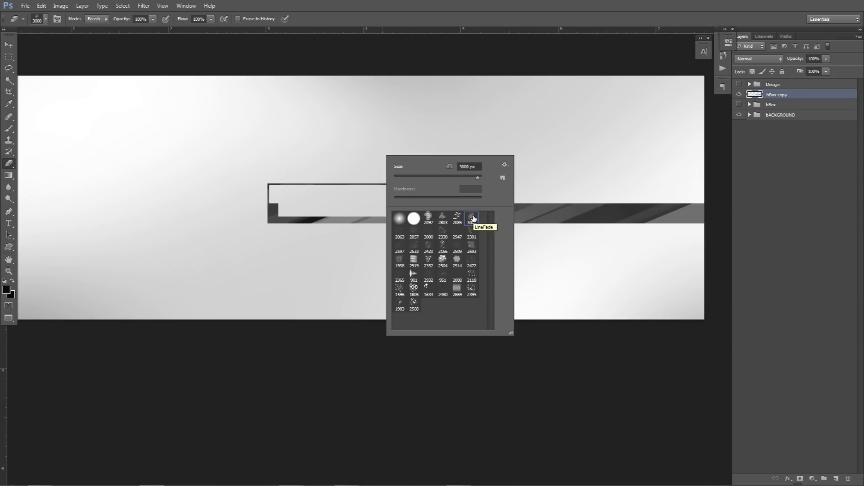
left_click(321, 197)
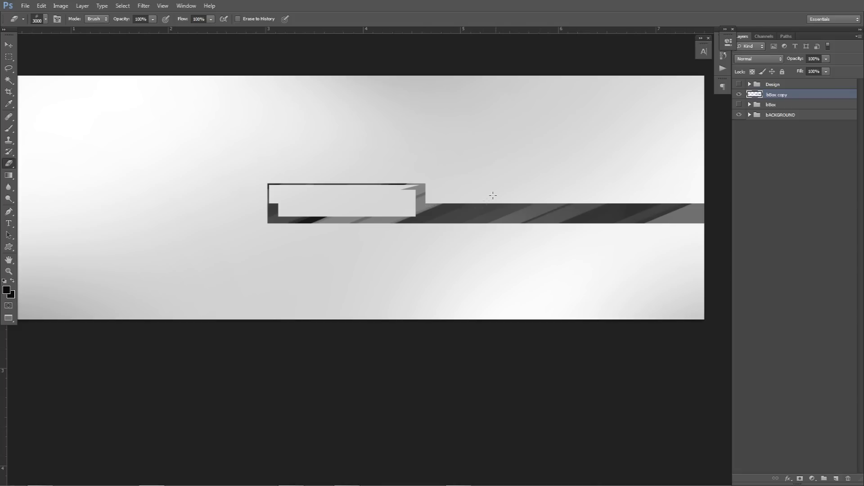
- Erase vertical grunge marks across the bBox copy's bar with the 2472 eraser brush at reduced size, using the Design group as reference, and show bBox again
right_click(475, 211)
left_click(565, 316)
left_click(739, 84)
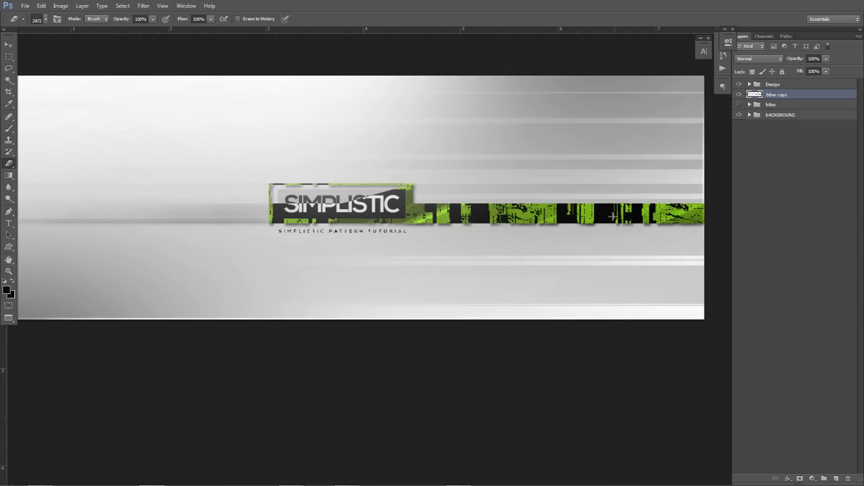
right_click(435, 196)
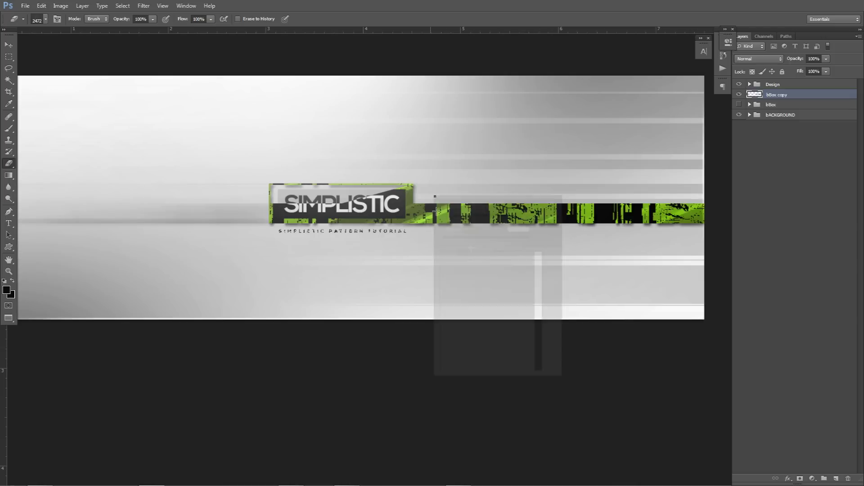
left_click(738, 85)
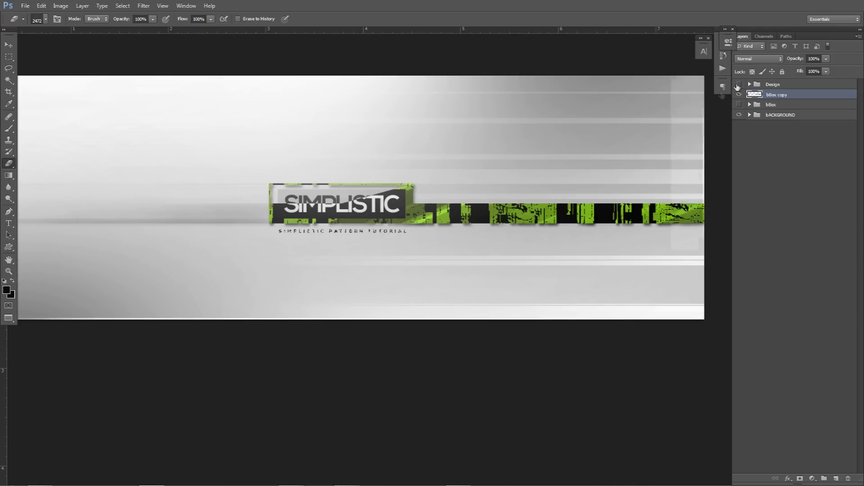
left_click_drag(600, 207, 418, 213)
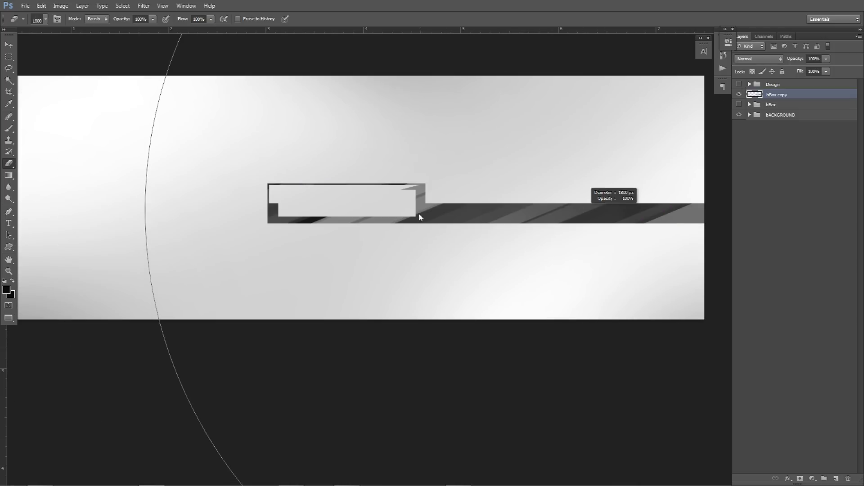
left_click_drag(523, 209, 360, 209)
mouse_move(439, 204)
left_mouse_down()
mouse_move(522, 199)
mouse_move(337, 201)
mouse_move(491, 201)
mouse_move(486, 193)
mouse_move(489, 200)
left_mouse_up()
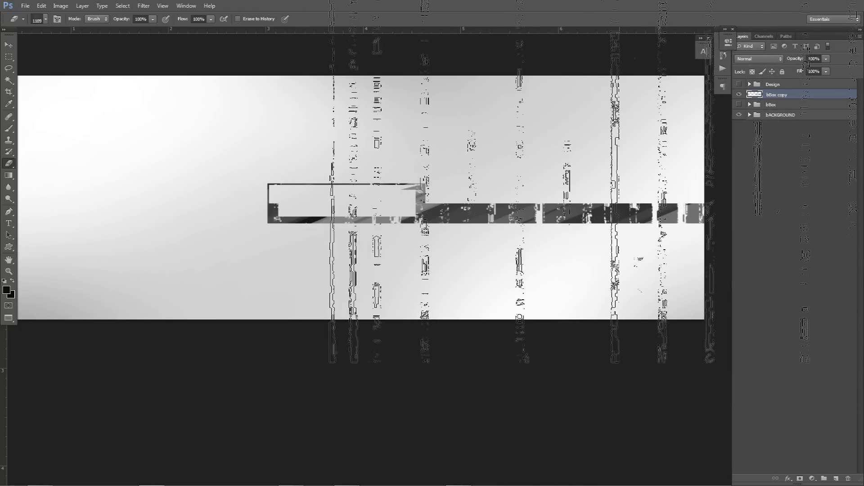
left_click(738, 104)
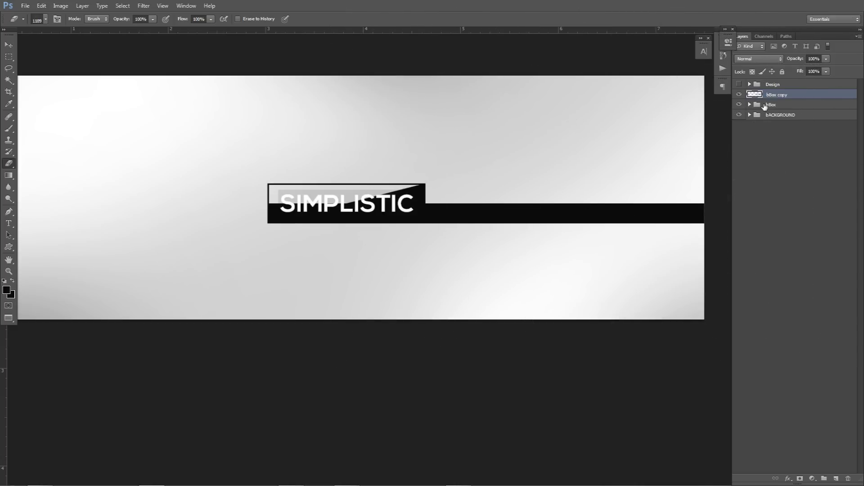
- Add a Normal Color Overlay of b0de34 at 100% opacity to the bBox copy layer and rasterize its layer style
double_click(816, 96)
left_click(511, 405)
left_click(662, 327)
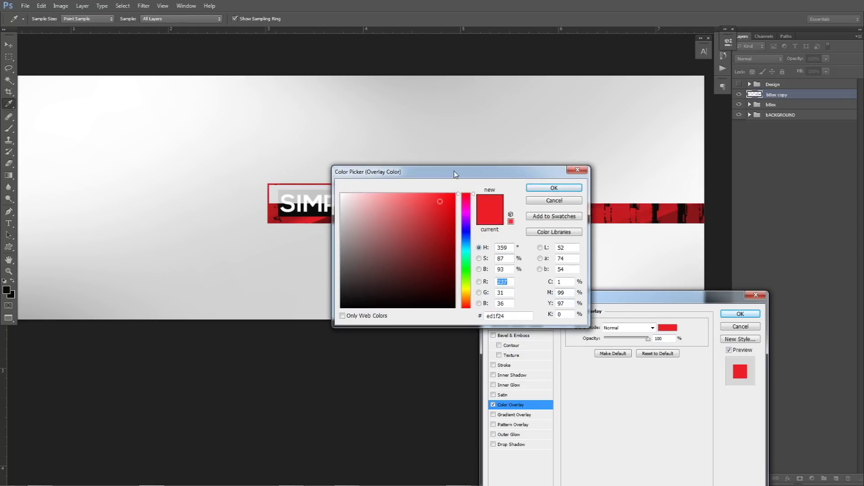
left_click_drag(454, 170, 546, 249)
left_click_drag(557, 347, 558, 361)
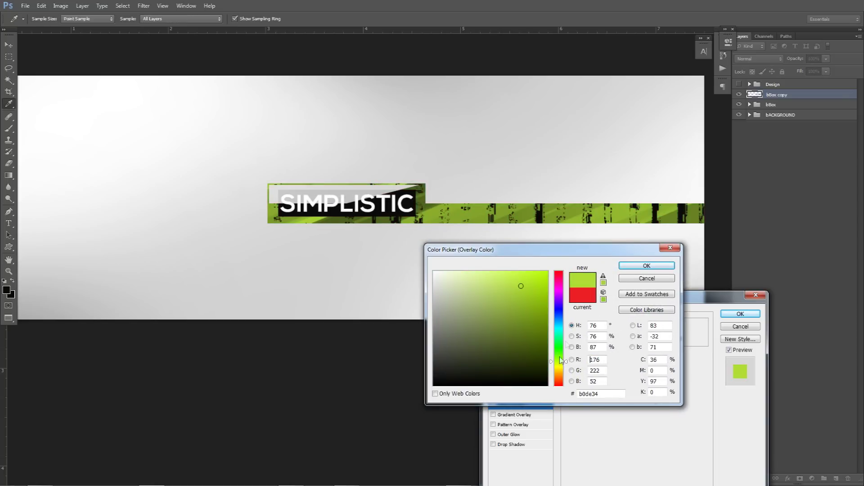
left_click(646, 265)
left_click(741, 313)
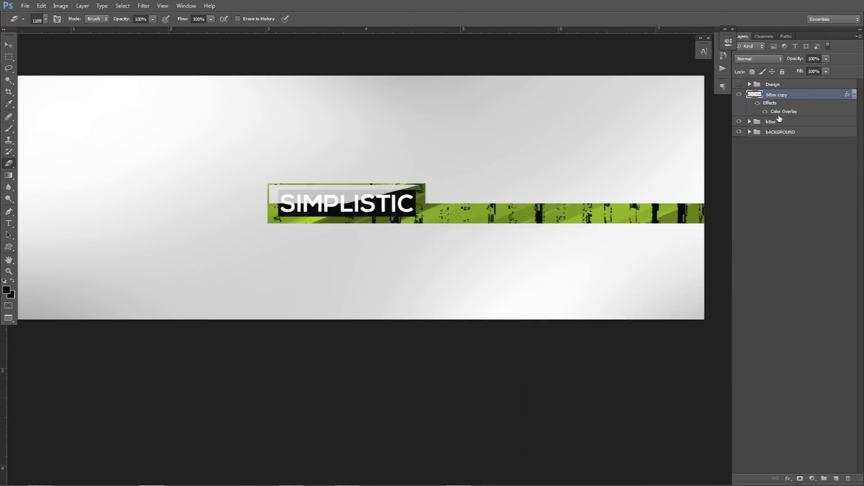
right_click(810, 104)
left_click(792, 172)
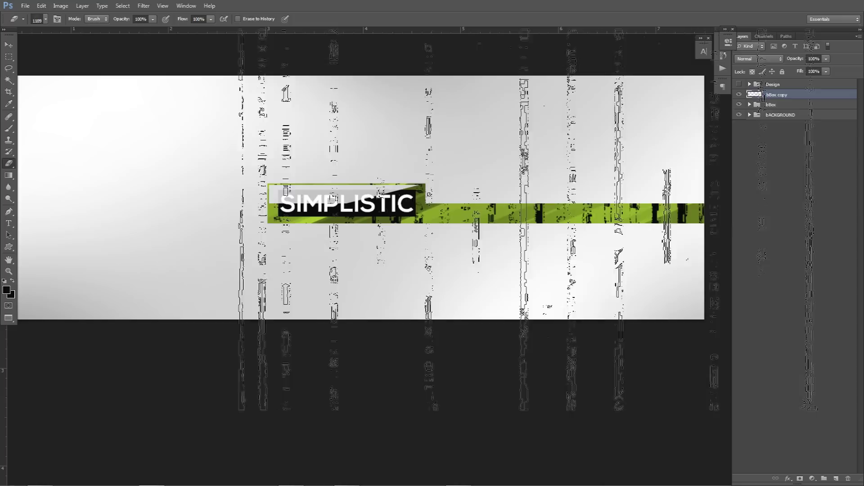
- Duplicate the green bBox copy layer and set the duplicate's opacity to 50%
key("v")
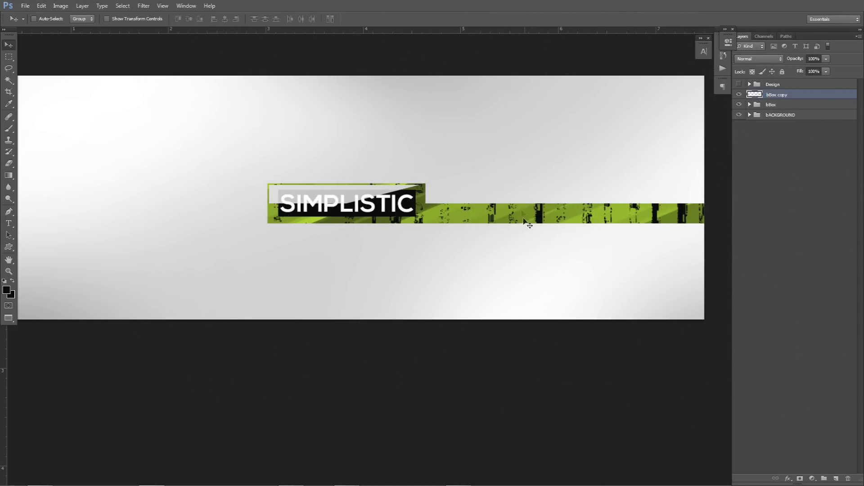
key("ctrl+j")
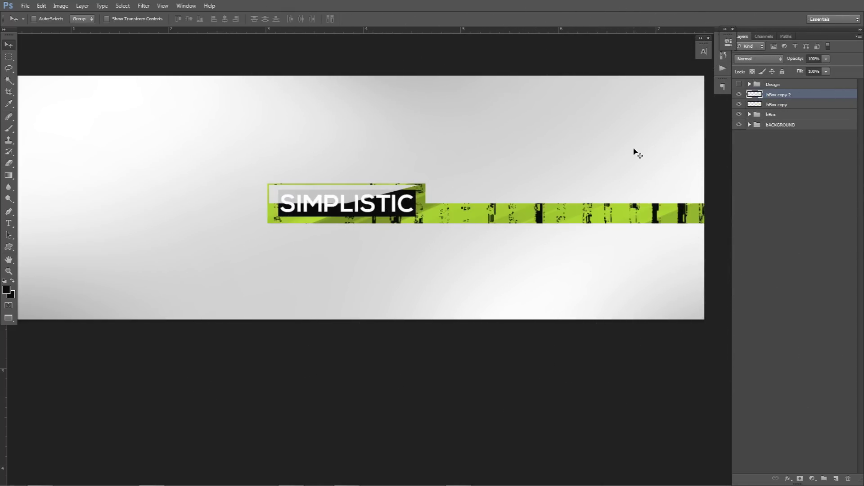
left_click_drag(637, 155, 544, 187)
left_click(826, 59)
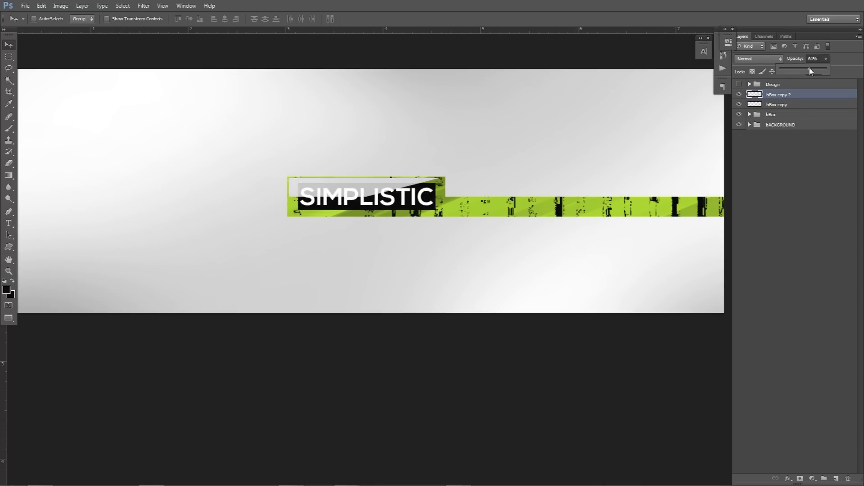
left_click_drag(810, 71, 808, 71)
left_click(817, 59)
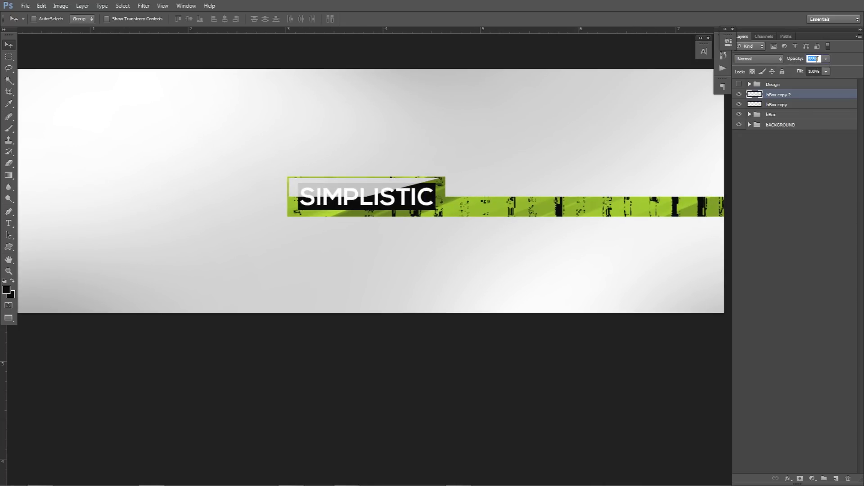
type("50")
key("Return")
- Merge the two green bBox copy layers into one and rename the merged layer ColorBox
left_click(790, 106, "shift")
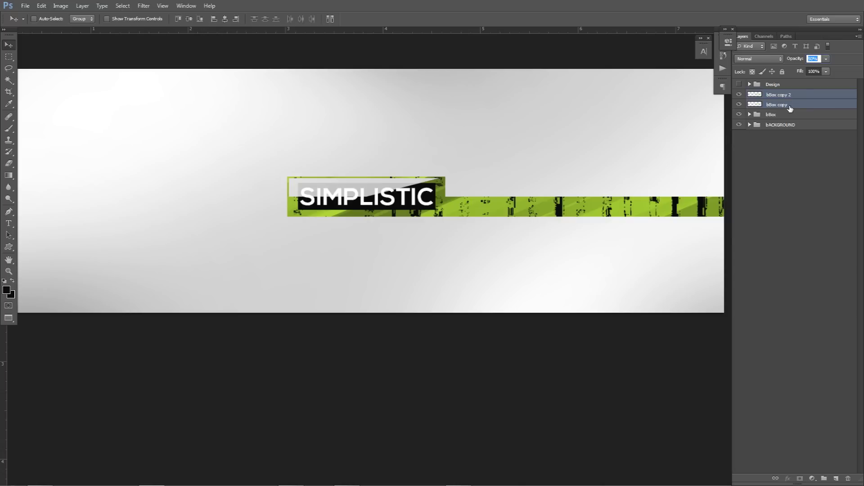
key("ctrl+e")
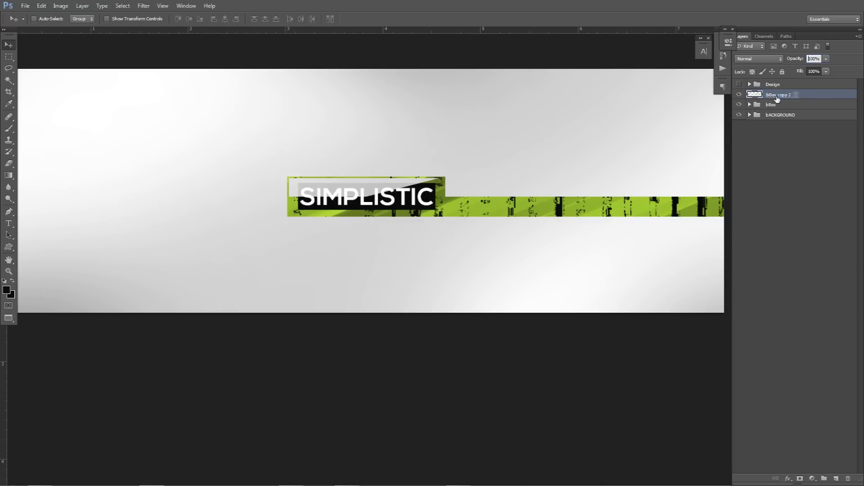
double_click(777, 97)
type("ColorBox")
key("Return")
- Add a Multiply Drop Shadow to ColorBox with 75% opacity, 120° angle, 5 px distance and 5 px size
double_click(805, 98)
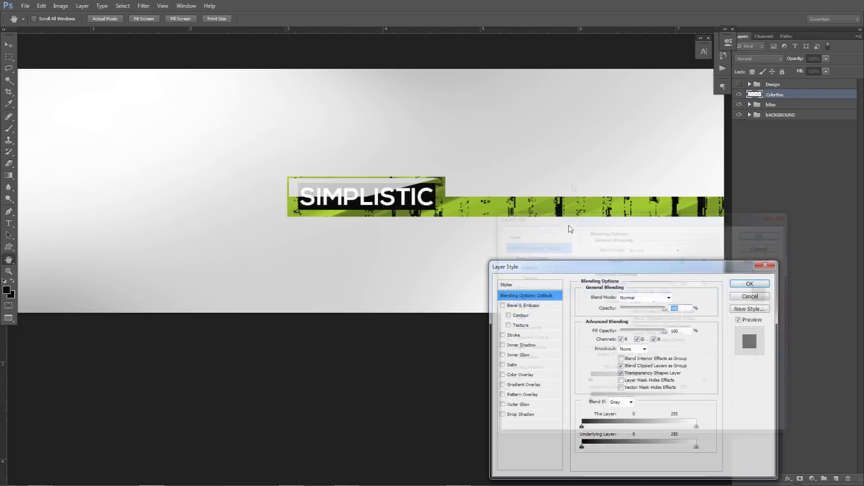
left_click(532, 317)
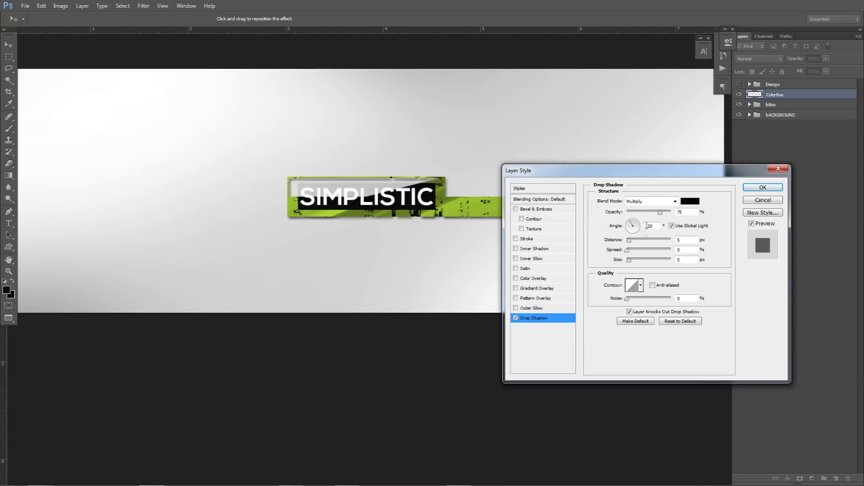
left_click_drag(622, 171, 638, 169)
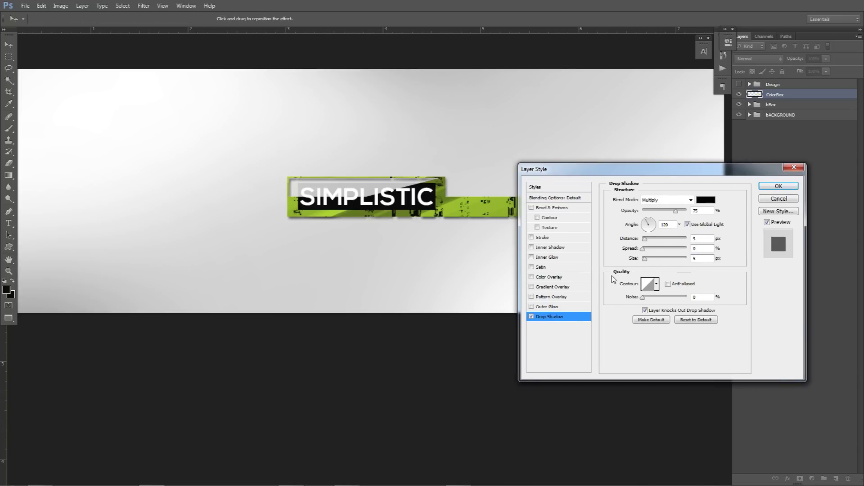
left_click_drag(583, 173, 491, 257)
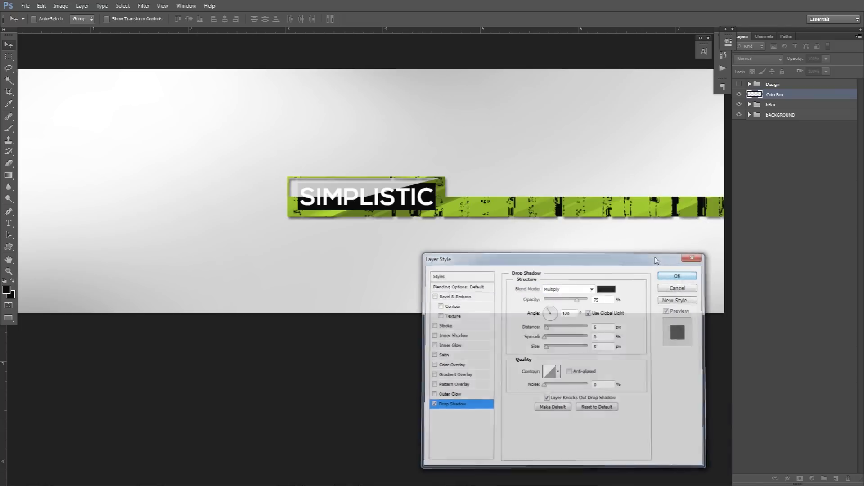
left_click(680, 273)
- Compare the green box, its shadow and the title against the reference Design group by showing and hiding that group
scroll(596, 211, "up", 1)
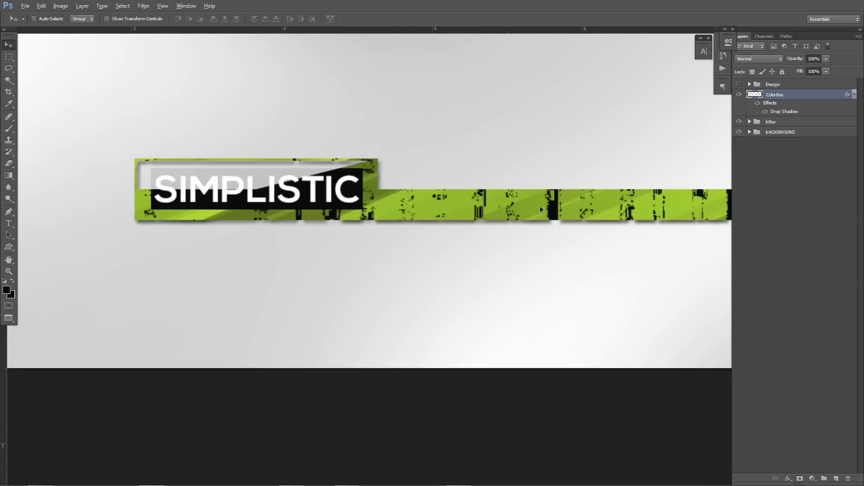
left_click(738, 84)
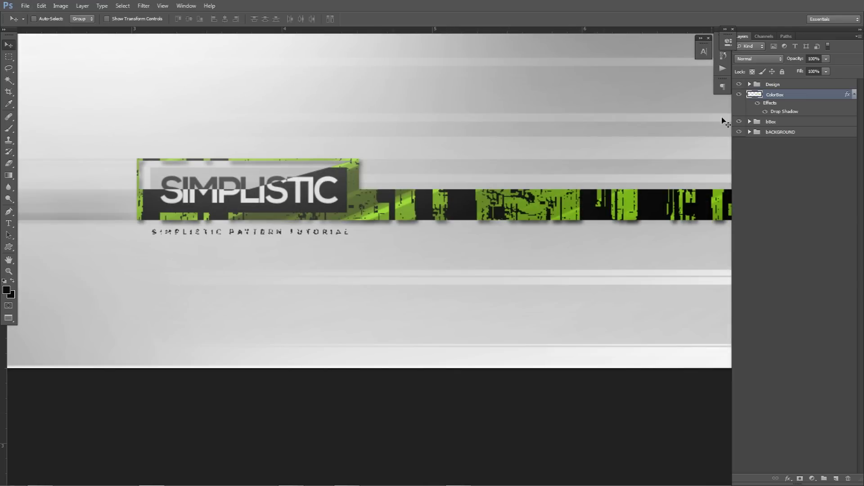
left_click(739, 85)
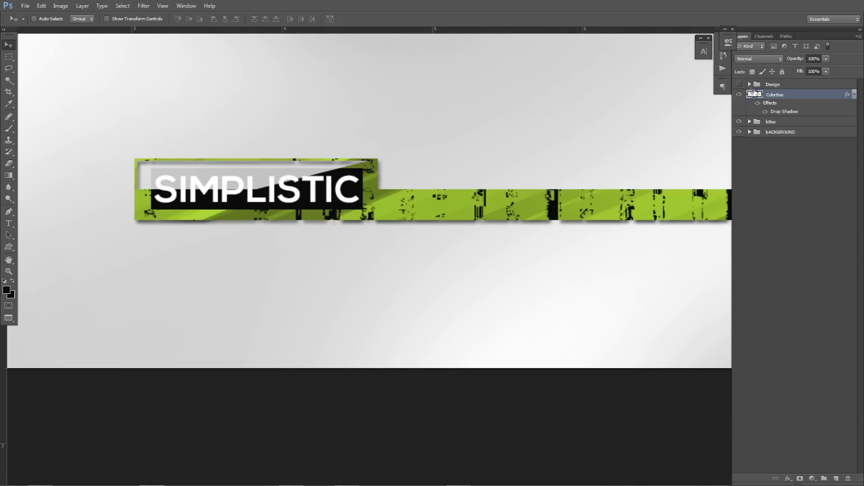
left_click(739, 84)
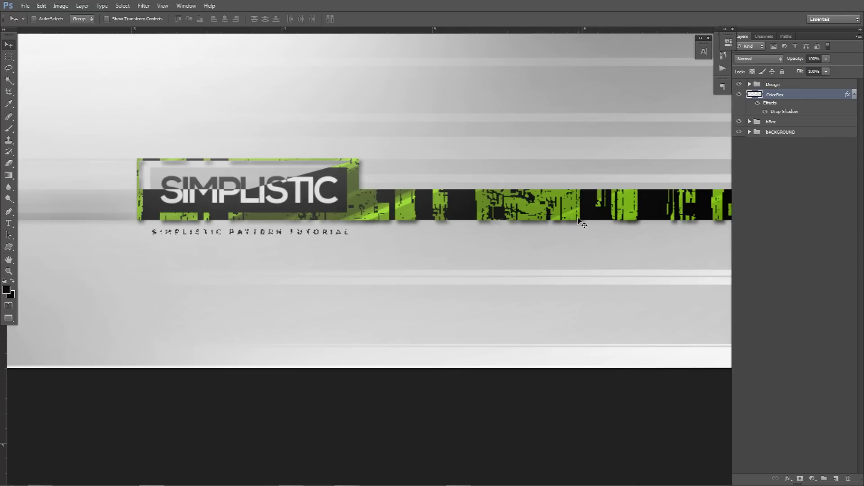
left_click(739, 85)
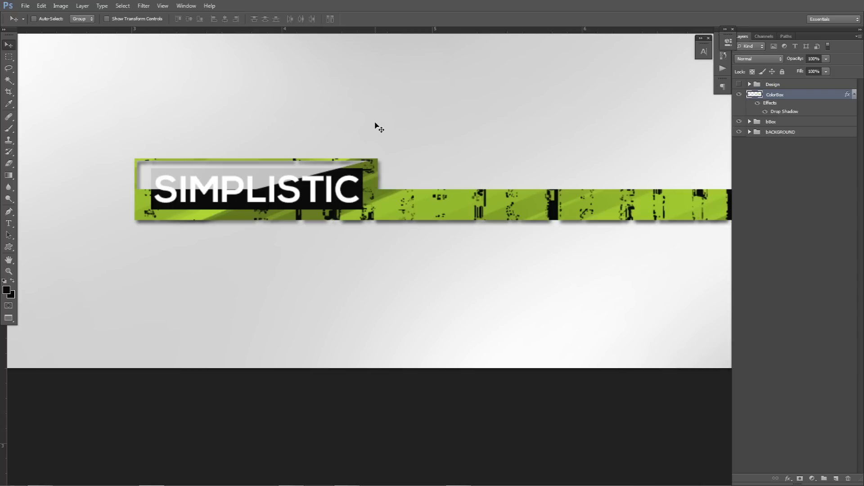
scroll(253, 137, "down", 2)
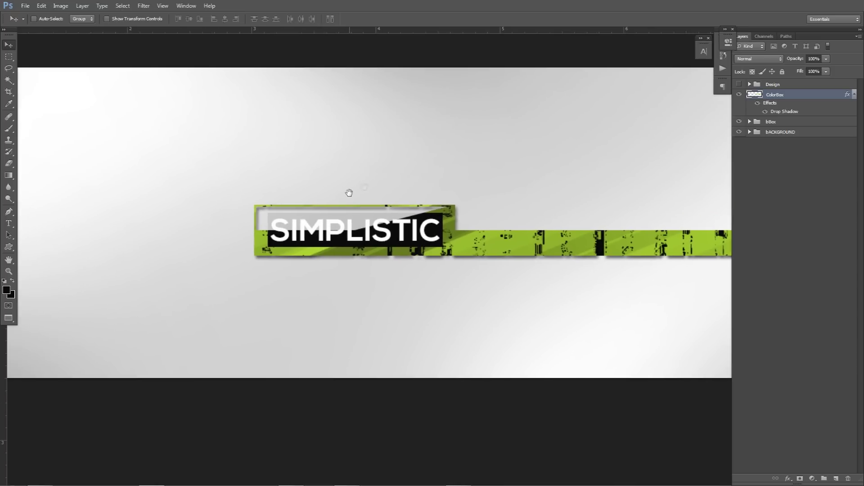
left_click(738, 84)
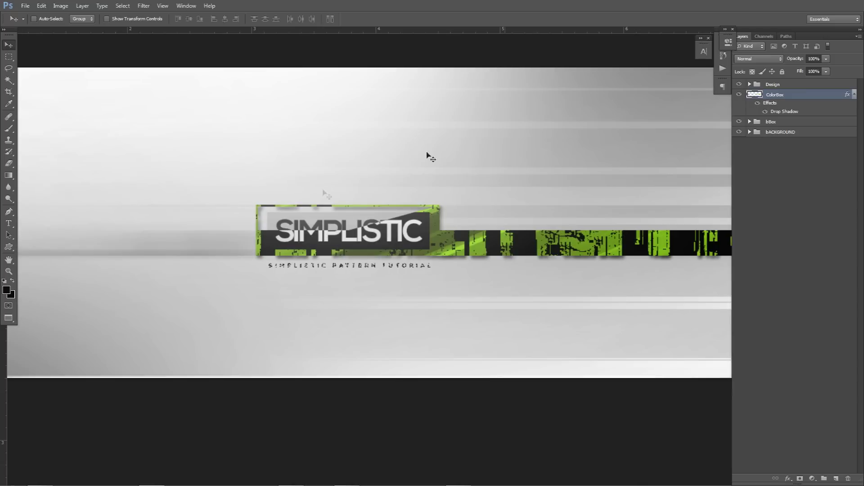
scroll(263, 216, "up", 2)
key("alt")
left_click(739, 84)
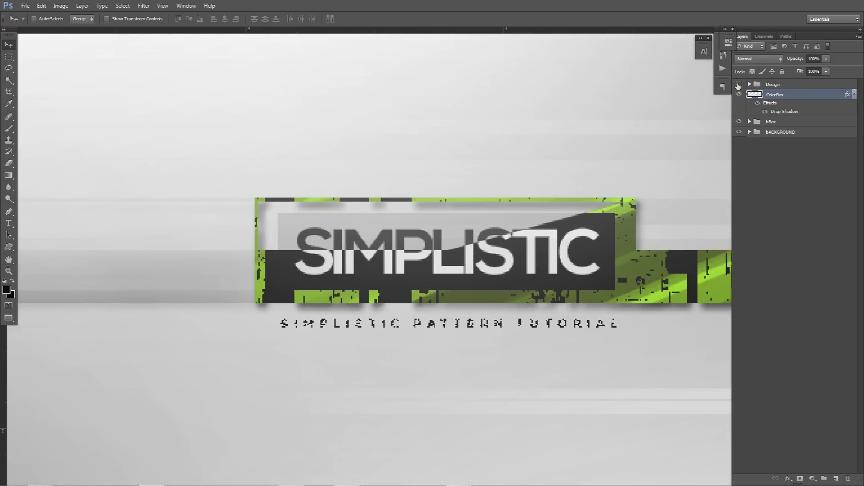
- Try rasterizing ColorBox's layer style and cutting away the shadow inside the title frame with a rectangular selection
left_click(738, 95)
right_click(782, 96)
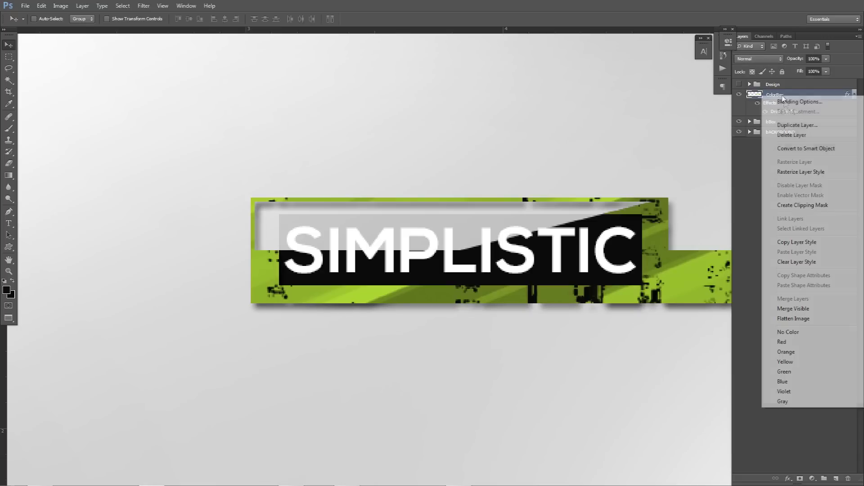
left_click(798, 174)
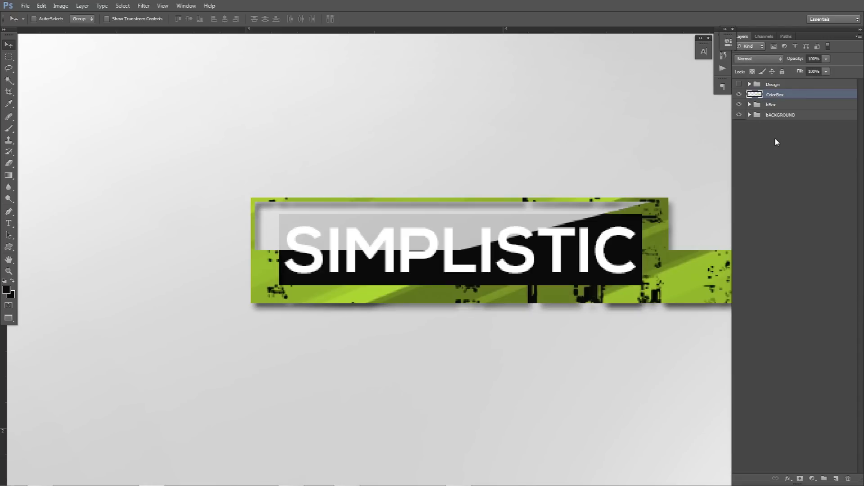
key("m")
left_click_drag(255, 203, 256, 227)
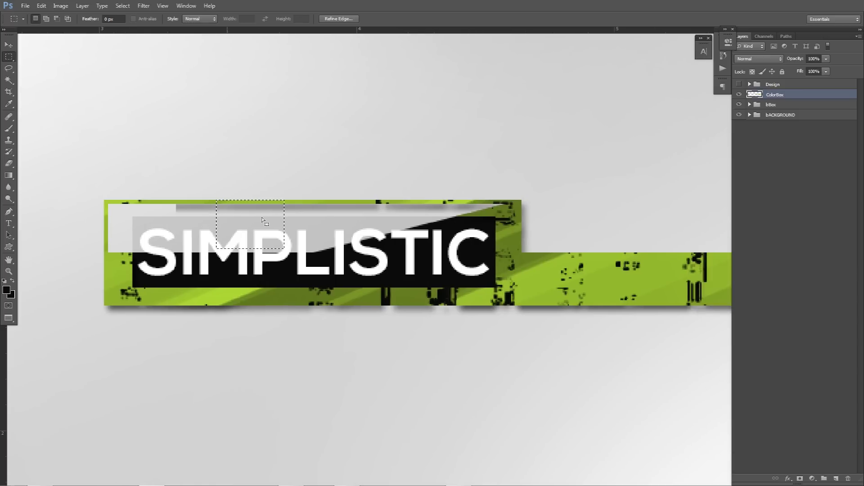
key("ctrl+z")
key("Delete")
key("ctrl+d")
- Look through the Design group's layers, leave the group collapsed and hidden, and return to the ColorBox layer
left_click(743, 86)
left_click(749, 84)
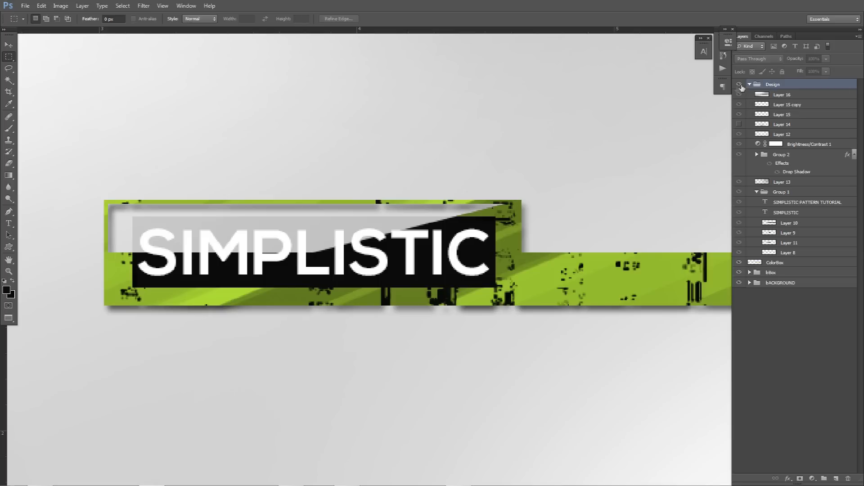
left_click(739, 84)
left_click(739, 84)
left_click(749, 84)
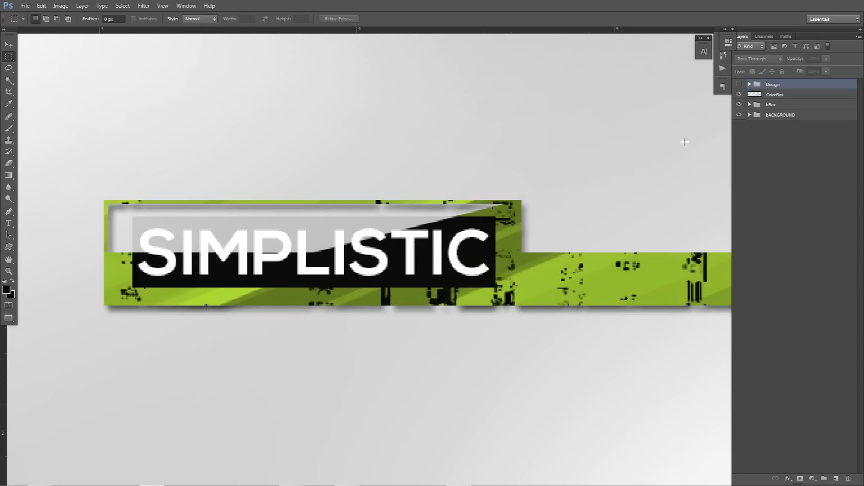
left_click(774, 95)
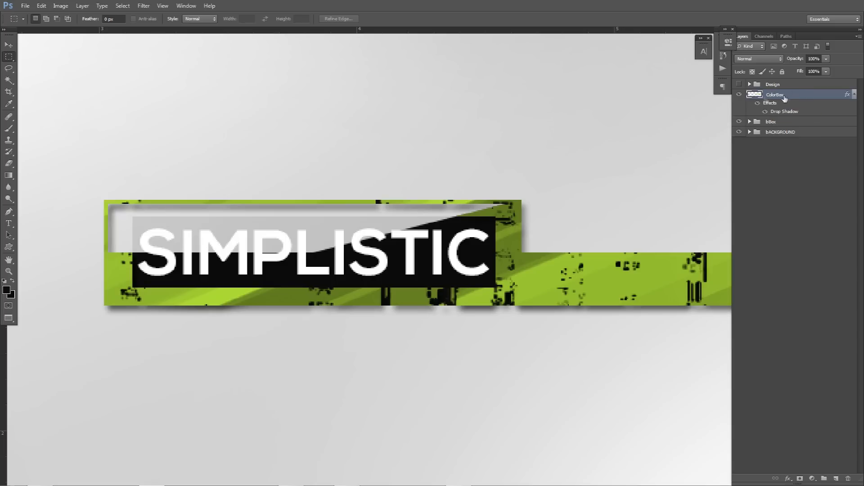
- Set the SIMPLISTIC text layer in the bBox group to Difference blend mode and compare it with the Design group
key("v")
scroll(517, 237, "down", 3)
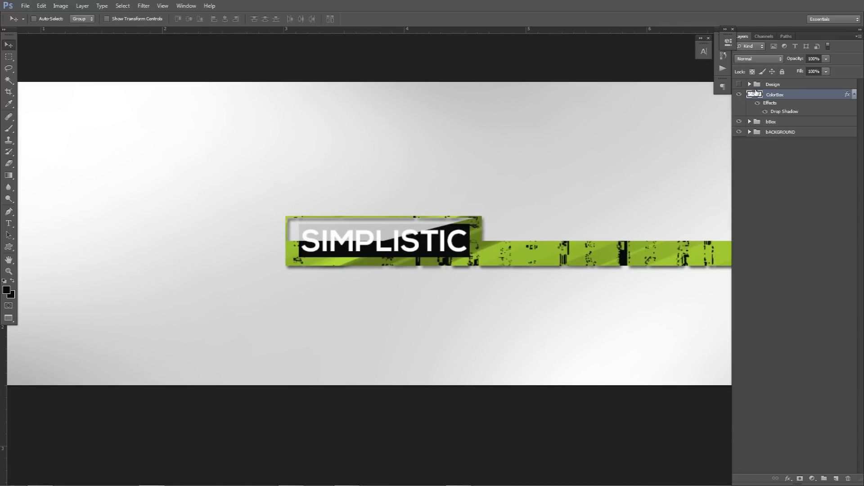
left_click(749, 122)
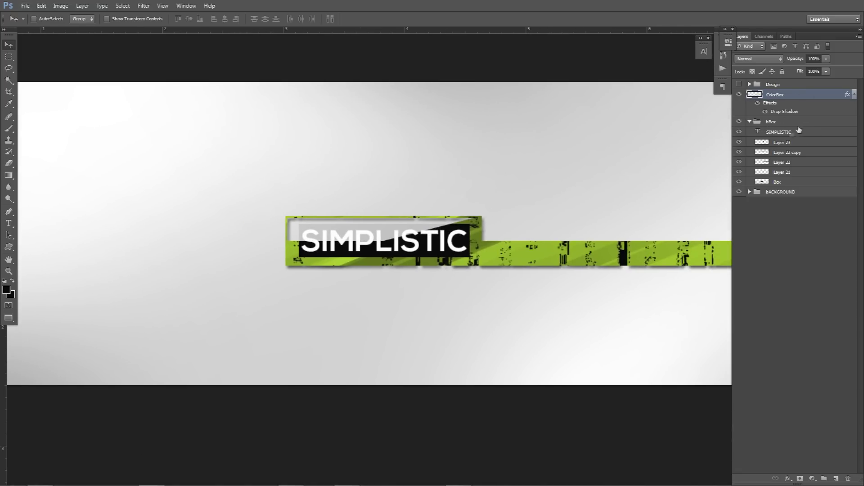
left_click(782, 131)
left_click(758, 59)
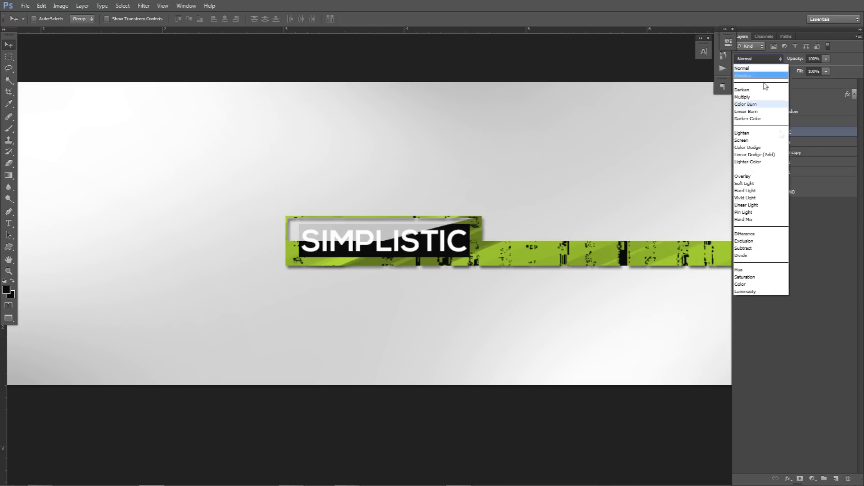
left_click(748, 234)
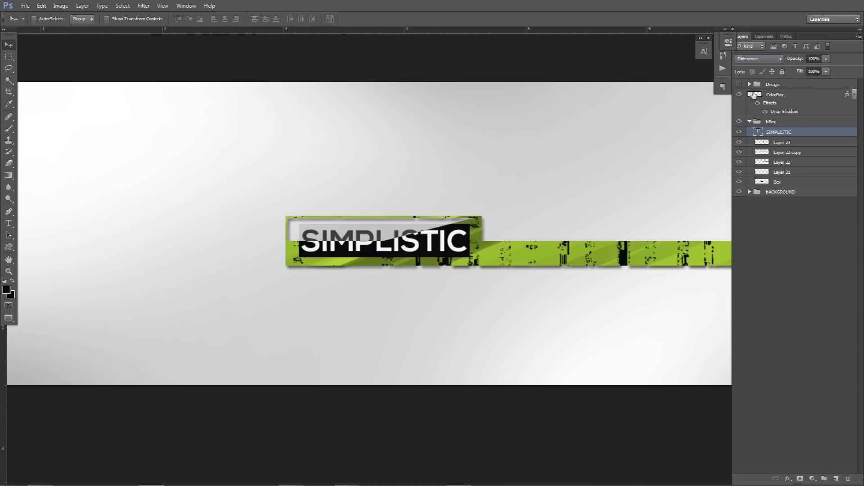
left_click(742, 85)
left_click(742, 85)
scroll(417, 208, "down", 1)
scroll(416, 208, "down", 1)
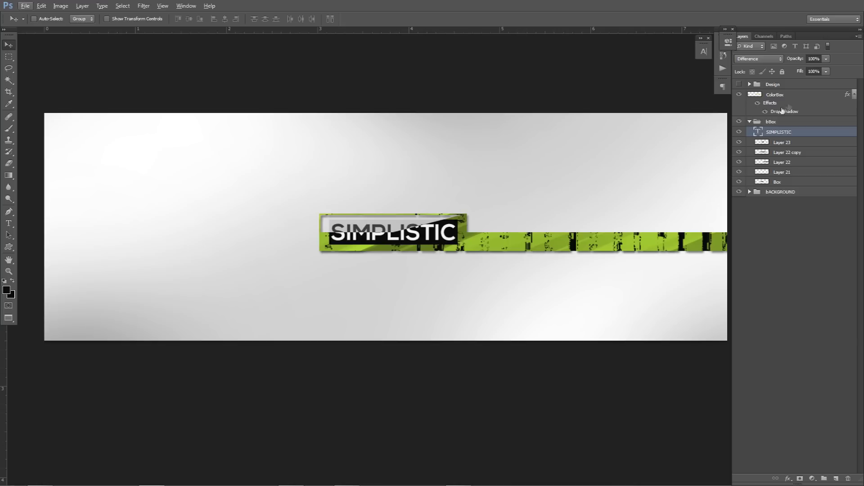
- Add a Brightness/Contrast adjustment layer above ColorBox and lower its brightness to -62
left_click(781, 104)
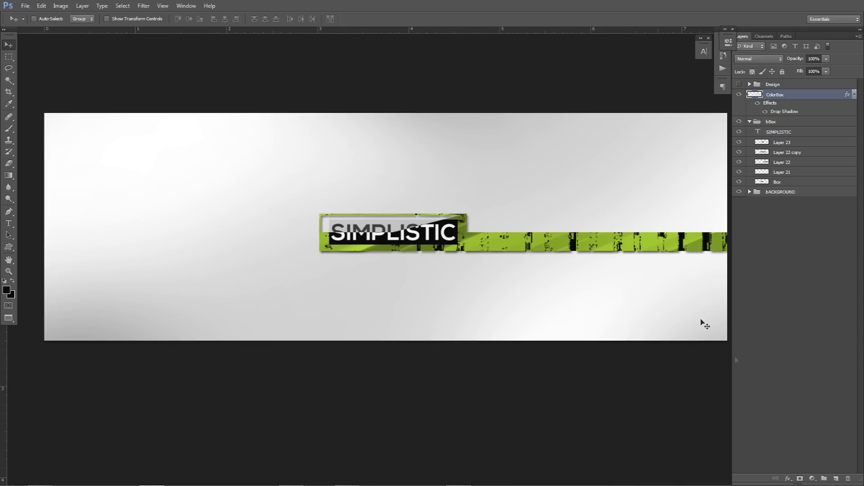
left_click(812, 479)
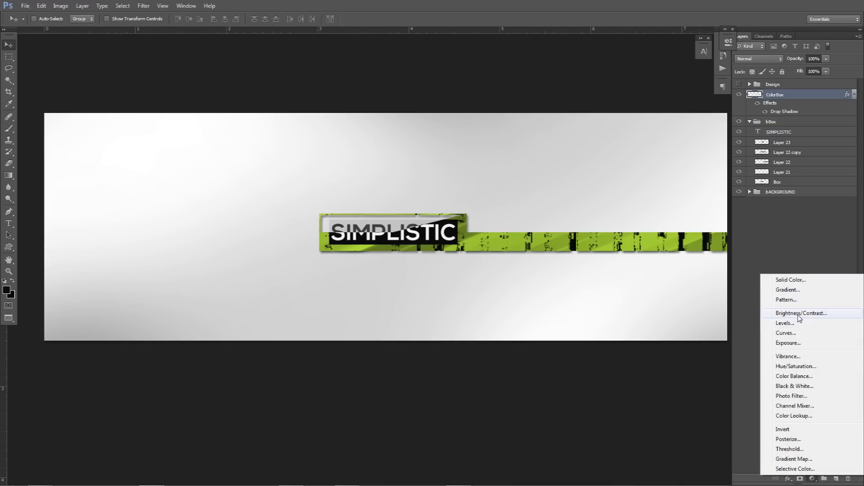
left_click(810, 479)
left_click(810, 480)
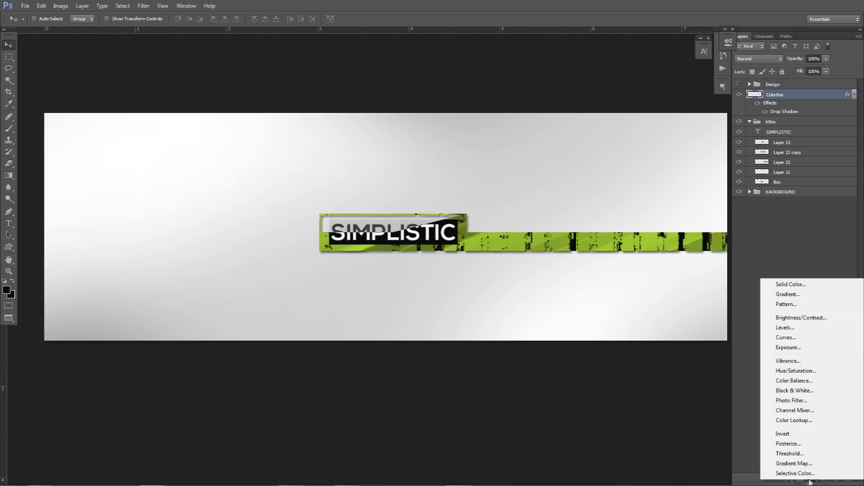
left_click(815, 481)
left_click(815, 482)
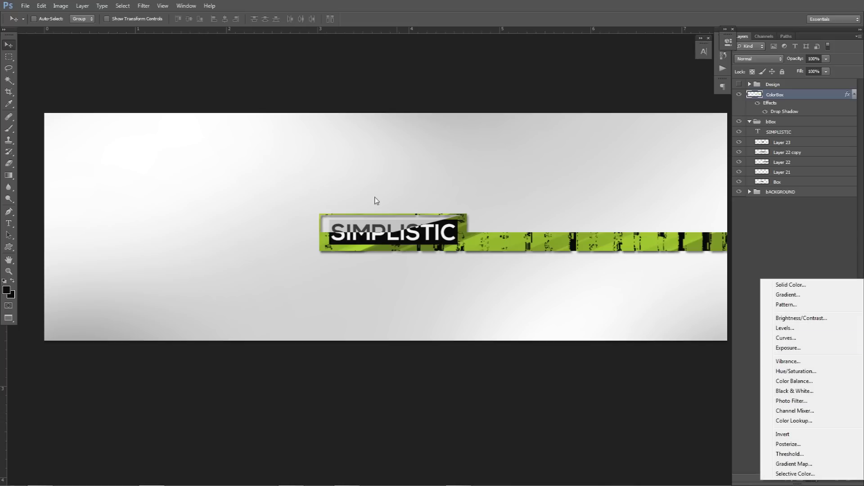
left_click(60, 6)
left_click(60, 6)
mouse_move(74, 28)
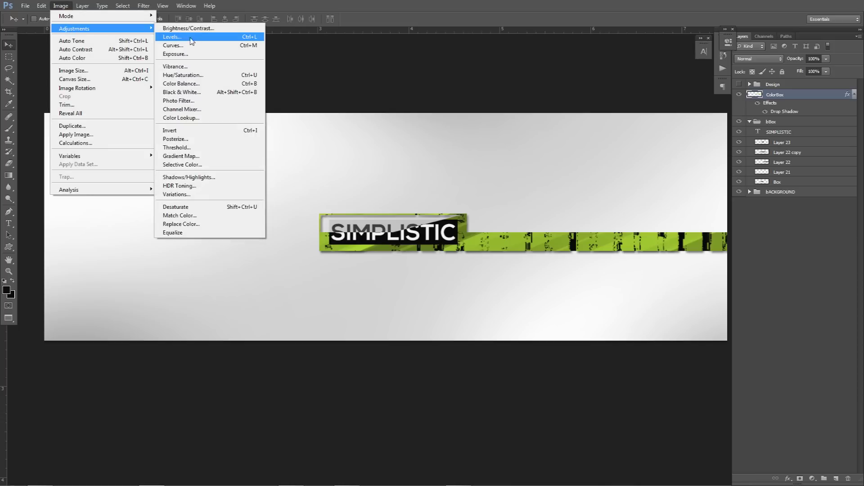
left_click(811, 479)
left_click(803, 313)
left_click_drag(647, 85, 622, 85)
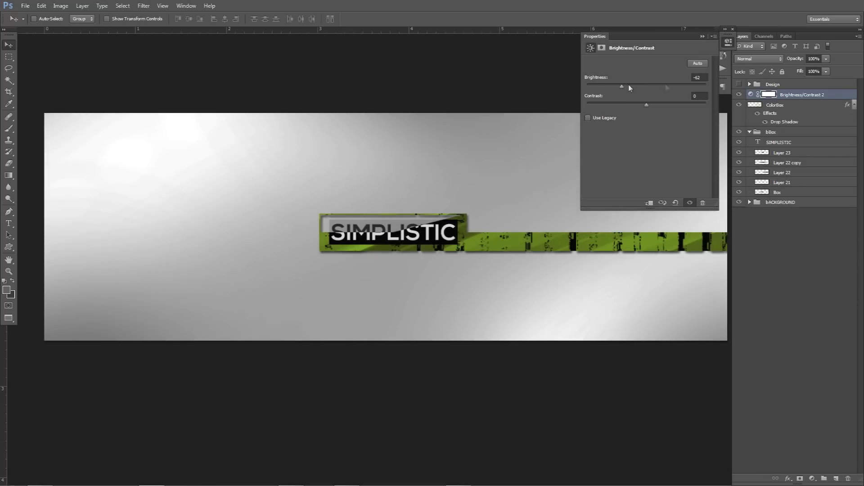
- Set the Brightness/Contrast adjustment above ColorBox to brightness -35 and contrast 45
key("BackSpace")
type("55")
left_click_drag(646, 106, 674, 106)
type("45")
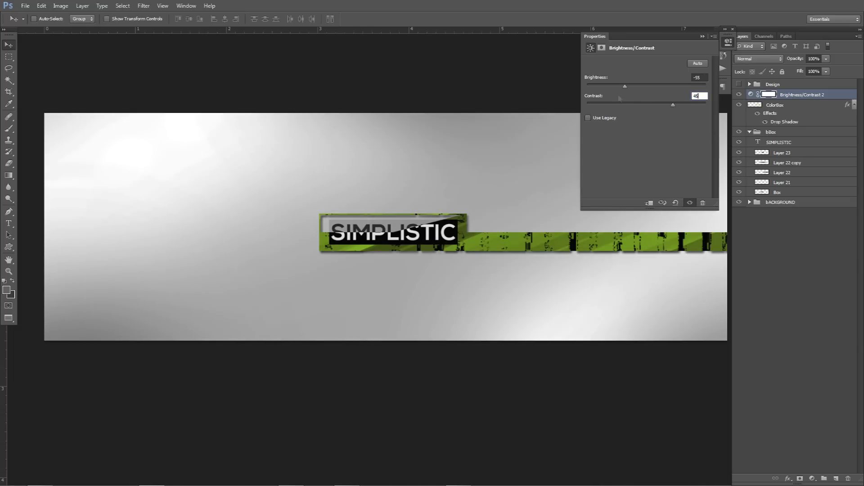
left_click_drag(626, 86, 633, 85)
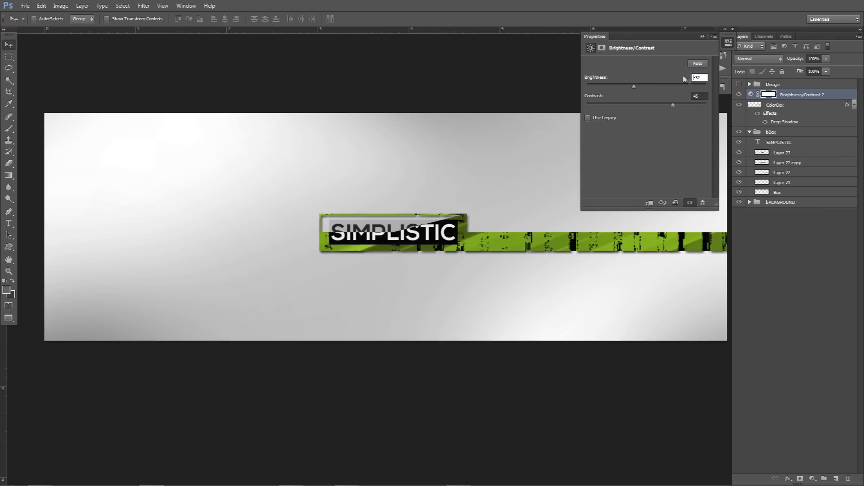
type("-6")
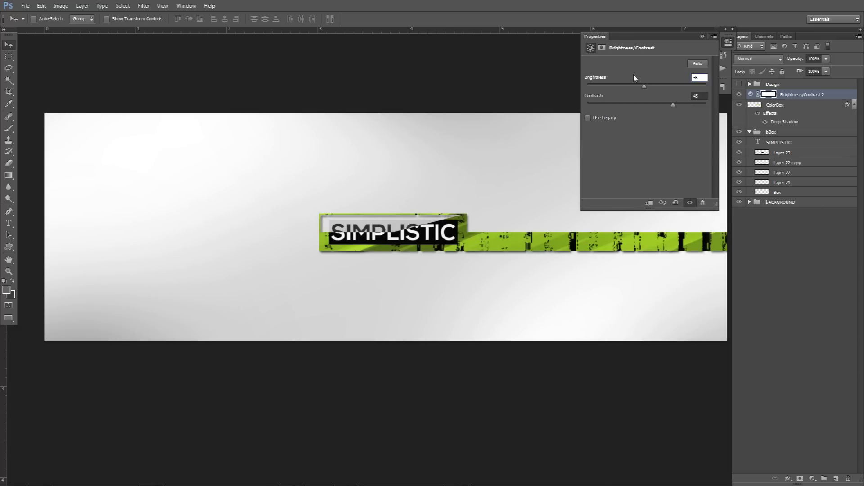
key("BackSpace")
key("BackSpace")
type("-35")
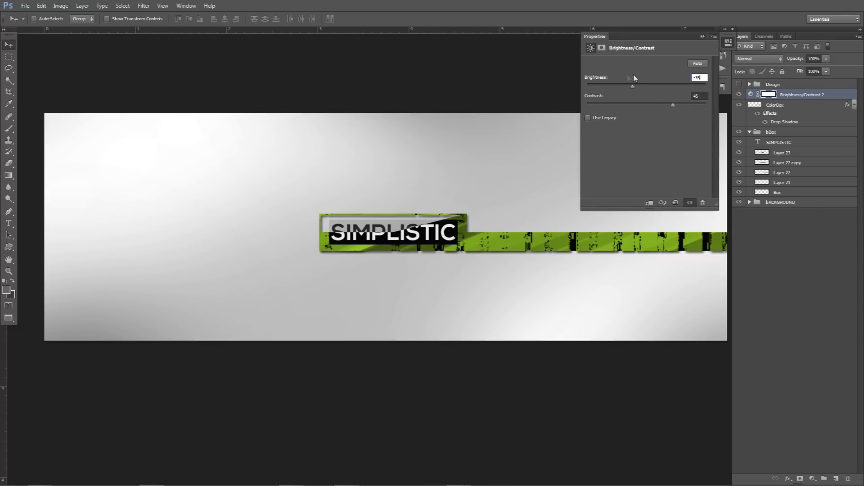
key("Return")
left_click(720, 54)
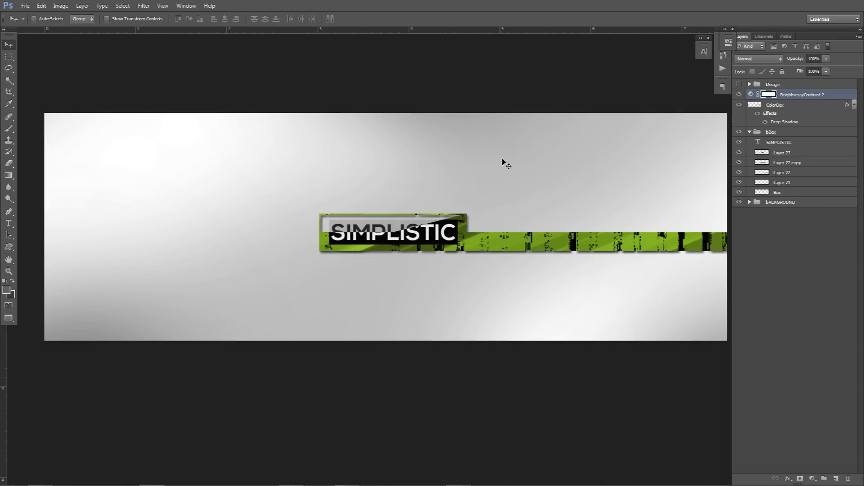
- Add a new layer above the Brightness/Contrast adjustment and set the foreground colour to white, ffffff
left_click(837, 480)
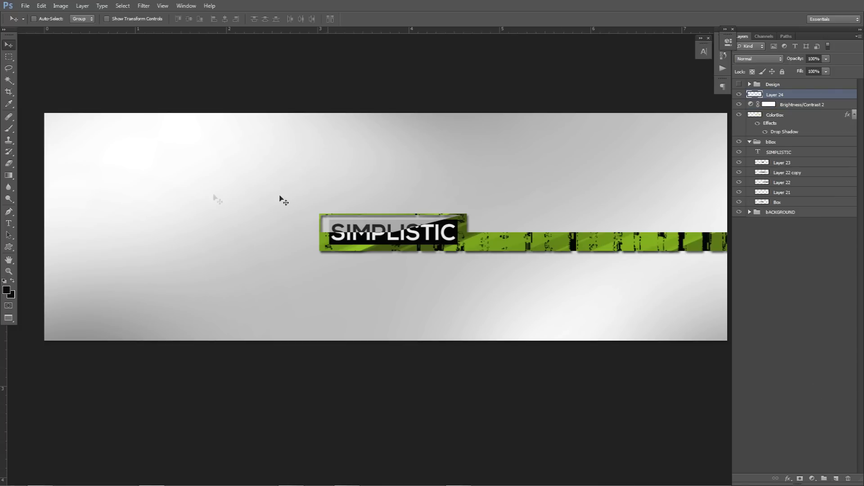
left_click(8, 291)
type("ffffff")
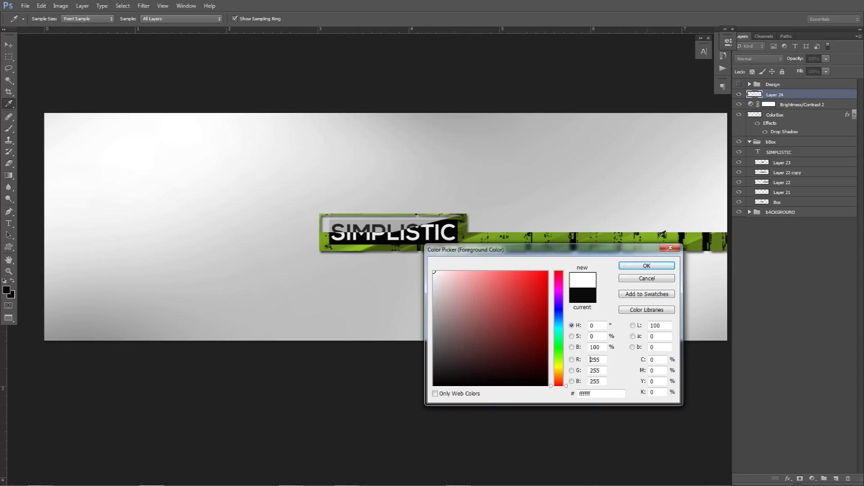
key("Return")
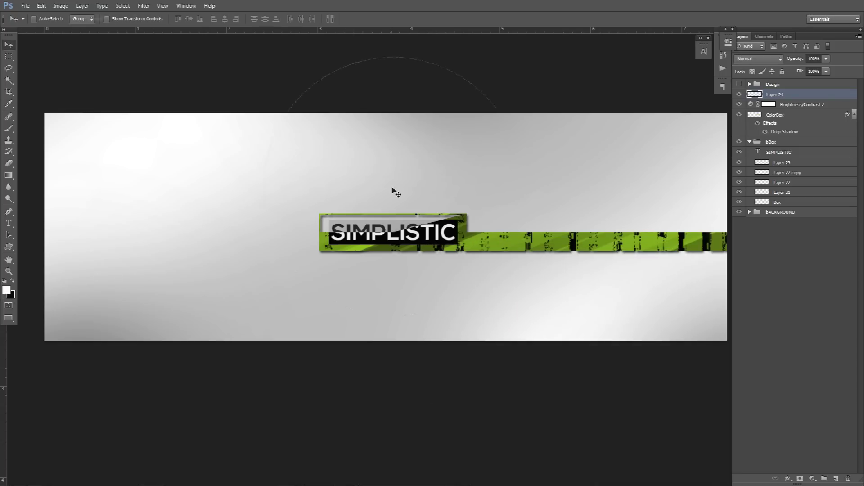
- Paint a soft white glow over the upper part of the title with a soft brush of about 1128 px
key("b")
right_click(322, 179)
key("Escape")
left_click_drag(303, 193, 394, 189)
scroll(393, 189, "down", 1)
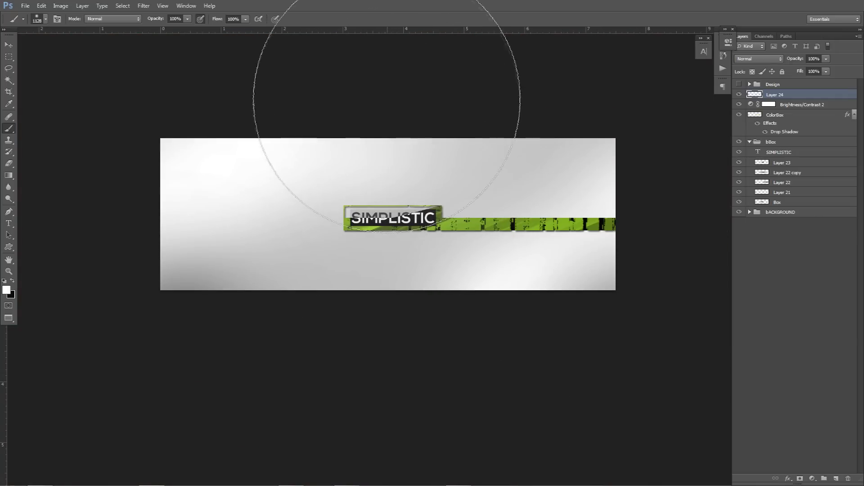
scroll(396, 176, "up", 1)
scroll(397, 176, "up", 1)
scroll(395, 174, "down", 1)
key("v")
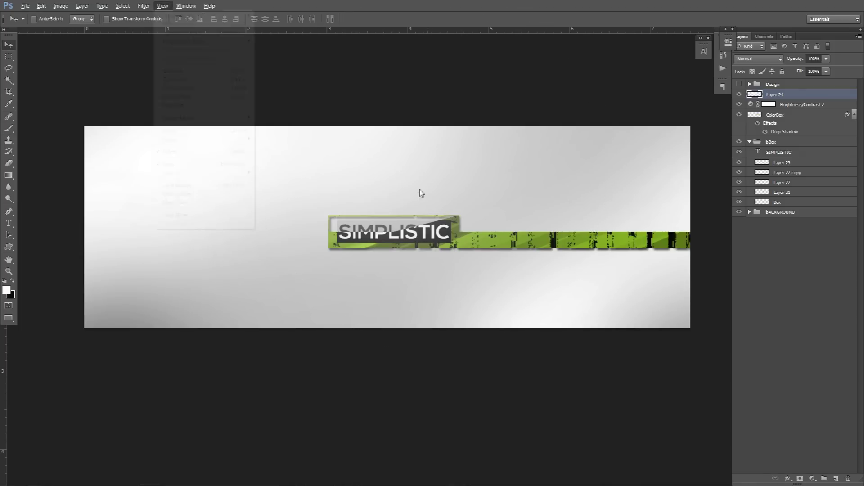
- Check the header against the Design group, duplicate the ColorBox layer above the original bar and turn off the copy's drop shadow
left_click(739, 84)
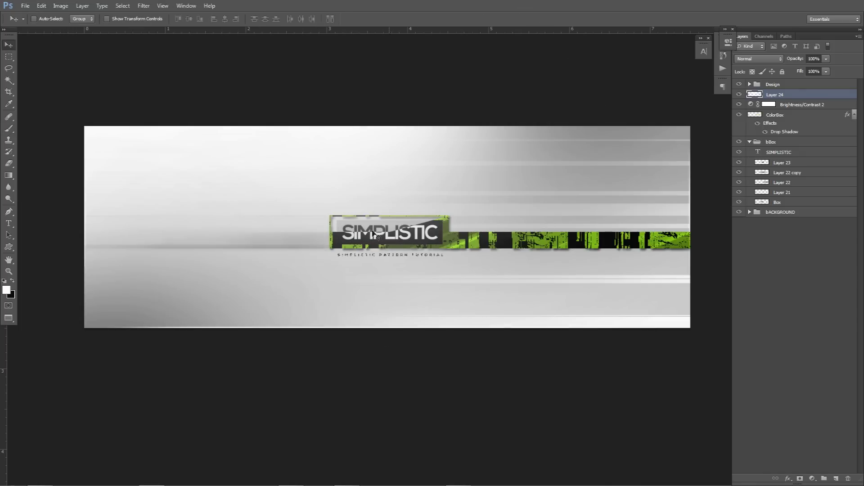
left_click(739, 84)
left_click(739, 115)
left_click(739, 114)
left_click(755, 126)
left_click_drag(573, 206, 551, 163)
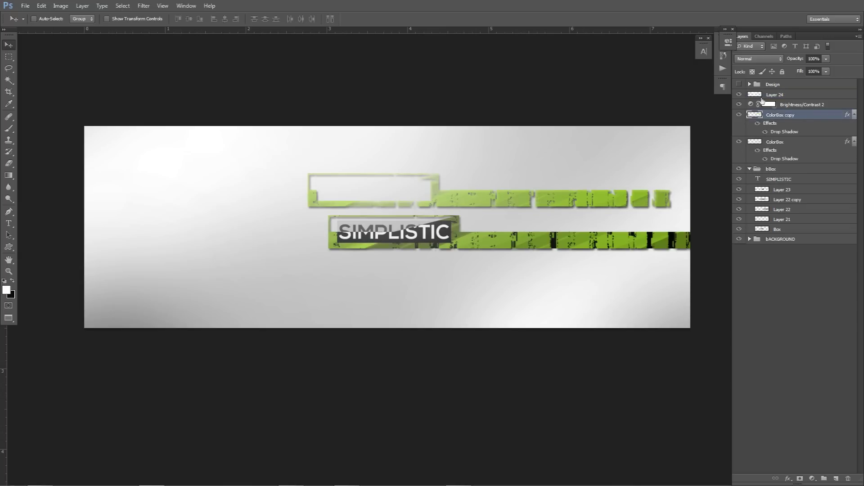
left_click(765, 132)
- Add a black (000000) Color Overlay to the ColorBox copy
double_click(824, 115)
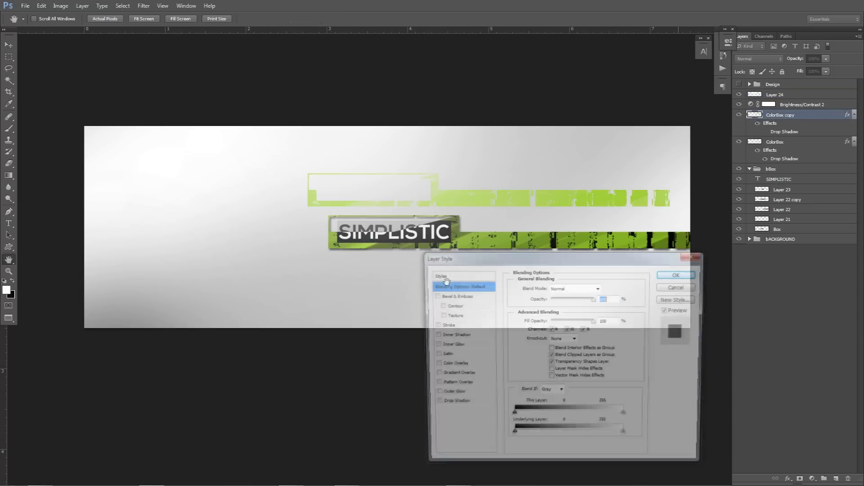
left_click(457, 363)
left_click(606, 293)
type("000000")
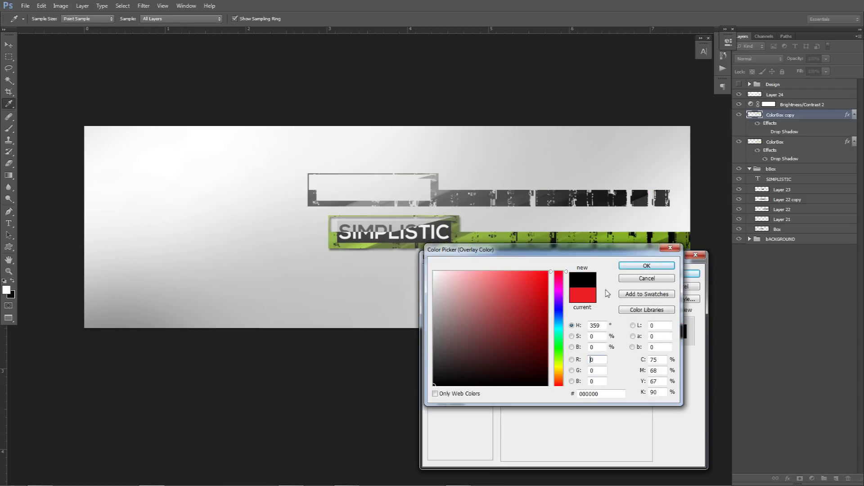
left_click(646, 266)
left_click(691, 273)
- Move the black copy back over the original ColorBox bar and rasterize its layer style
key("v")
left_click_drag(501, 205, 517, 238)
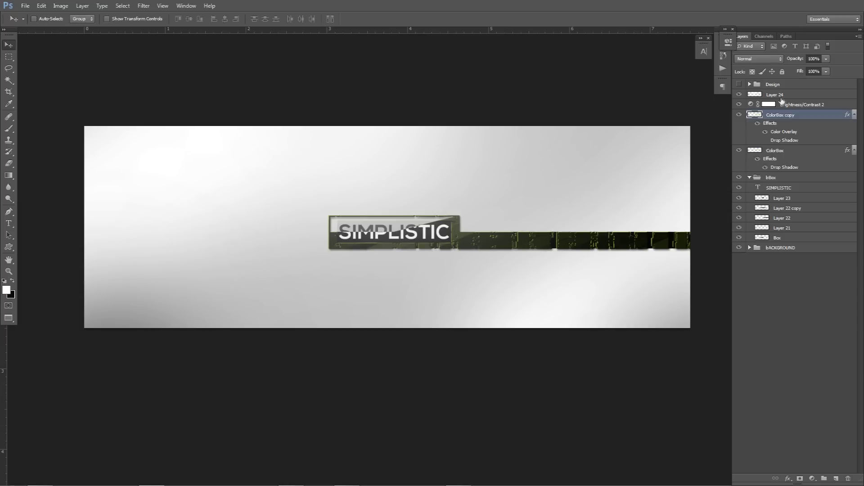
right_click(782, 113)
left_click(777, 187)
- Apply a Motion Blur with angle 0 and distance 1750 pixels to the ColorBox copy
left_click(137, 9)
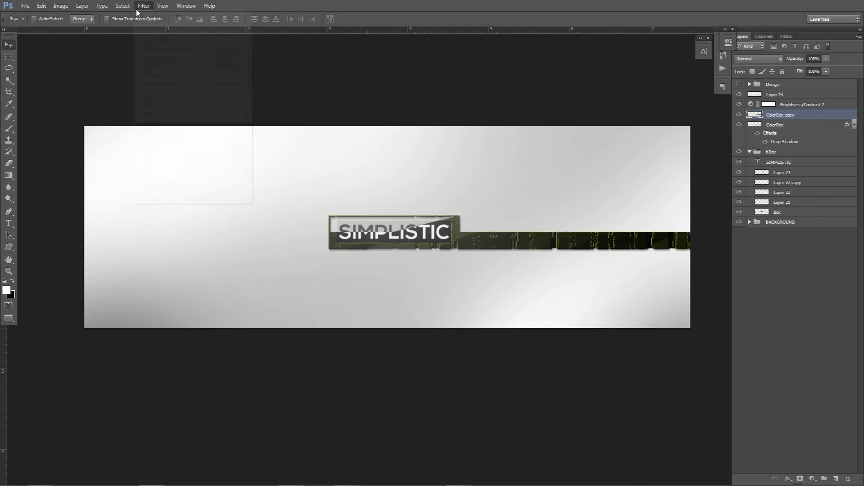
mouse_move(189, 97)
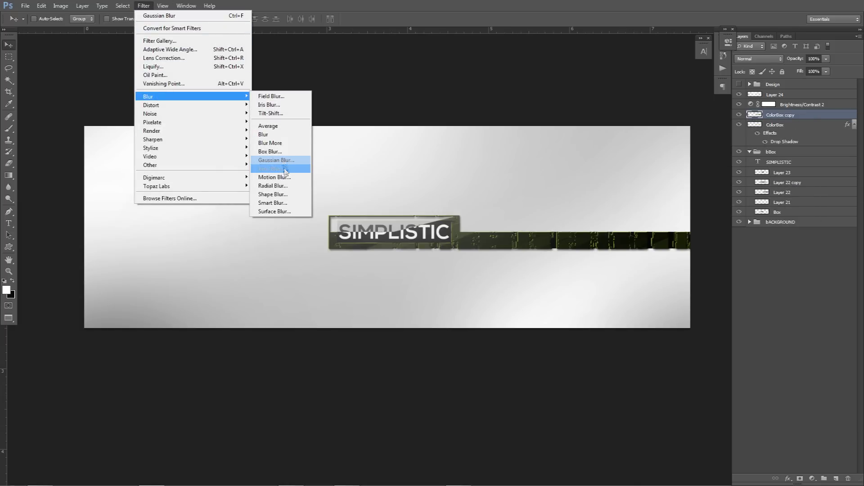
left_click(274, 177)
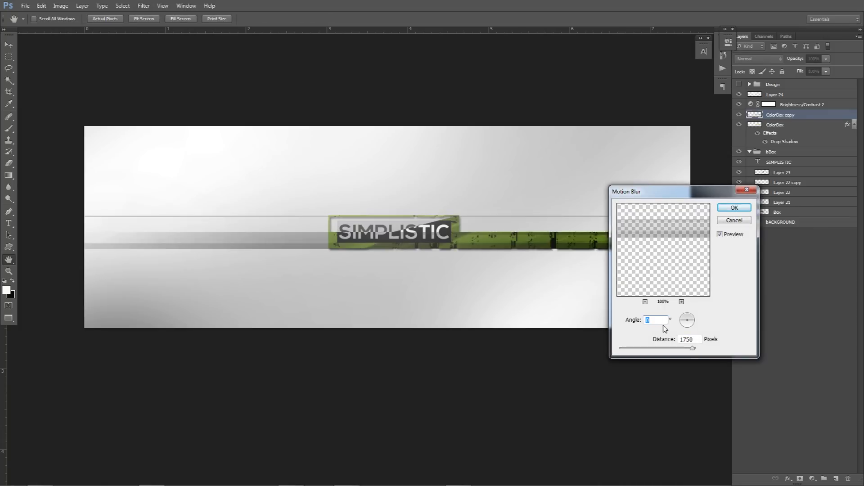
left_click(734, 208)
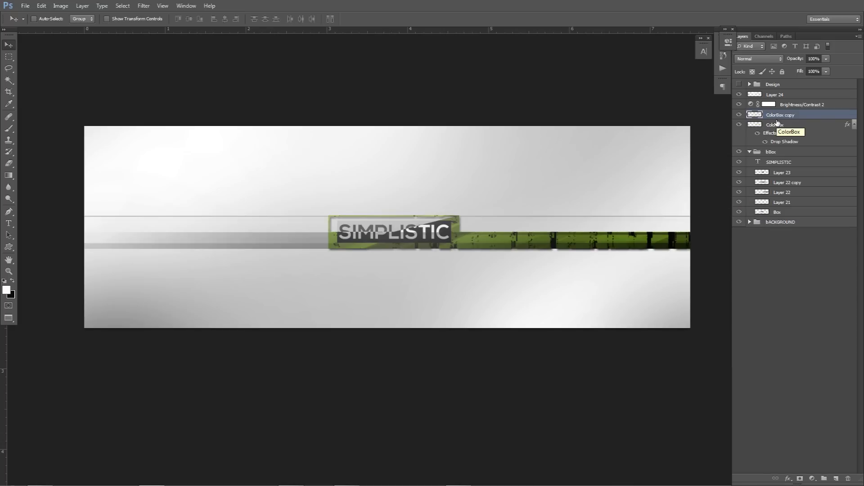
key("b")
right_click(567, 213, "alt")
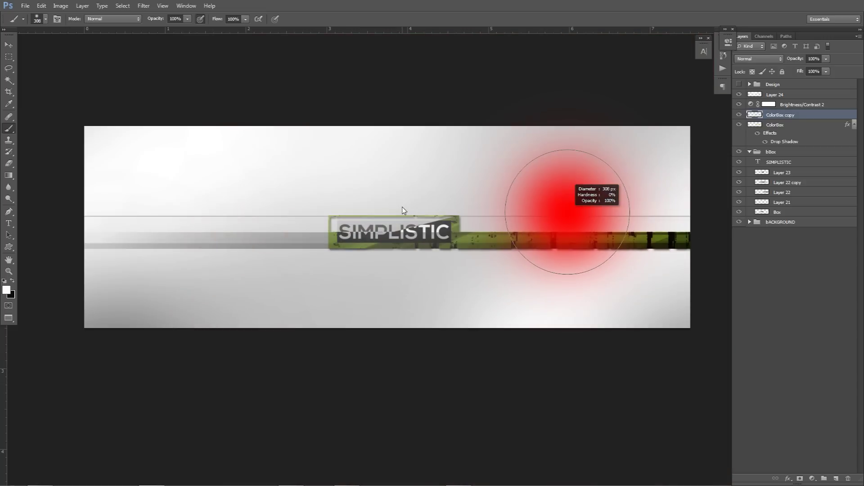
left_click(471, 222)
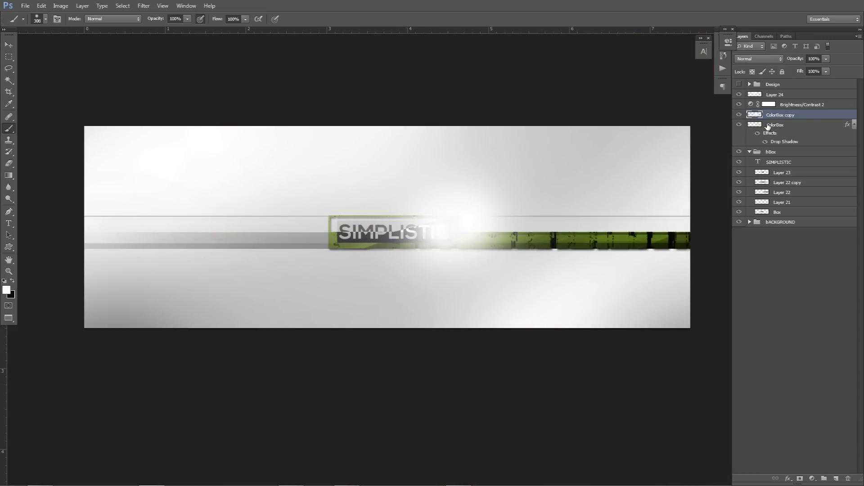
key("ctrl+z")
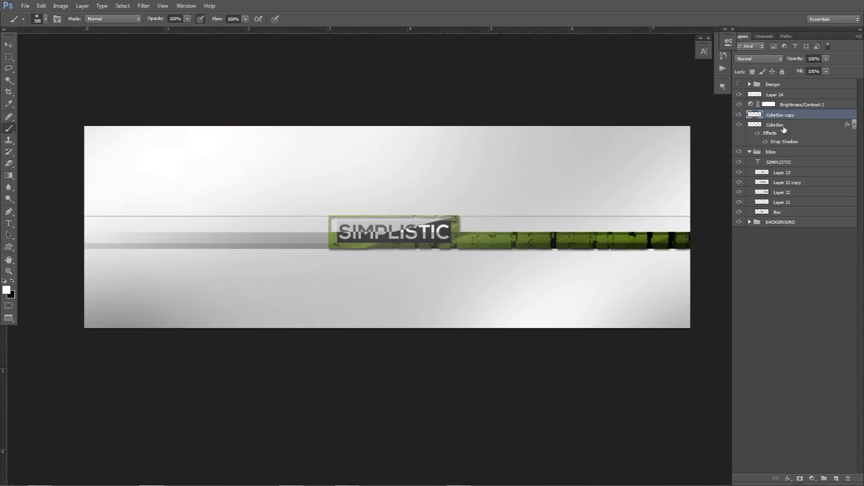
left_click(496, 228)
key("ctrl+z")
- Soften the blurred black streaks around the title, bar and left side with a soft round eraser, sized about 282 px and 592 px
key("e")
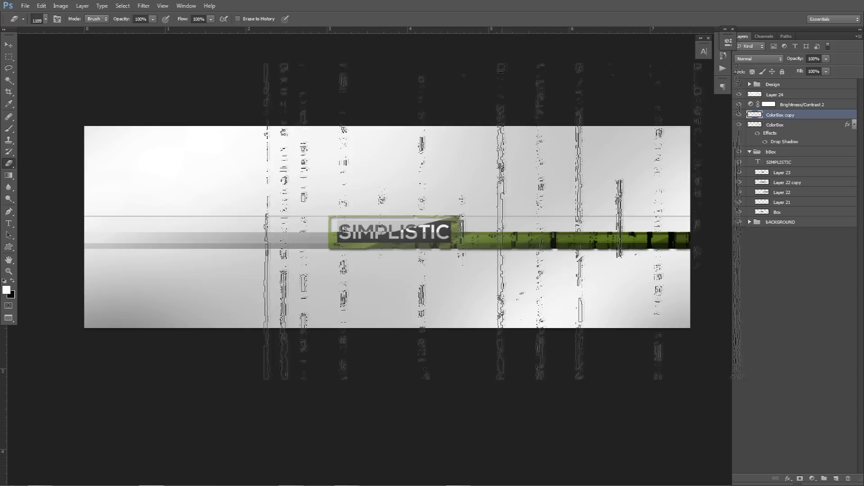
right_click(534, 216, "ctrl")
right_click(512, 190)
mouse_move(522, 251)
left_mouse_down()
mouse_move(426, 227)
mouse_move(444, 212)
mouse_move(520, 225)
mouse_move(508, 225)
left_mouse_up()
left_click(439, 220)
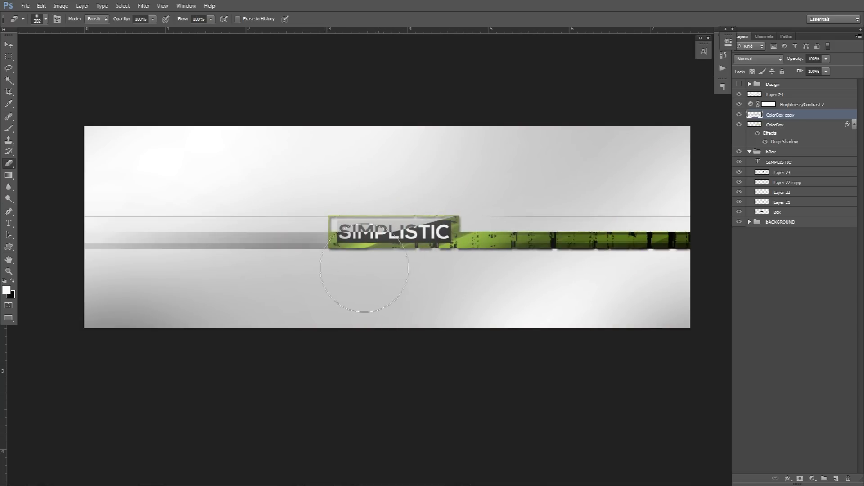
left_click_drag(553, 185, 671, 185)
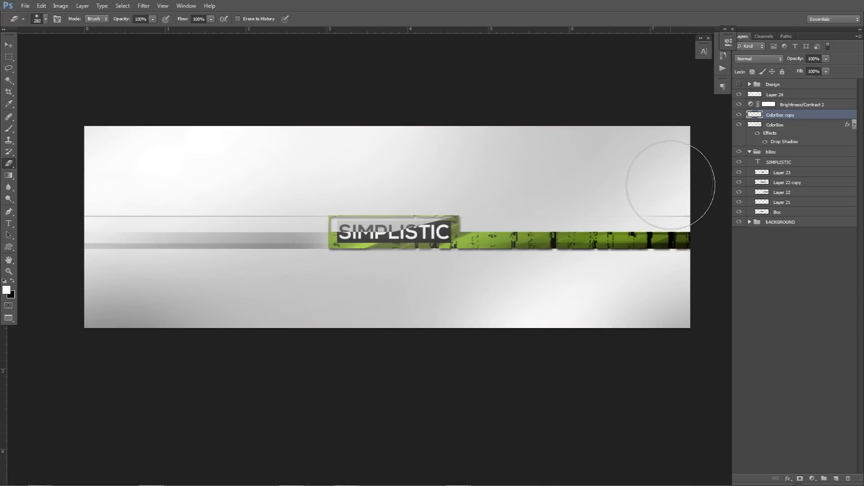
left_click_drag(145, 217, 210, 224)
mouse_move(189, 189)
left_mouse_down()
mouse_move(212, 164)
mouse_move(133, 158)
mouse_move(111, 170)
left_mouse_up()
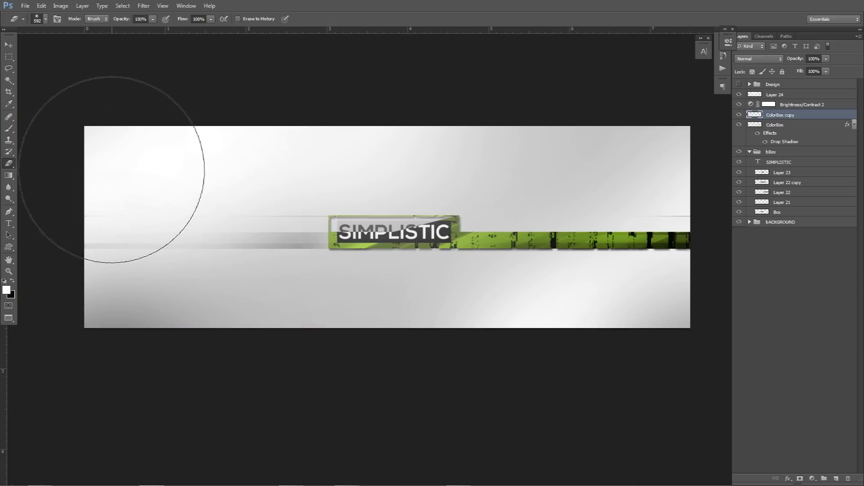
- Compare the header with the Design group, collapse the bBox group and add a new layer between bBox and bACKGROUND
key("v")
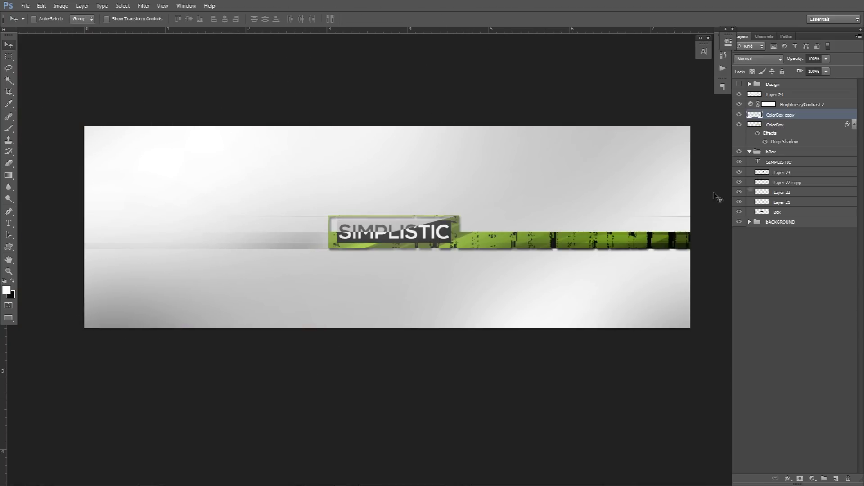
left_click(739, 84)
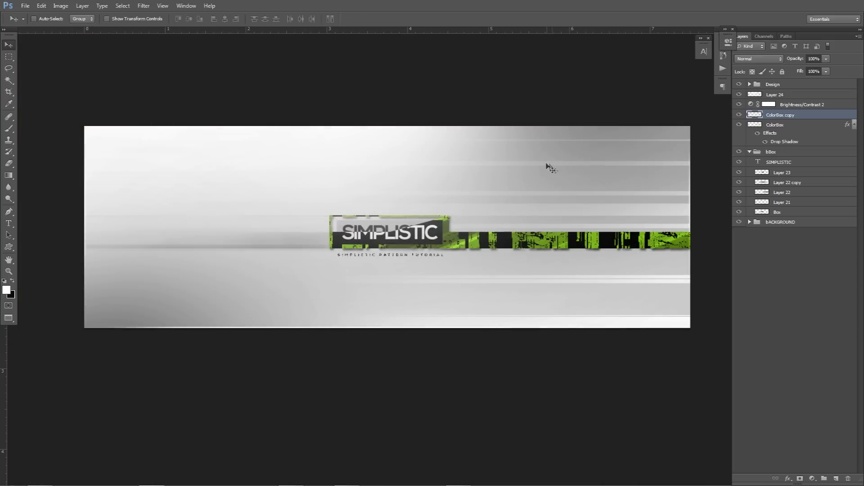
left_click(739, 84)
left_click(791, 103)
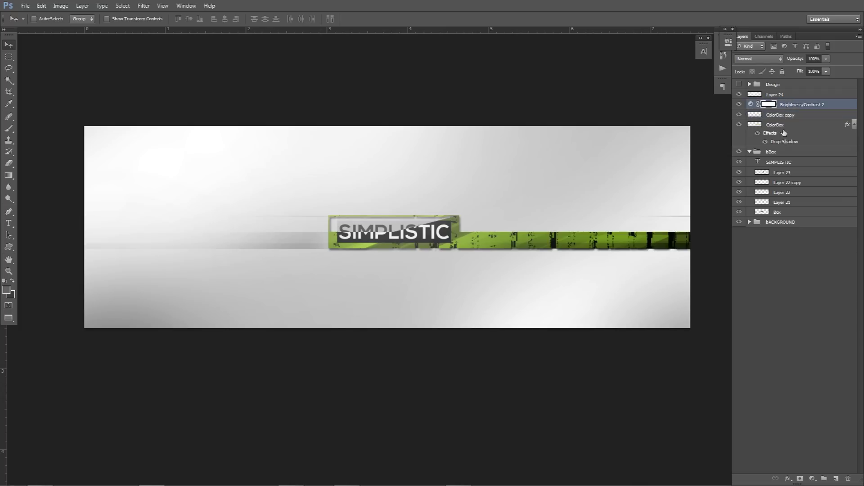
left_click(750, 152)
left_click(775, 163)
left_click(837, 477)
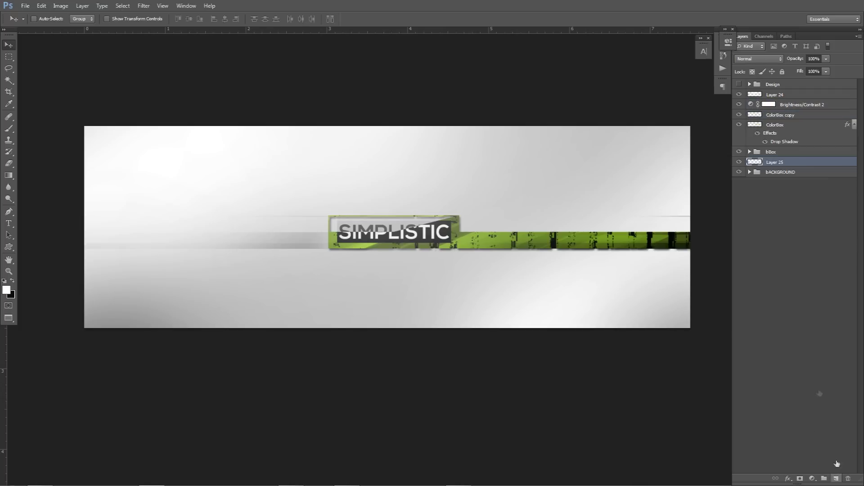
- Try stamping the 2568 px pattern brush in white near the title on the new layer, and undo the stamp
key("b")
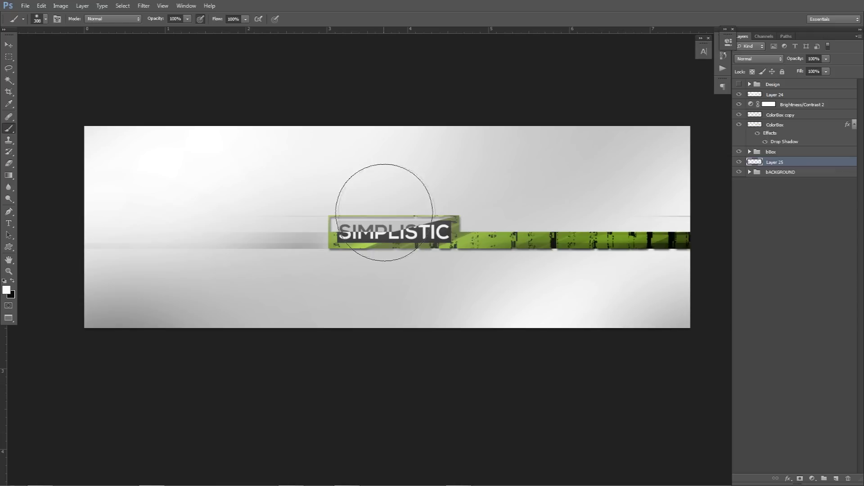
right_click(388, 213)
left_click(401, 346)
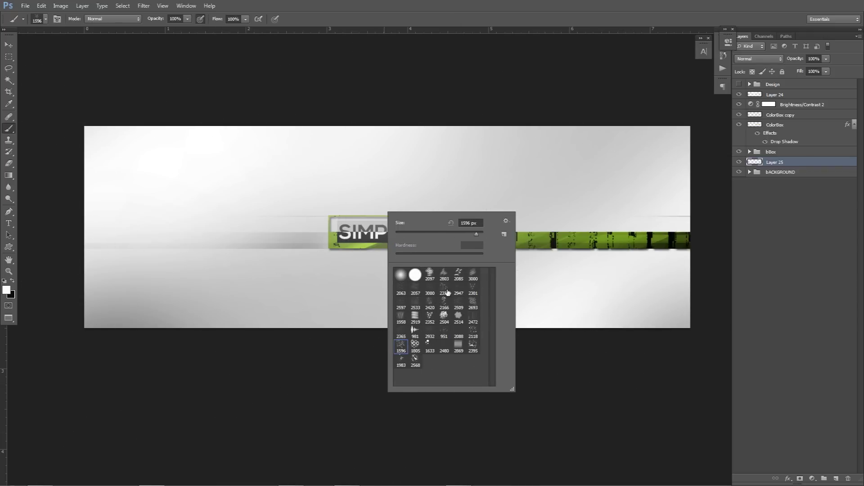
left_click(416, 360)
left_click(330, 239)
key("ctrl+z")
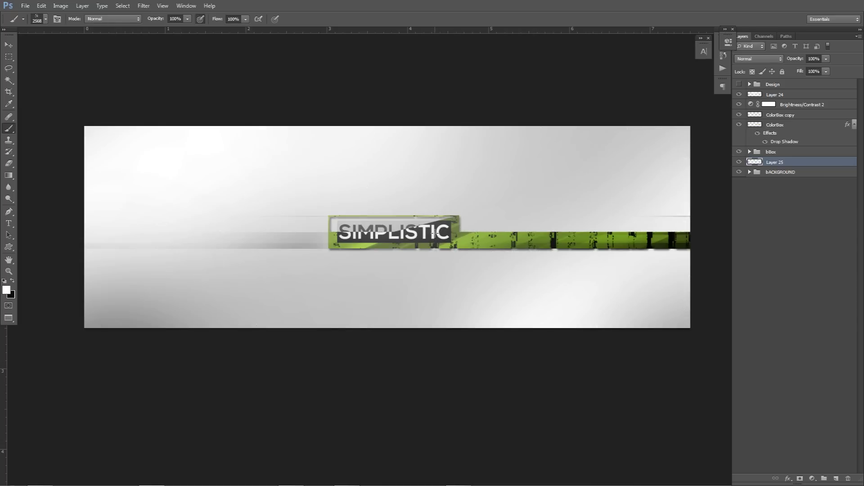
- Choose the 2338 px cracked-texture brush and stamp it in white across the header on the layer between bBox and bACKGROUND
right_click(439, 233)
double_click(452, 310)
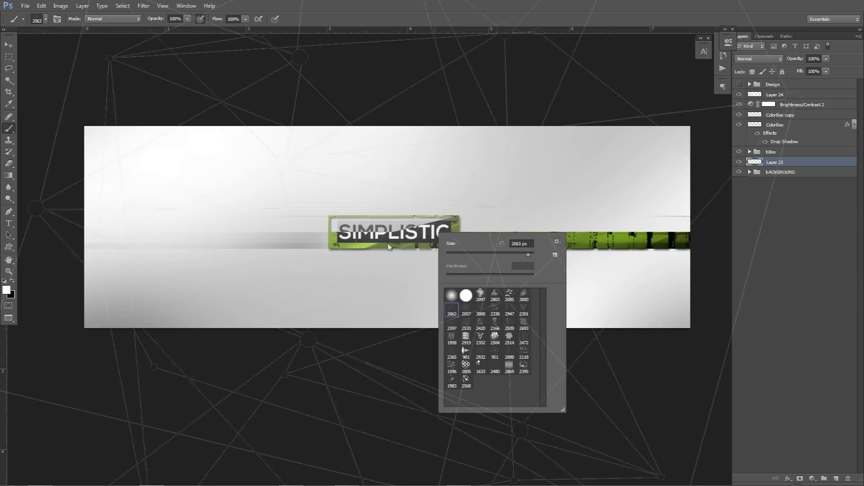
right_click(476, 222)
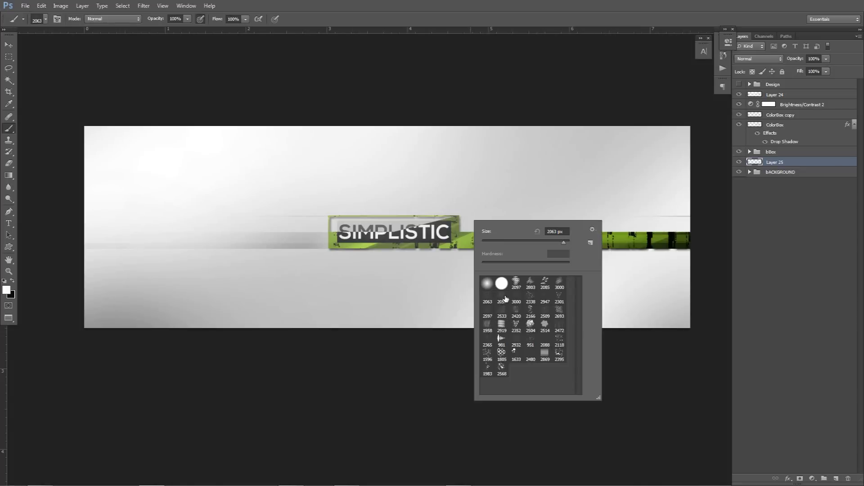
double_click(530, 298)
left_click(419, 213)
left_click_drag(457, 237, 466, 224)
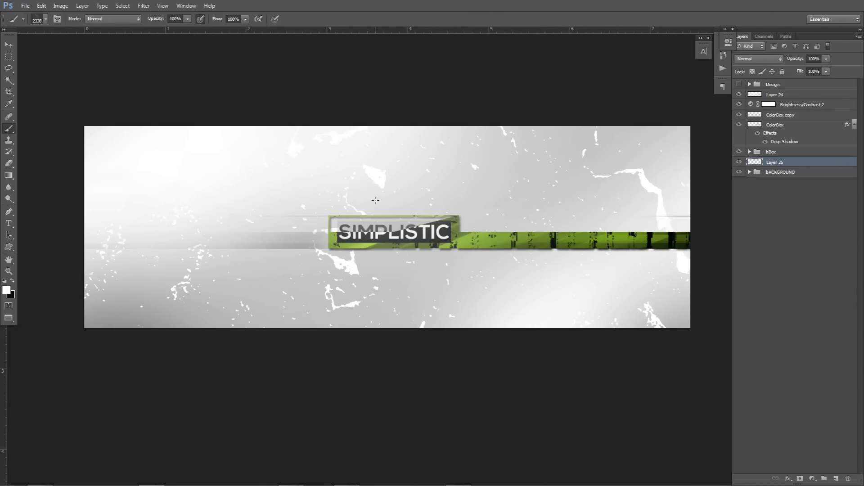
- Apply a Motion Blur with angle 0 and distance 1750 pixels to the white texture layer
left_click(144, 6)
mouse_move(225, 96)
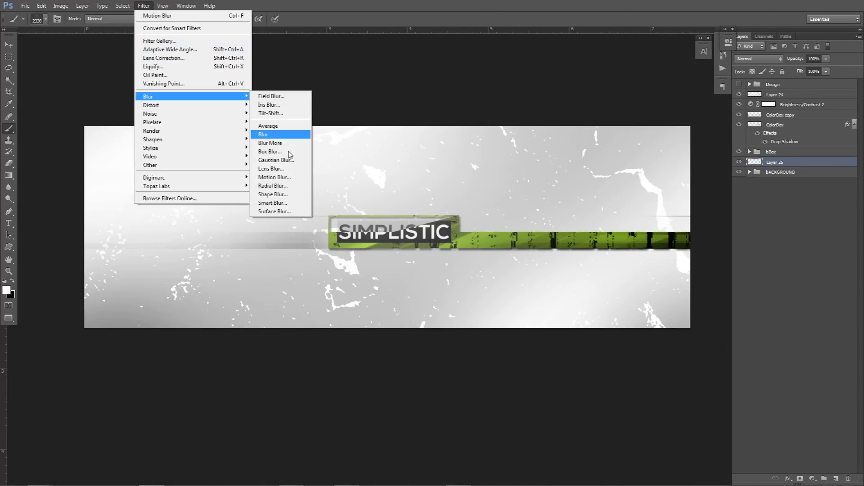
left_click(271, 179)
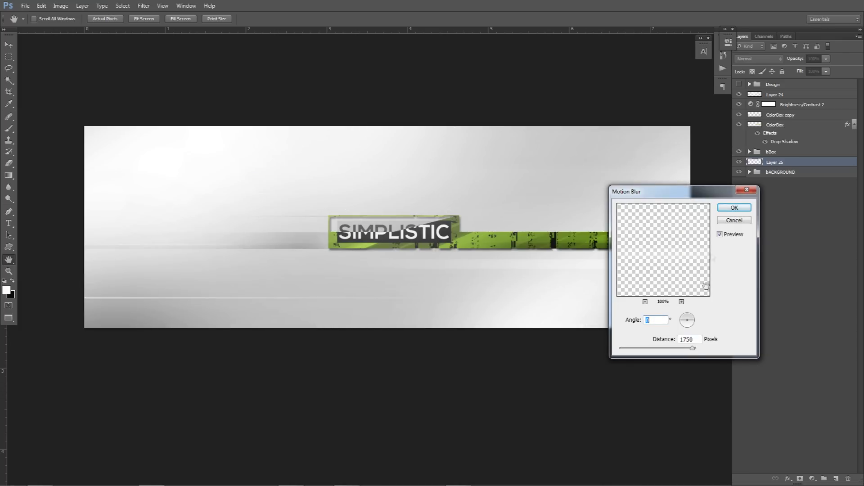
left_click(734, 207)
- Give the blurred texture layer a near-black Color Overlay and lower the layer's opacity to 34%
left_click(810, 172)
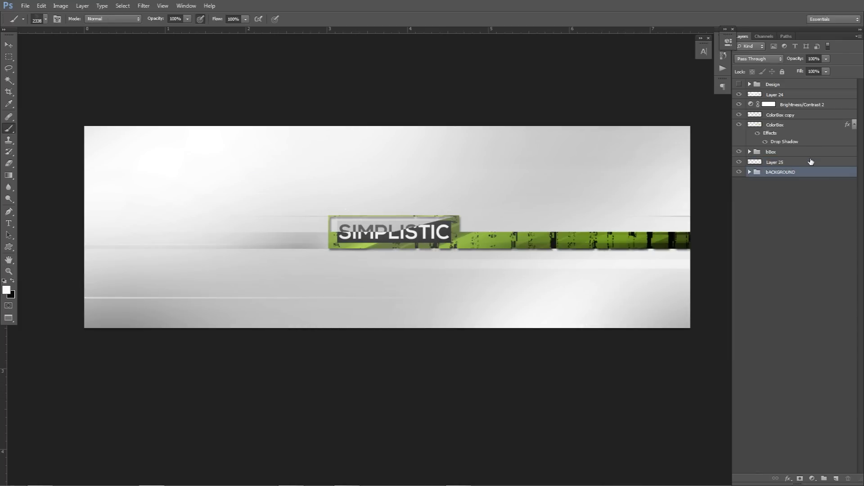
double_click(810, 161)
left_click(454, 358)
left_click(609, 298)
left_click(363, 409)
left_click(646, 266)
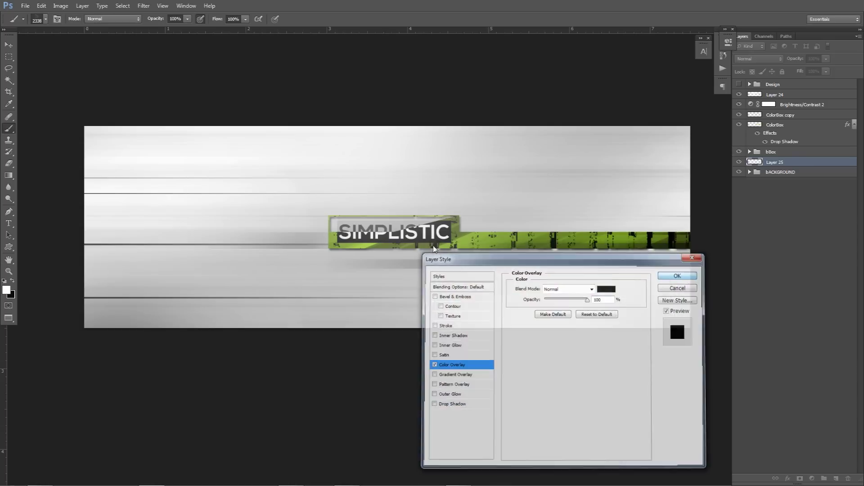
key("Return")
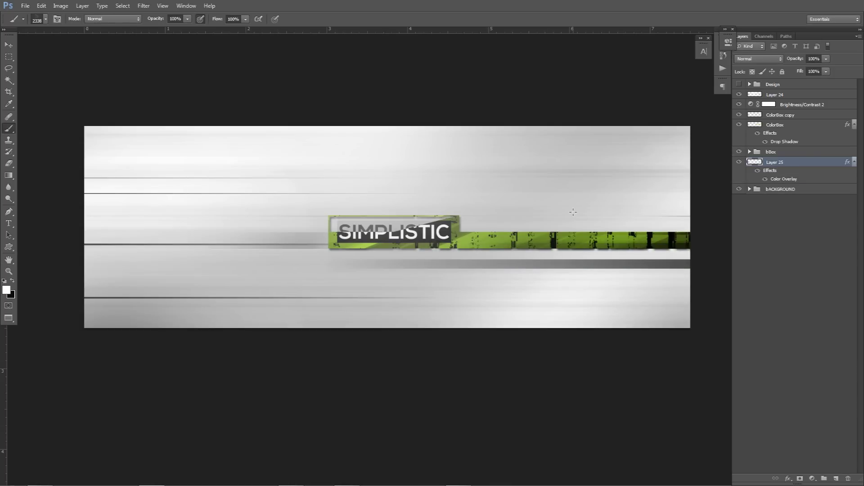
left_click(829, 59)
mouse_move(795, 69)
left_mouse_down()
mouse_move(803, 69)
mouse_move(796, 69)
left_mouse_up()
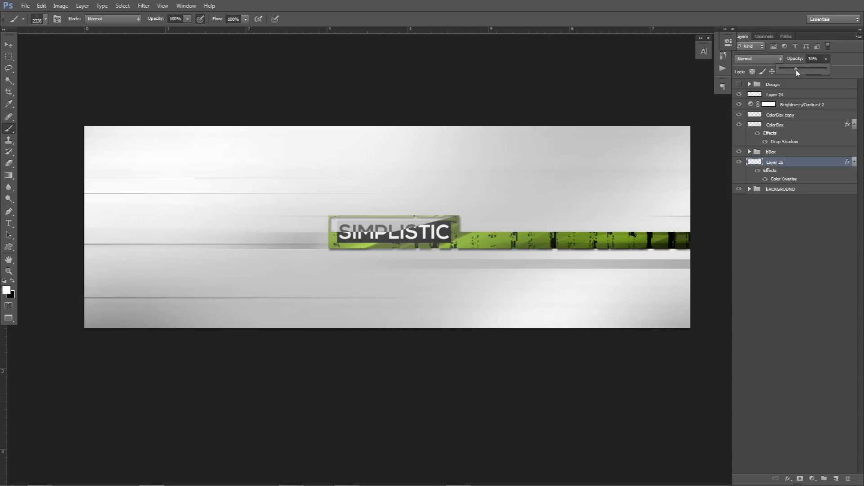